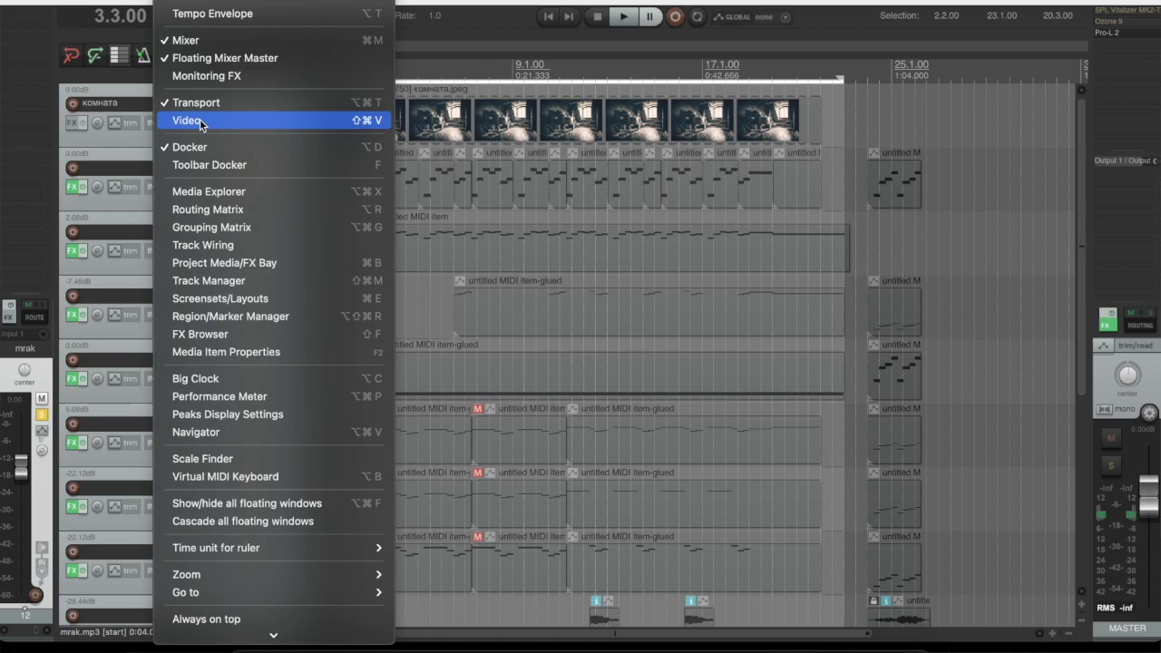
Step: Show the project's video window, then resize it and move it aside to uncover the track list
left_click(200, 120)
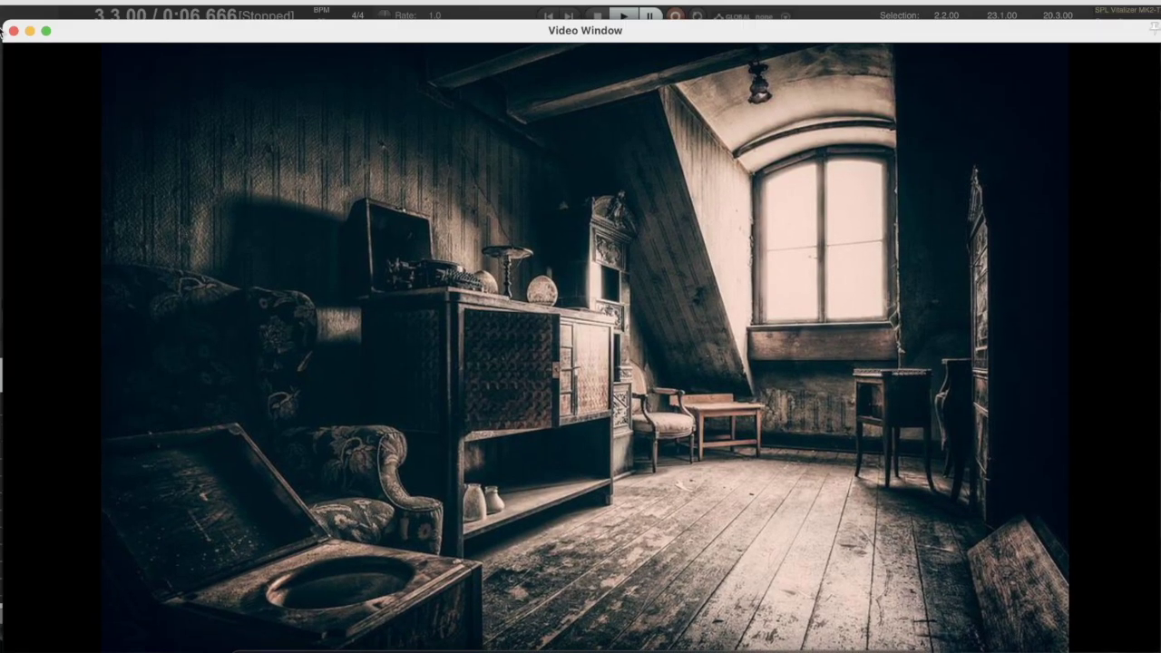
left_click_drag(7, 23, 803, 42)
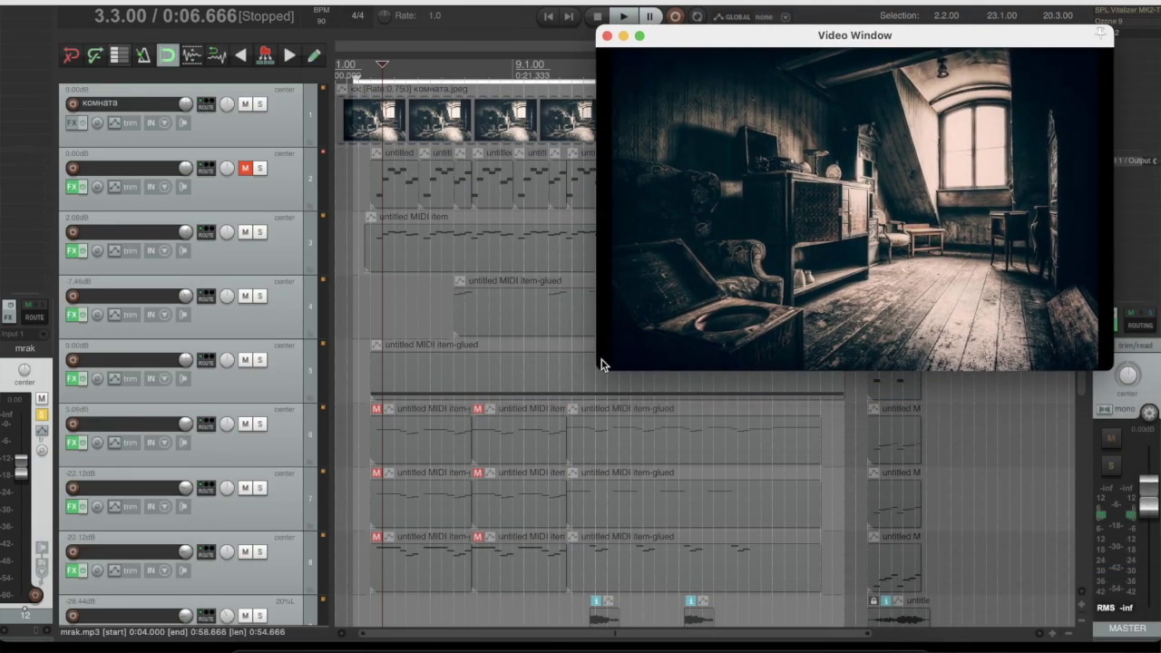
left_click_drag(599, 364, 246, 564)
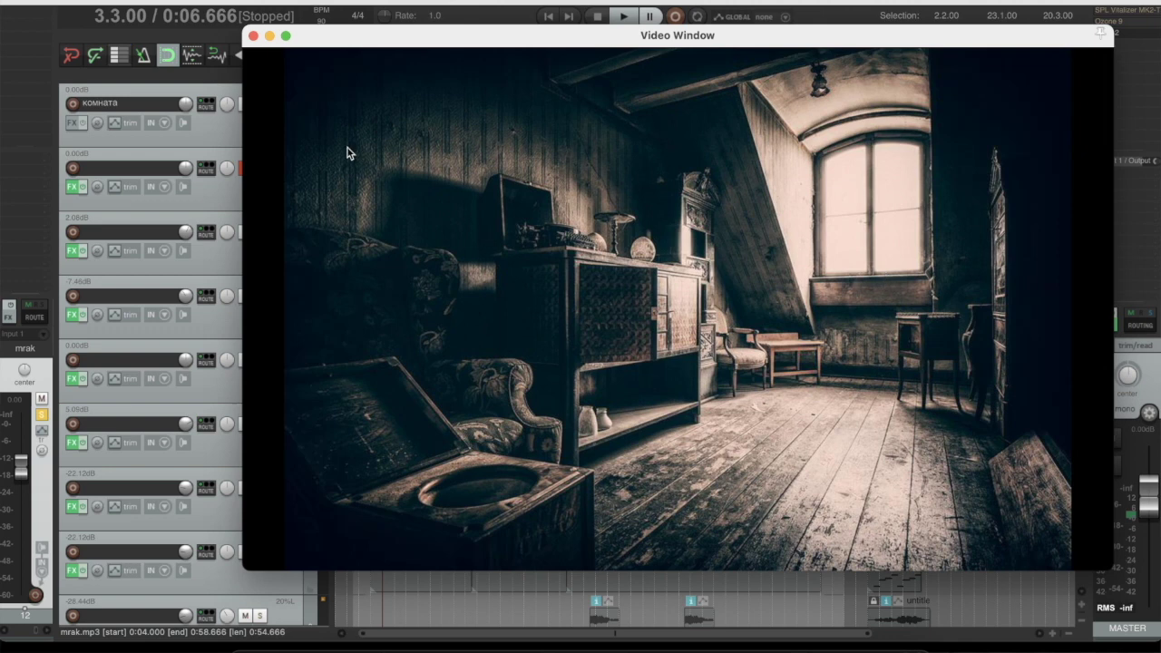
left_click_drag(366, 52, 551, 61)
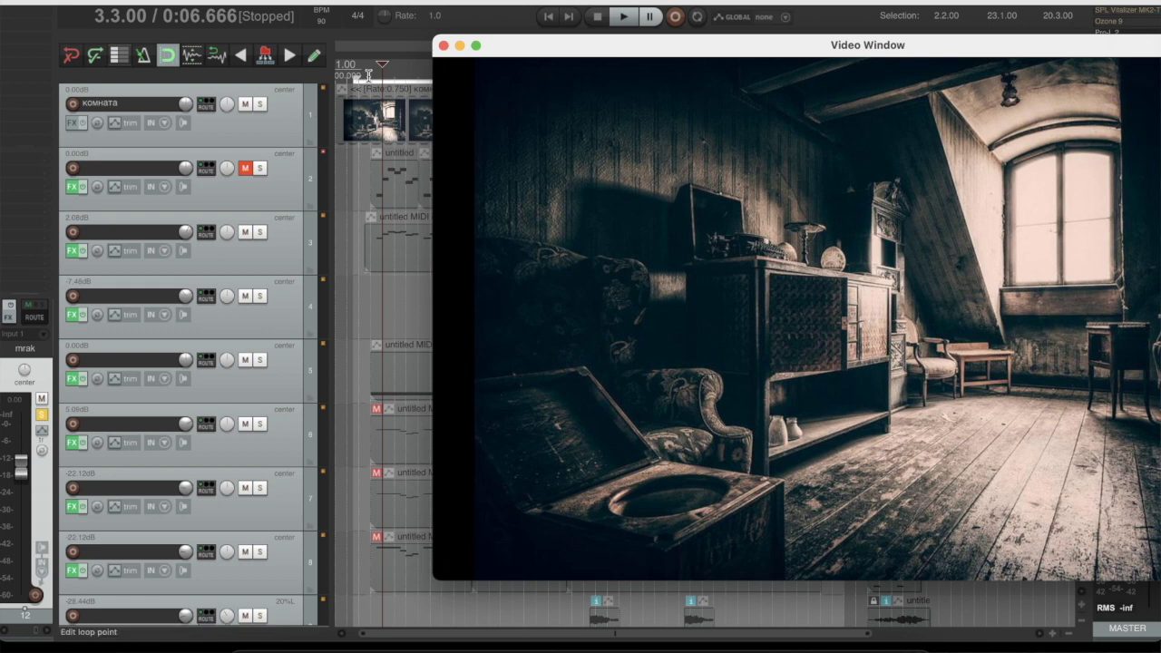
Step: Play the project from position 2.3.00, at the start of the mrak.mp3 item
left_click(313, 225)
scroll(290, 240, "down", 5)
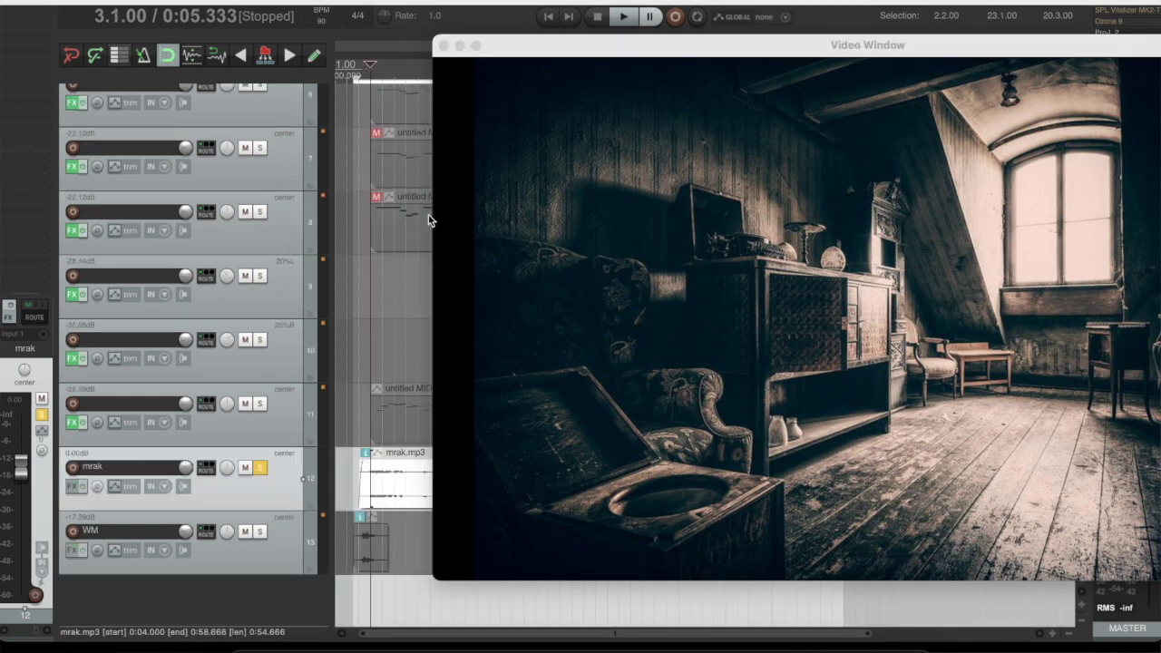
left_click(359, 65)
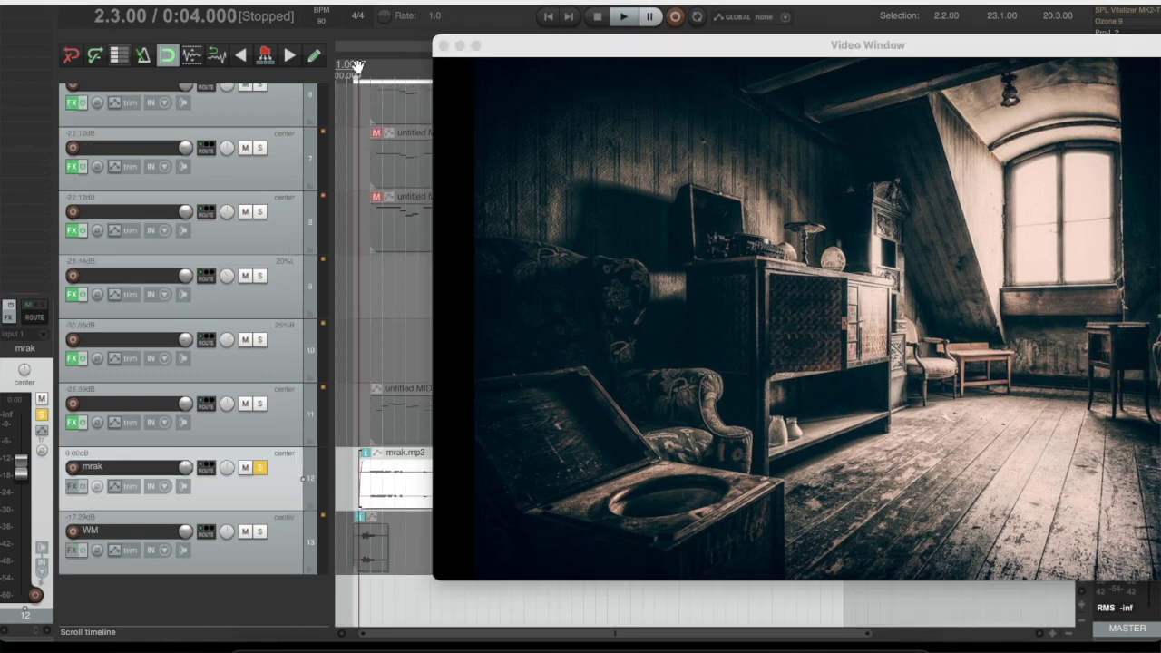
key("space")
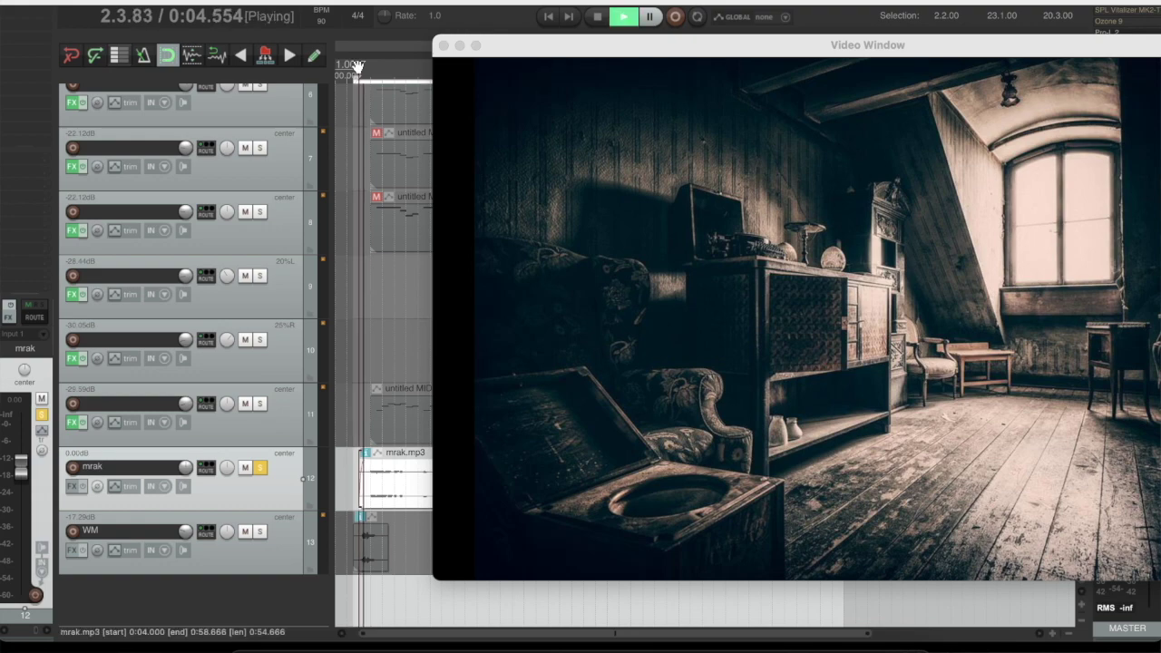
Step: Show the video window full screen while the project plays
left_click(562, 60)
left_click_drag(563, 60, 218, 27)
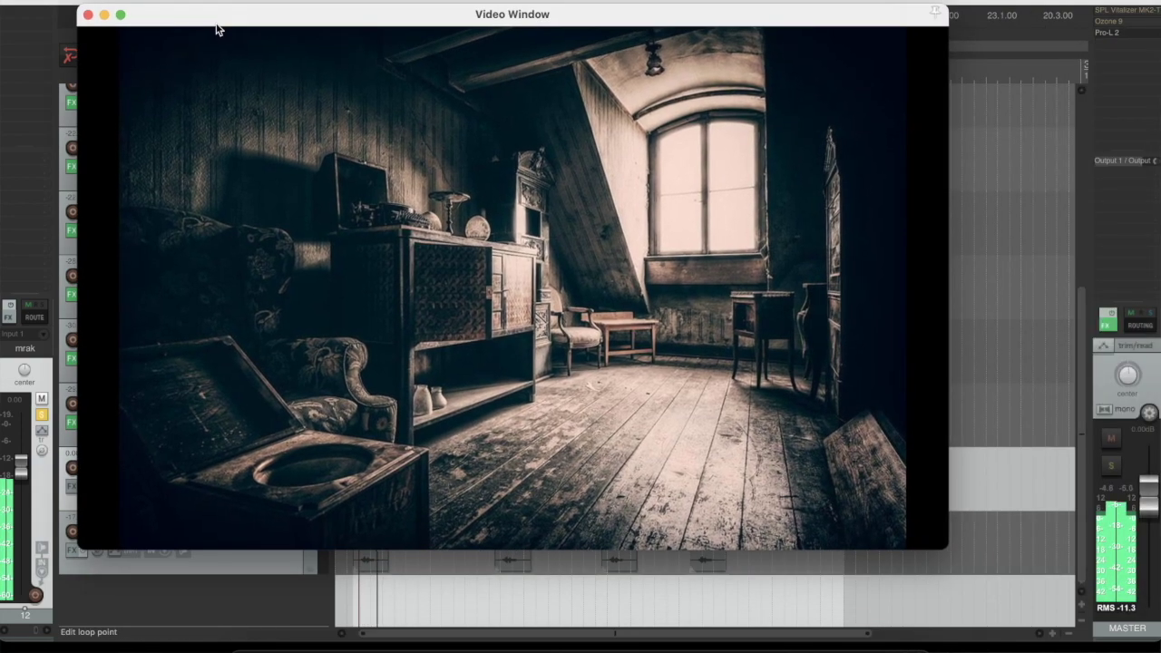
left_click(121, 16)
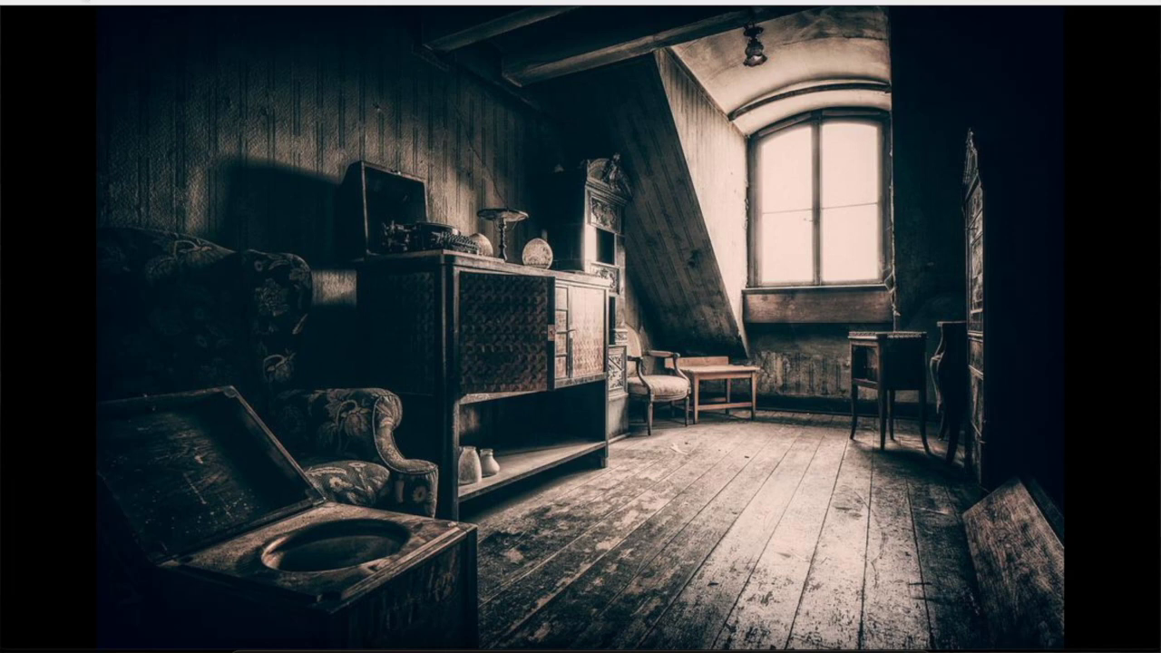
Step: Take the video window out of full screen and stop playback
left_click_drag(16, 3, 54, 3)
double_click(54, 2)
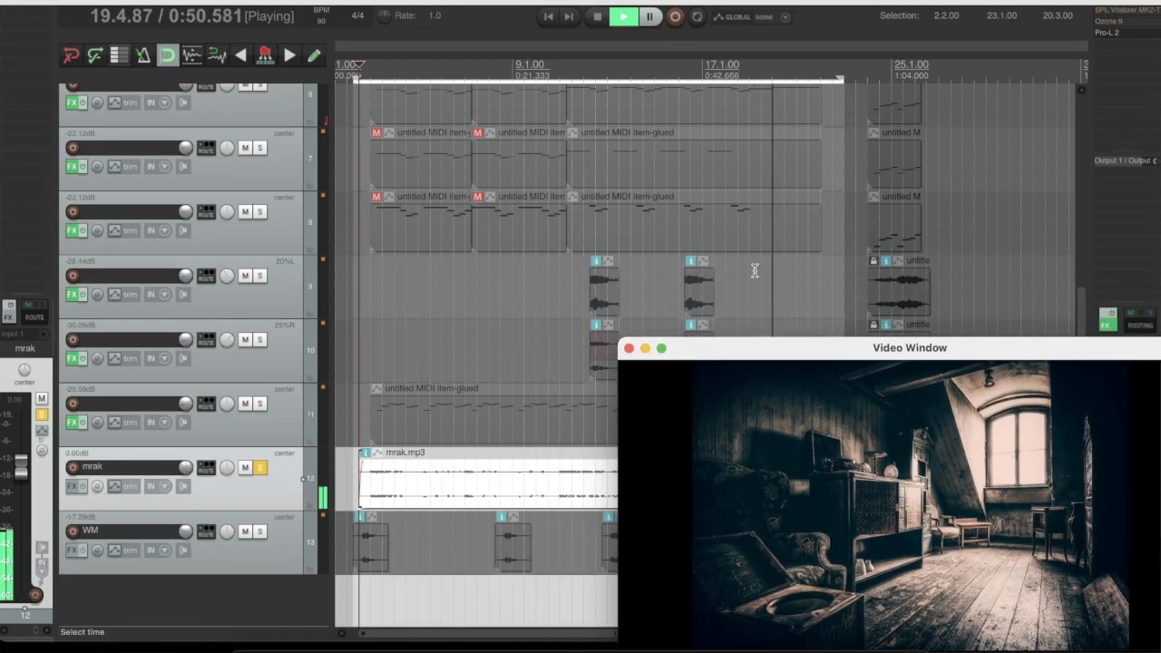
left_click(598, 17)
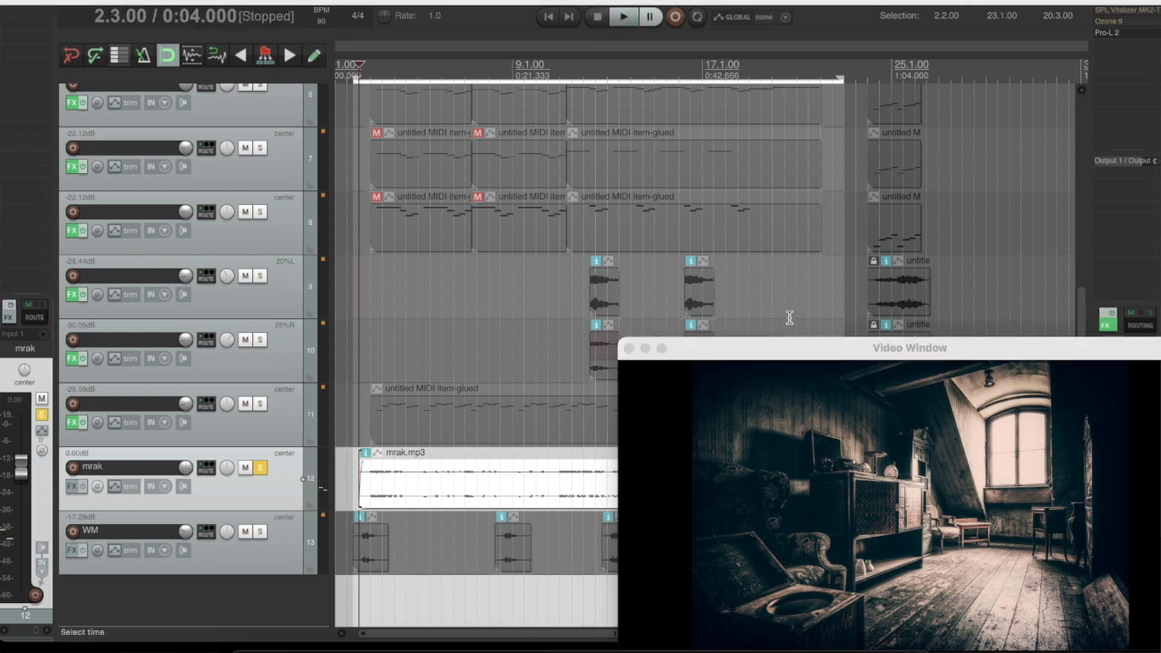
Step: Move the video window away from the mrak.mp3 item and close it
left_click_drag(791, 354, 735, 47)
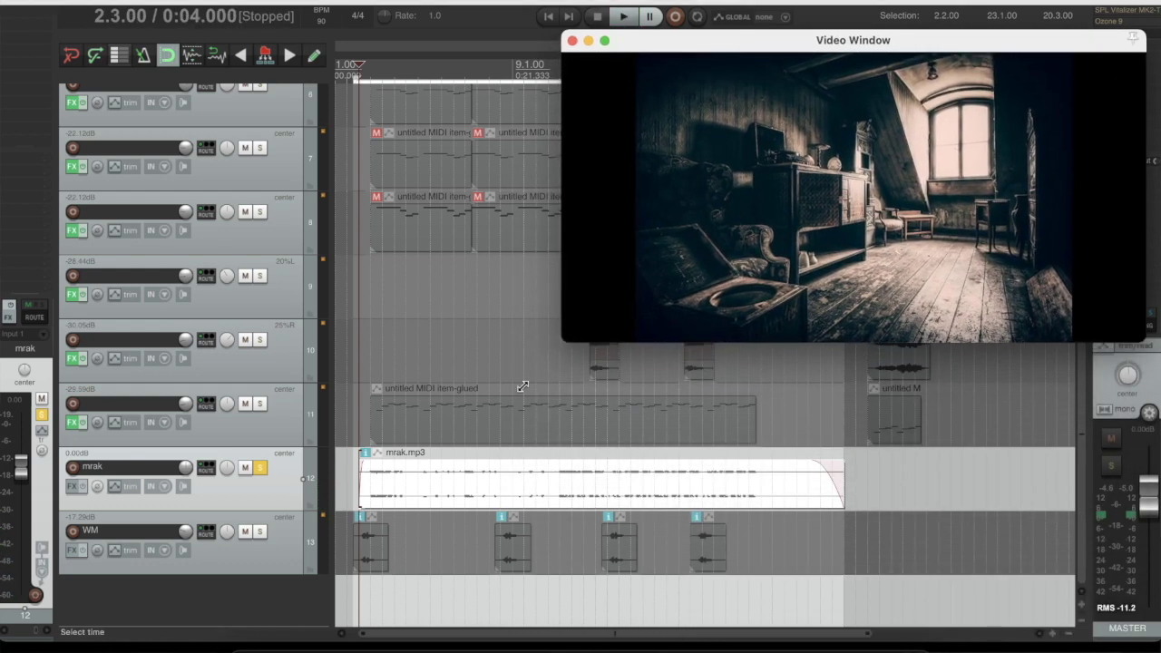
left_click_drag(523, 386, 320, 606)
left_click(326, 41)
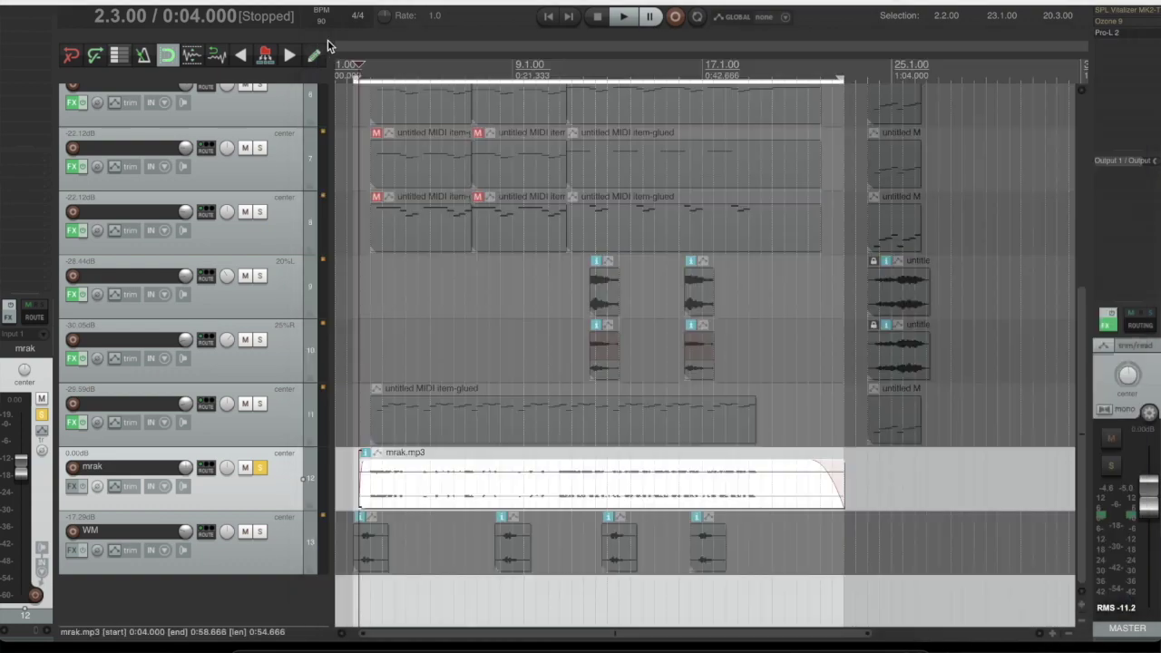
Step: Turn off solo on the mrak track and mute both the mrak and WM tracks
left_click(260, 469)
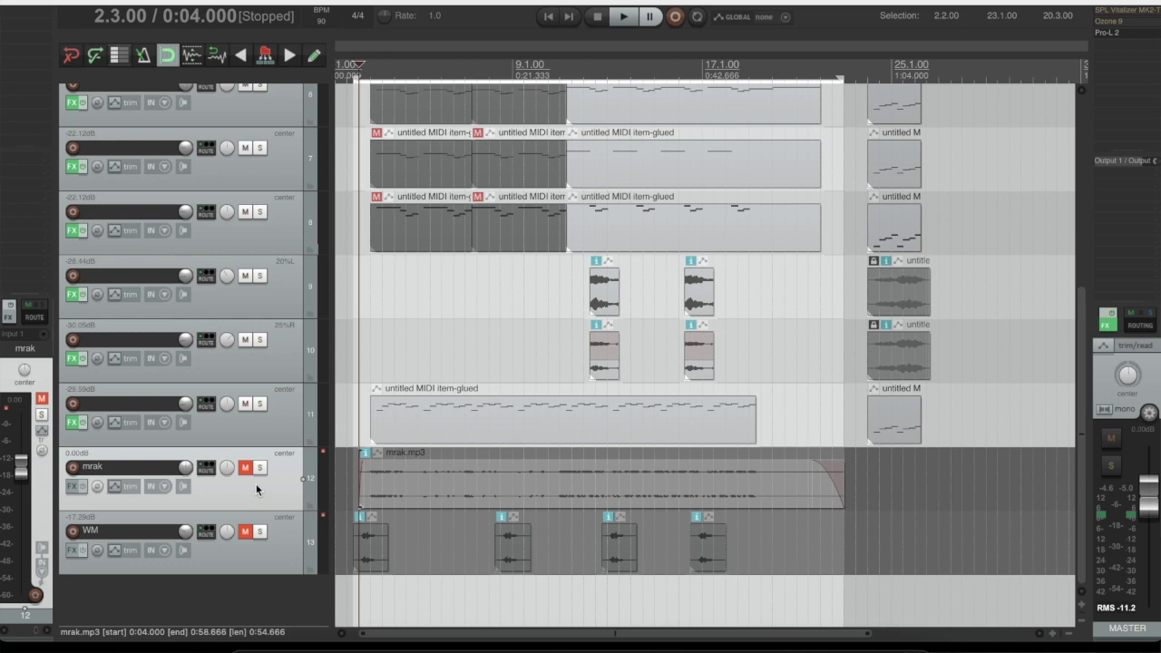
scroll(256, 484, "up", 5)
scroll(258, 490, "down", 1)
scroll(257, 490, "up", 1)
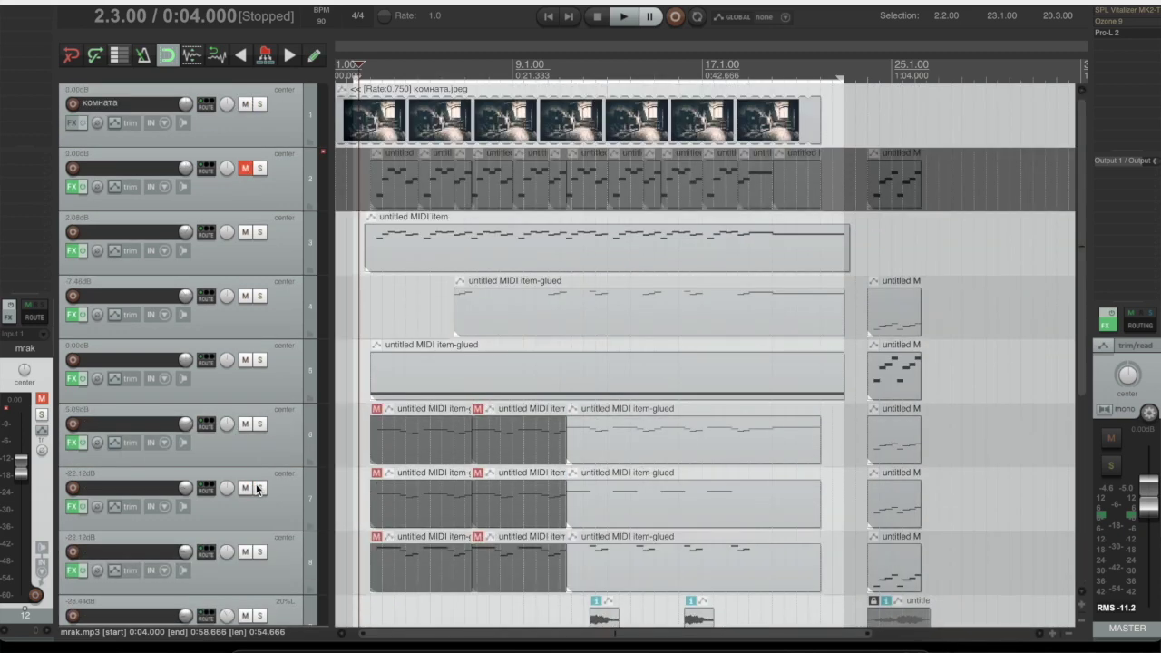
Step: Select track 3, examine the instrument loaded in its Kontakt plug-in, and close the plug-in window
left_click(293, 250)
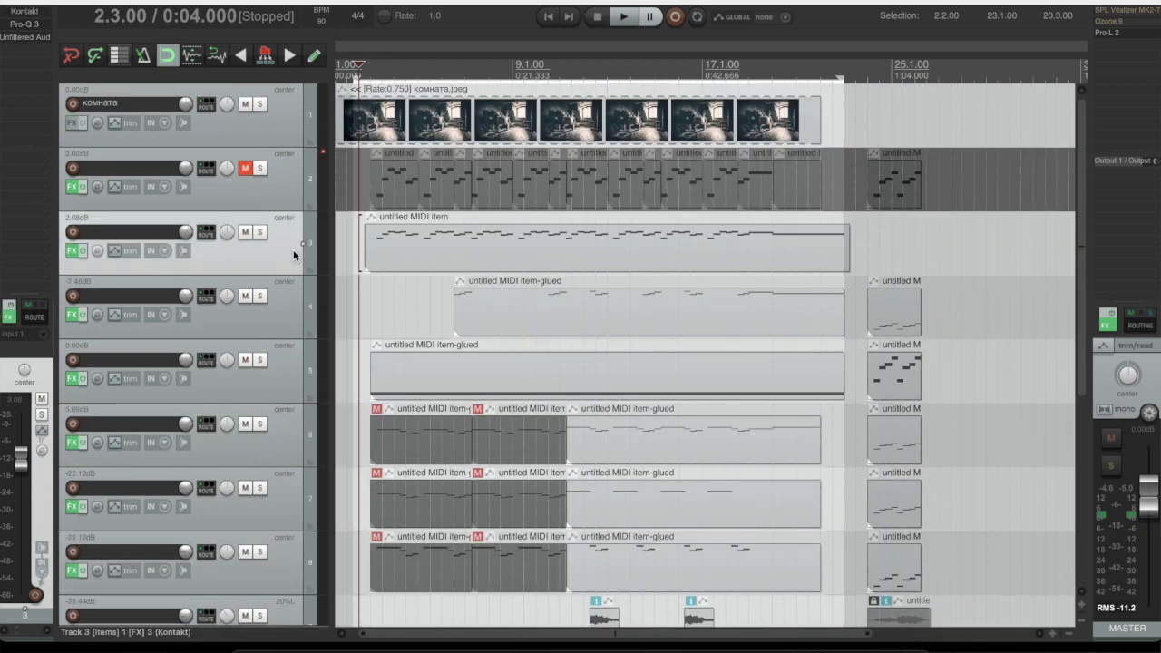
left_click(27, 12)
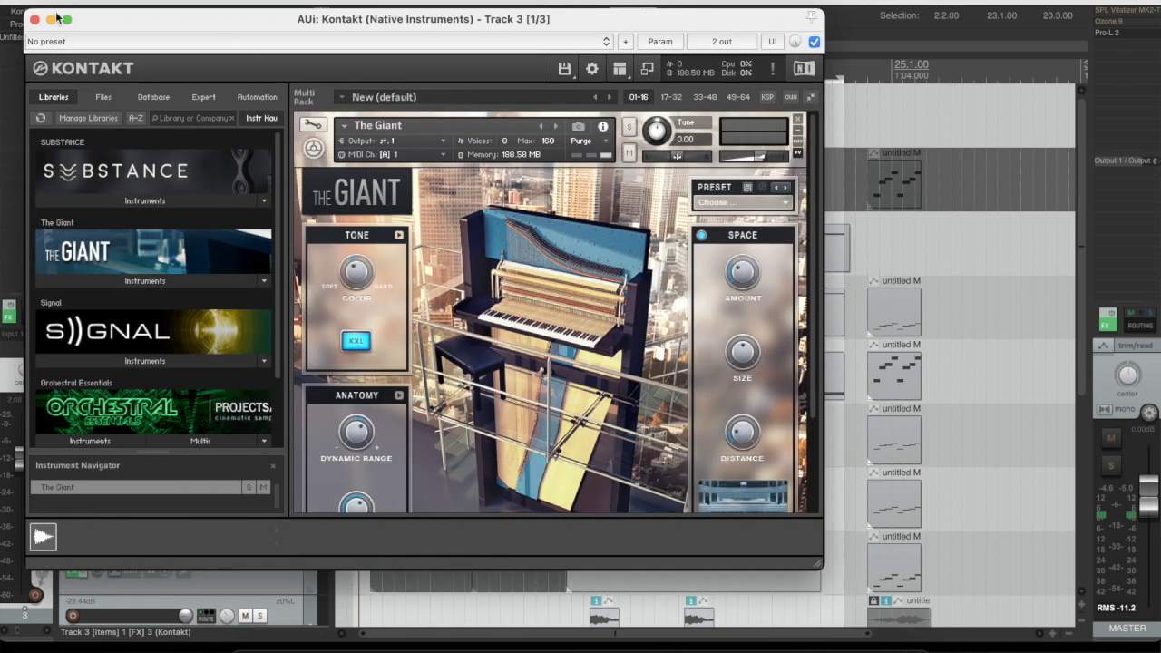
left_click(35, 20)
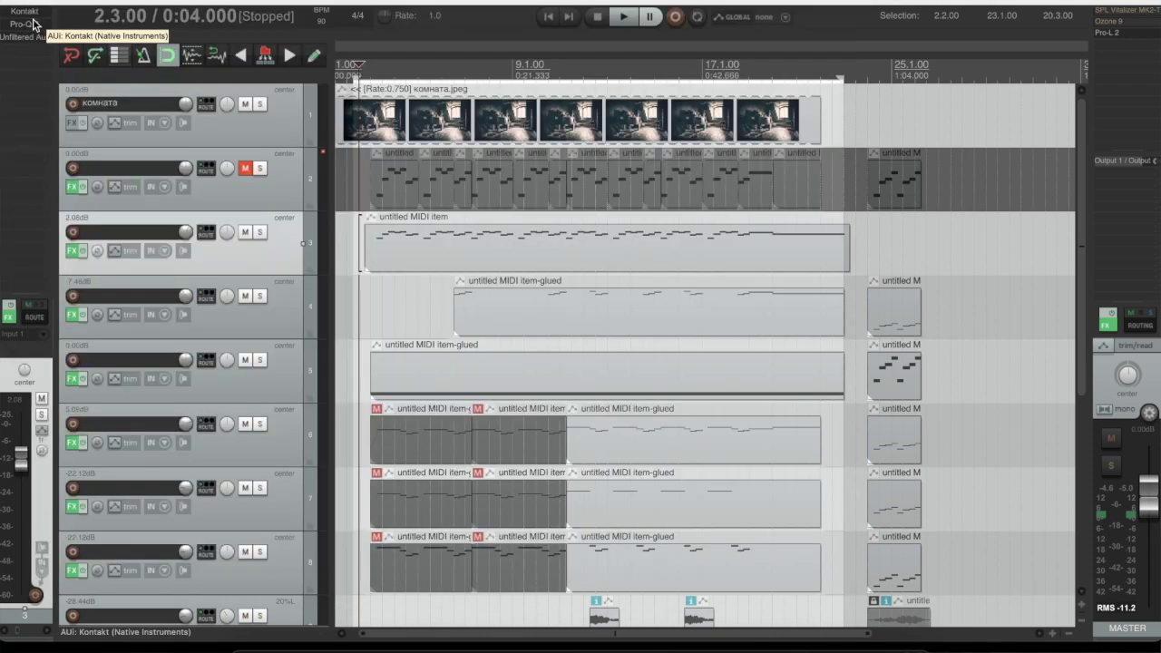
Step: Solo track 3 and play it from the start of its MIDI item
left_click(366, 234)
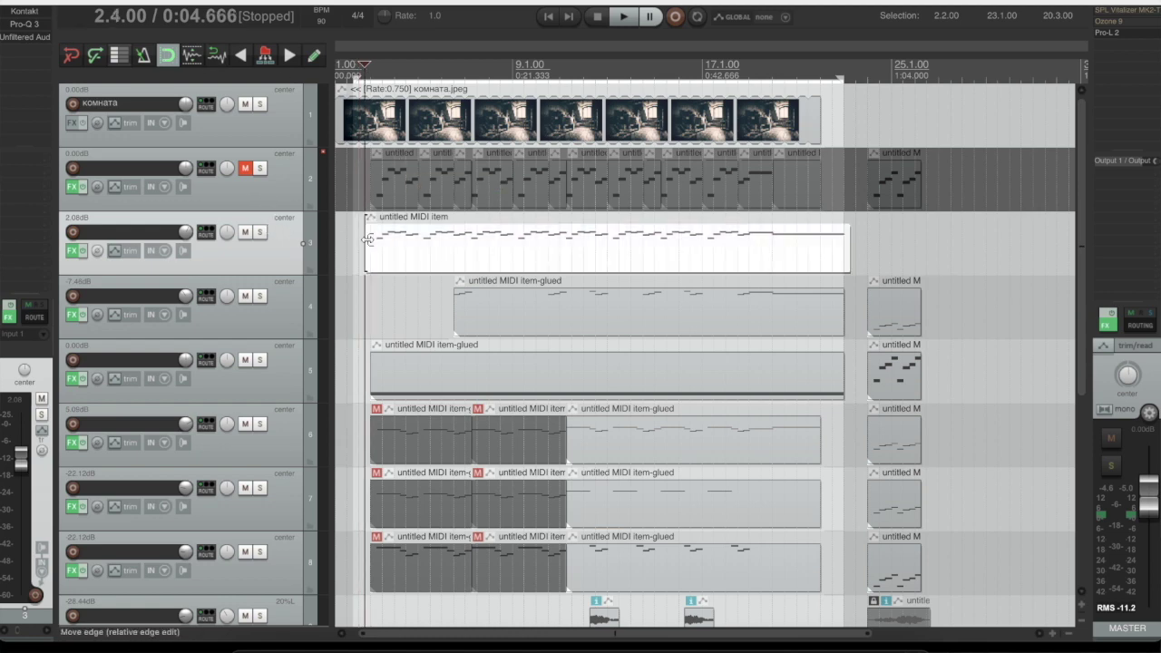
left_click(259, 232)
key("space")
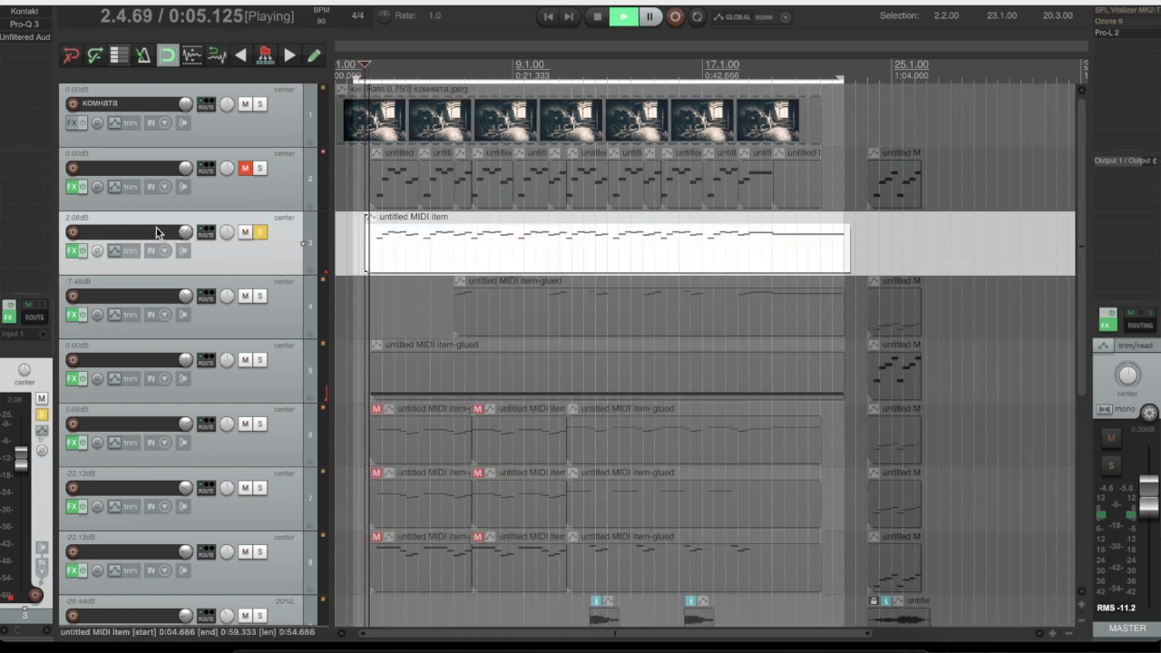
Step: Name track 3 PIANO
double_click(158, 231)
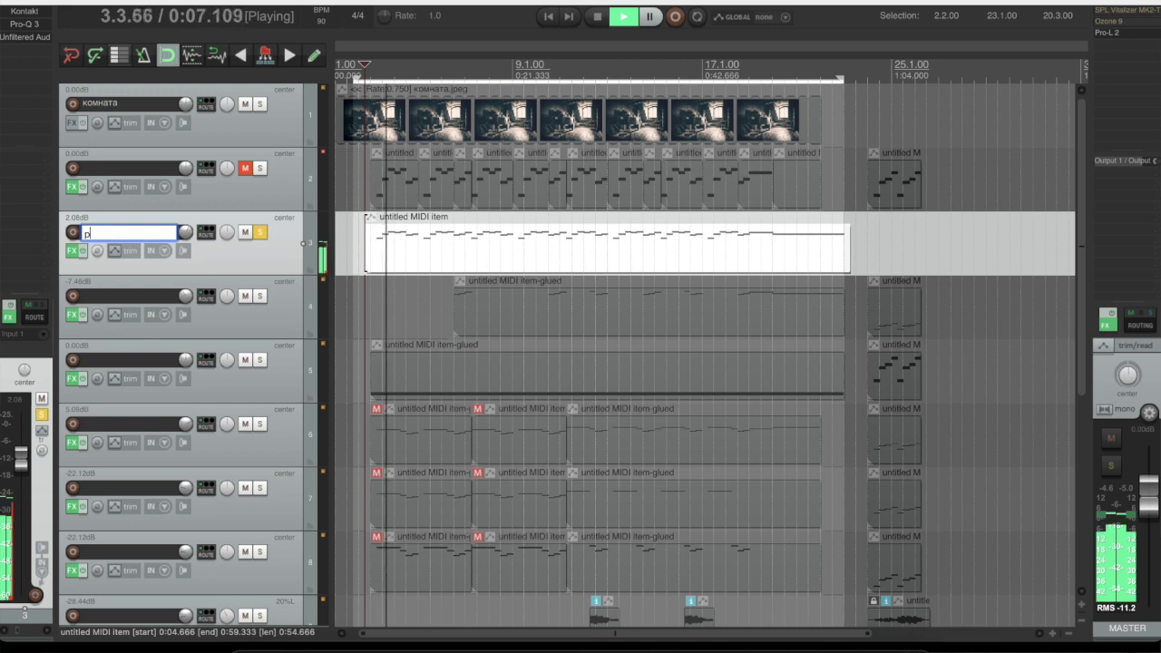
type("PiANO")
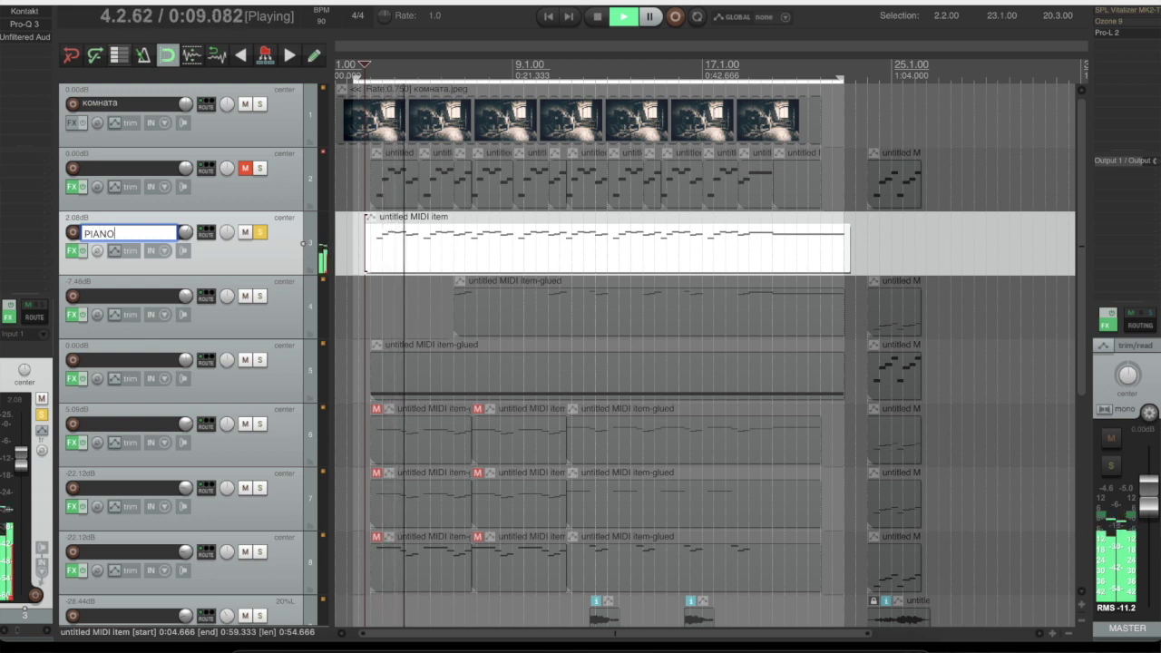
key("Return")
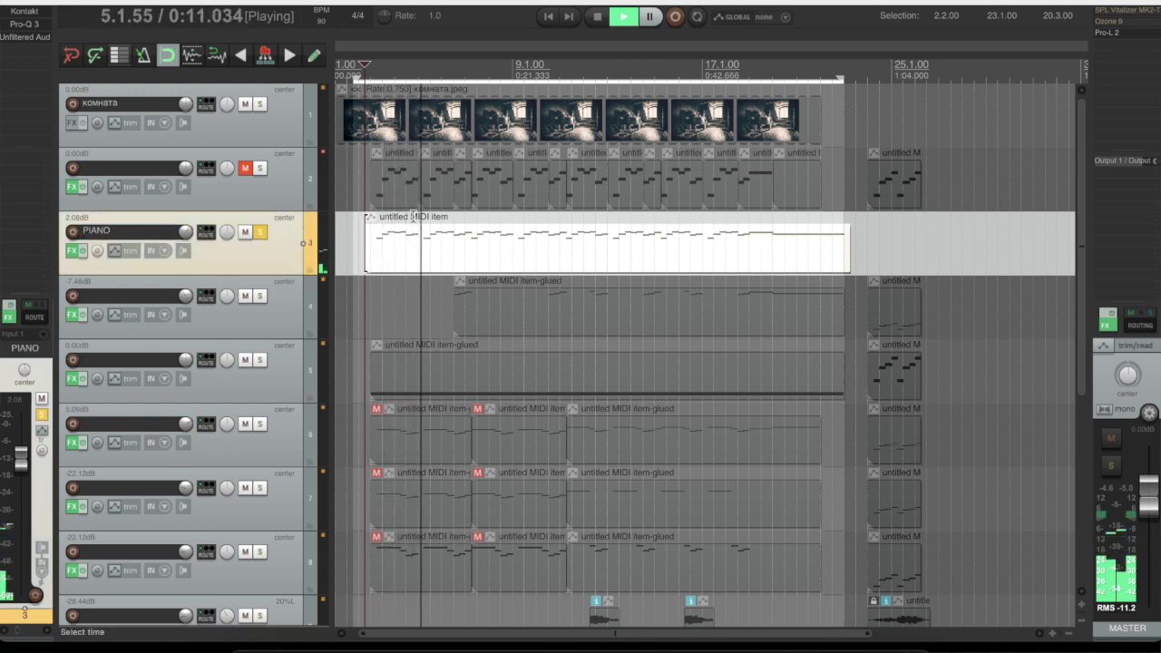
Step: Examine the Pro-Q 3 equalizer curve on the PIANO track and close the plug-in window
left_click(43, 27)
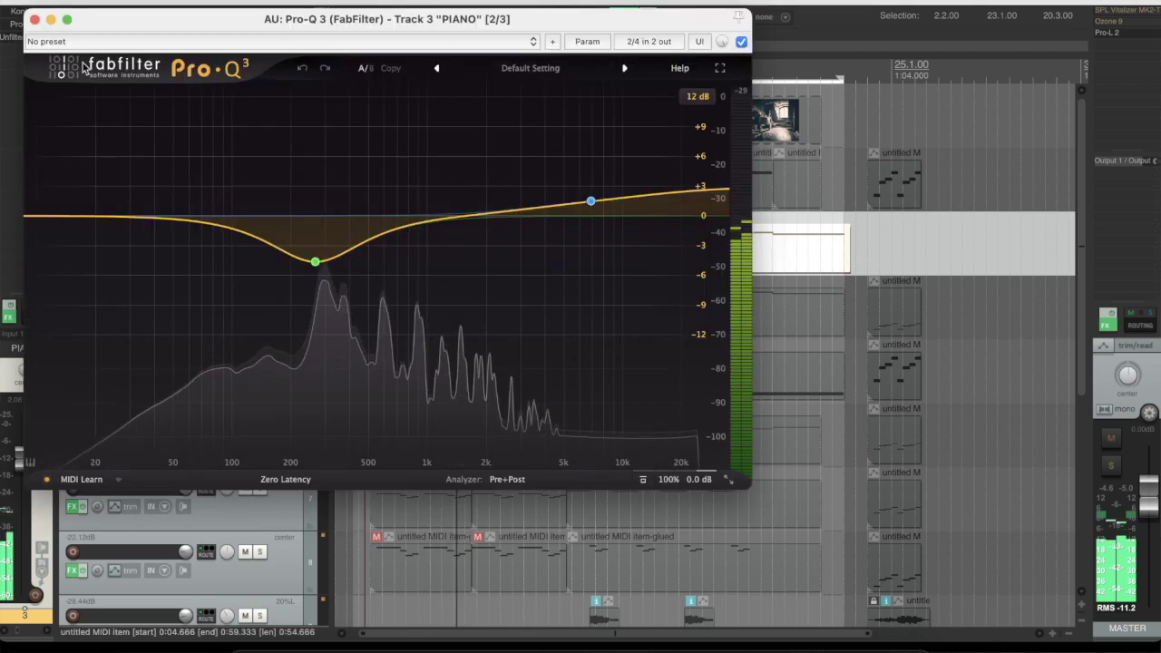
left_click(35, 20)
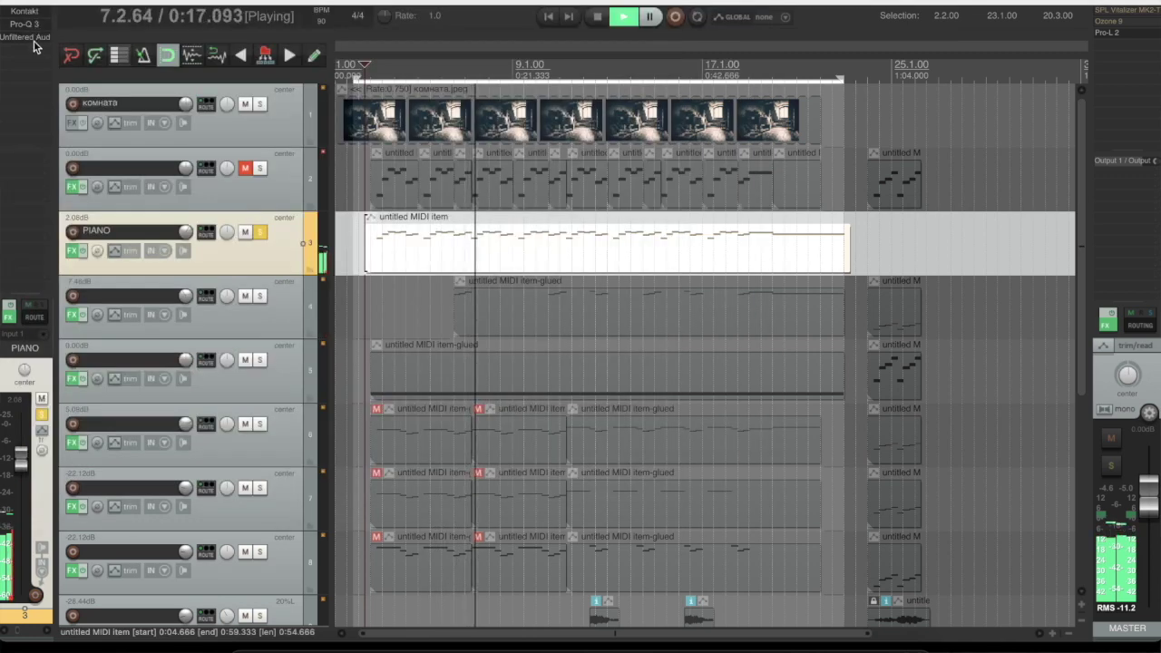
Step: Compare the PIANO track's sound with the lo-fi-af plug-in bypassed and enabled, then close the plug-in
left_click(34, 37)
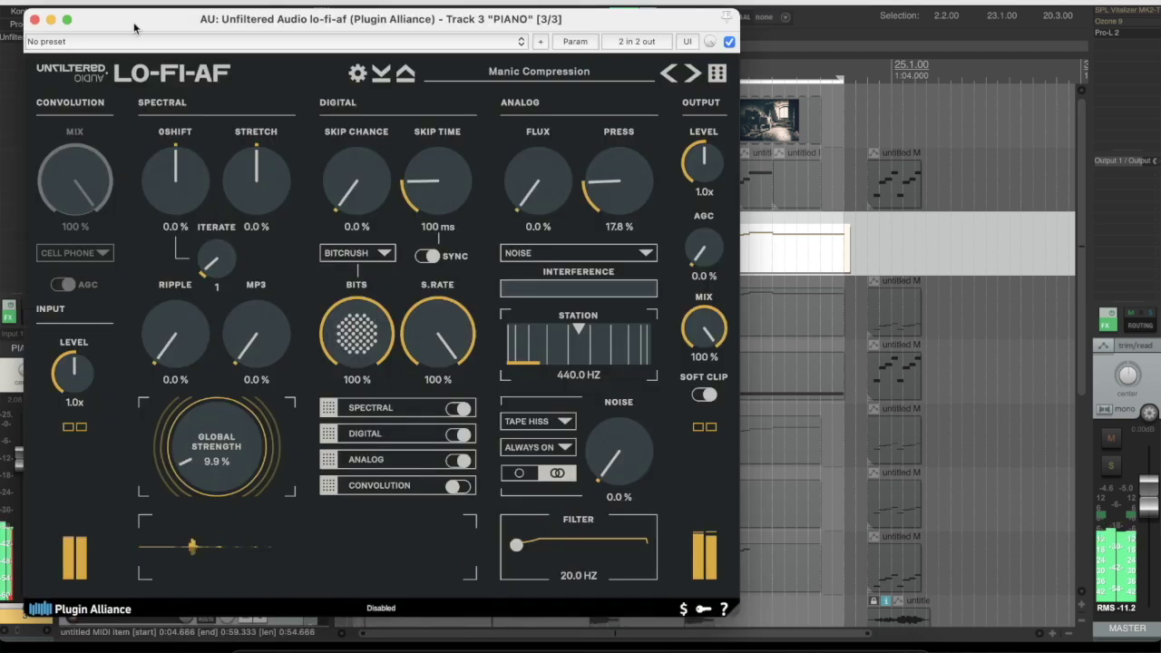
left_click_drag(124, 27, 304, 30)
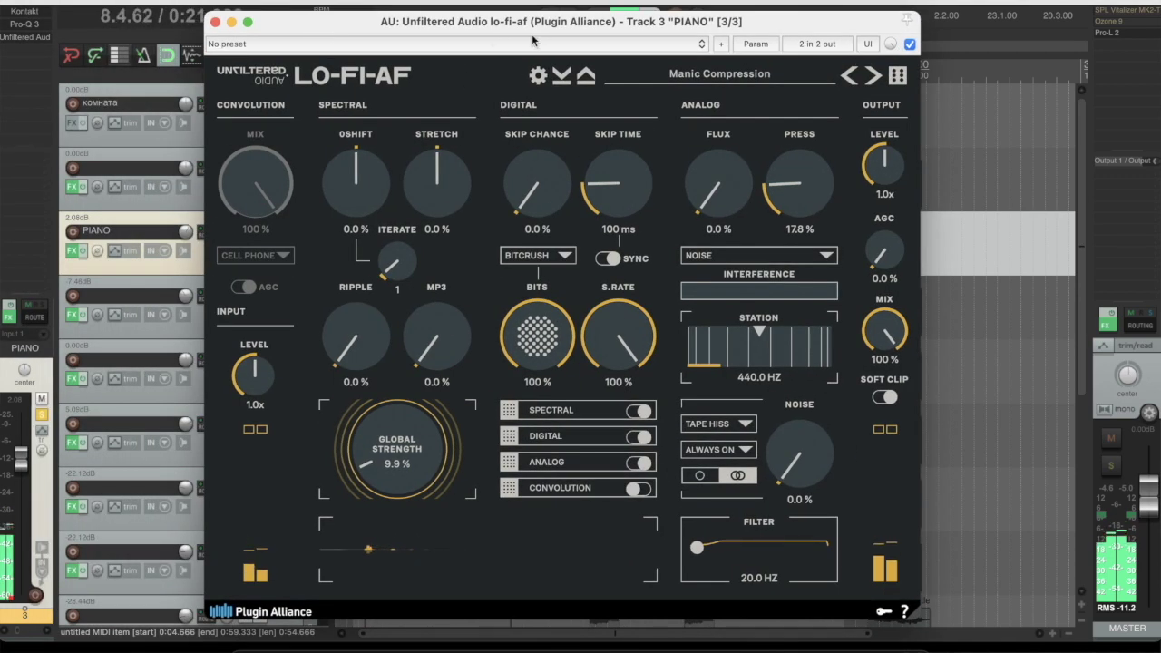
left_click(909, 44)
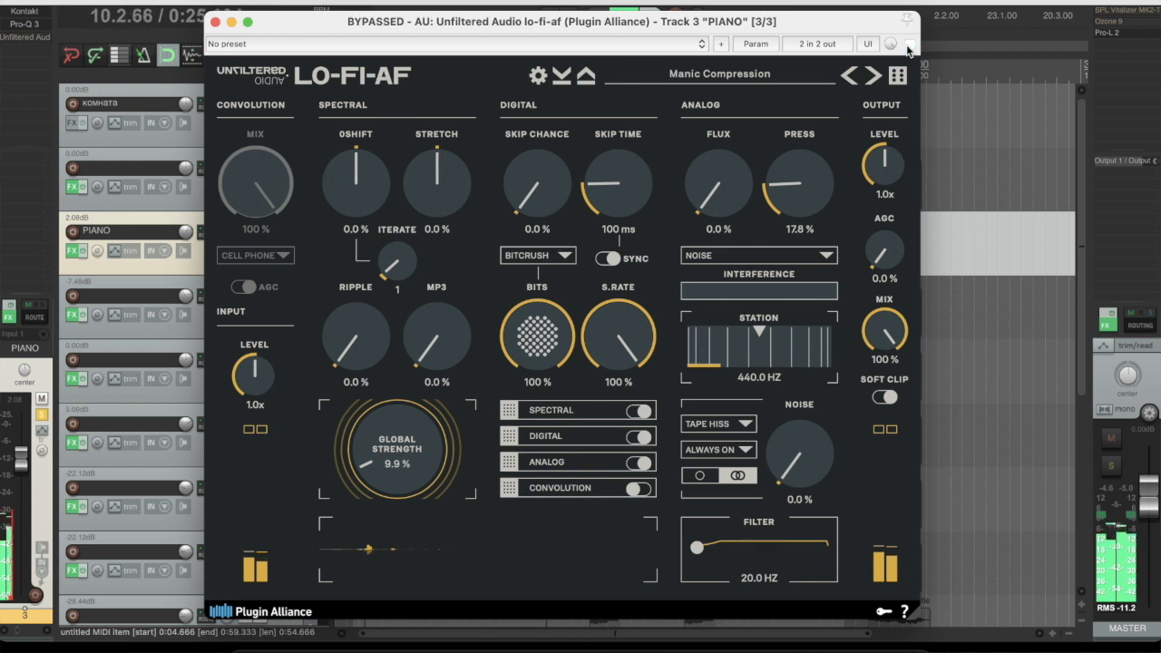
left_click(910, 44)
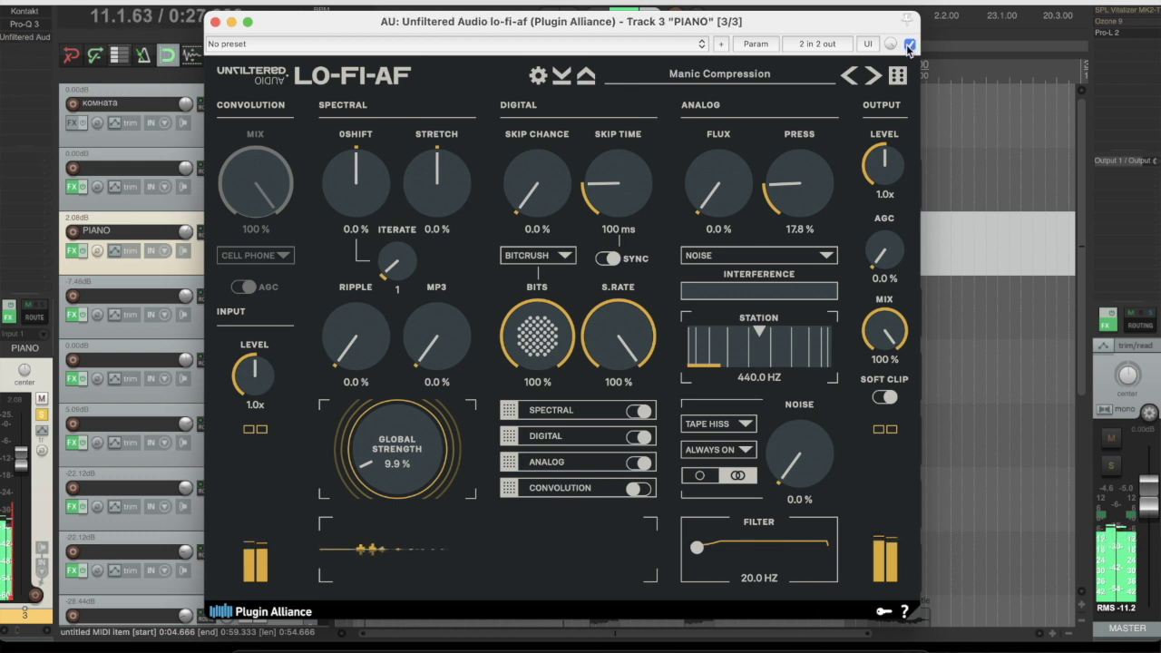
left_click(216, 22)
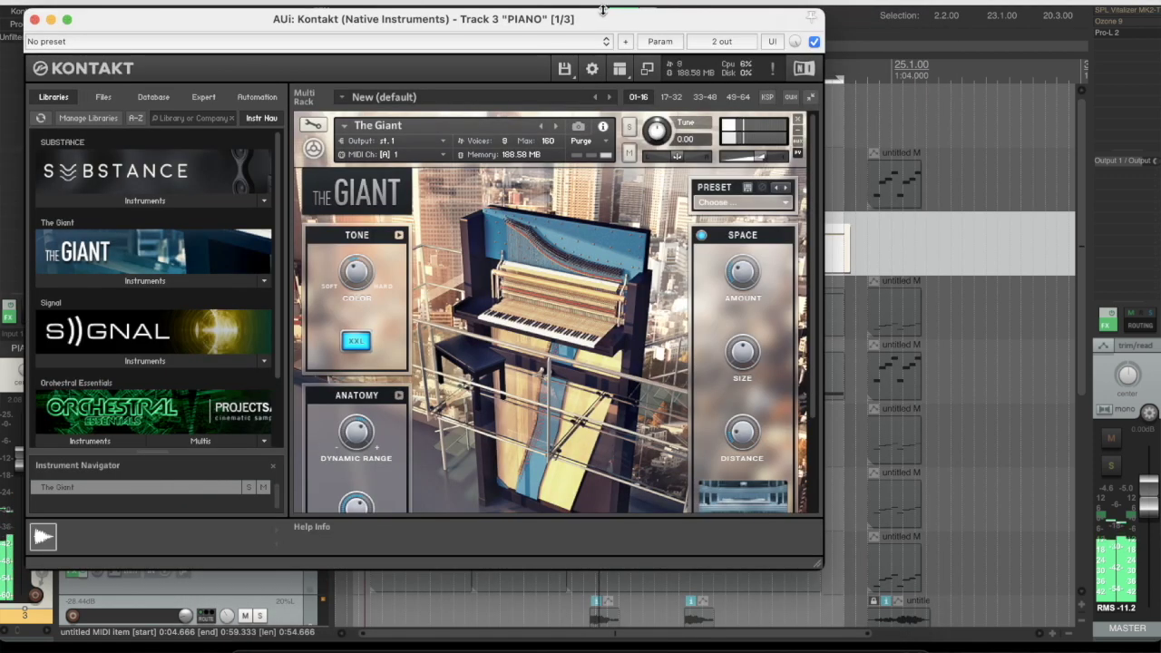
Step: Open the Anatomy section of The Giant in Kontakt to view its playability and structure controls
left_click_drag(604, 11, 776, 14)
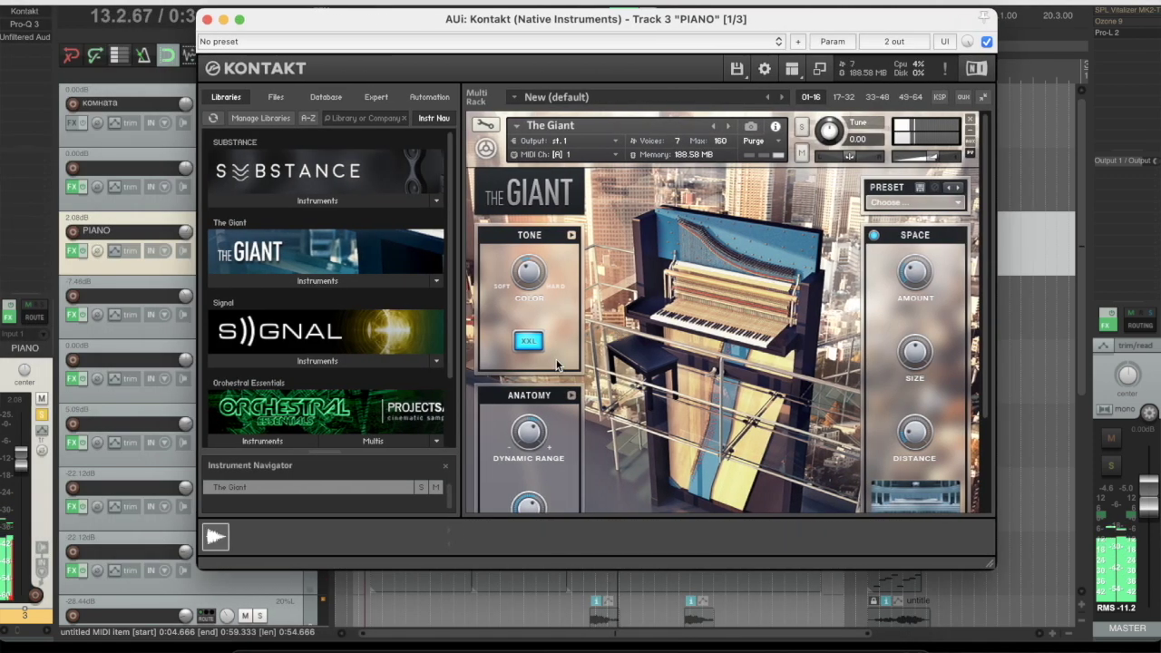
scroll(987, 446, "down", 3)
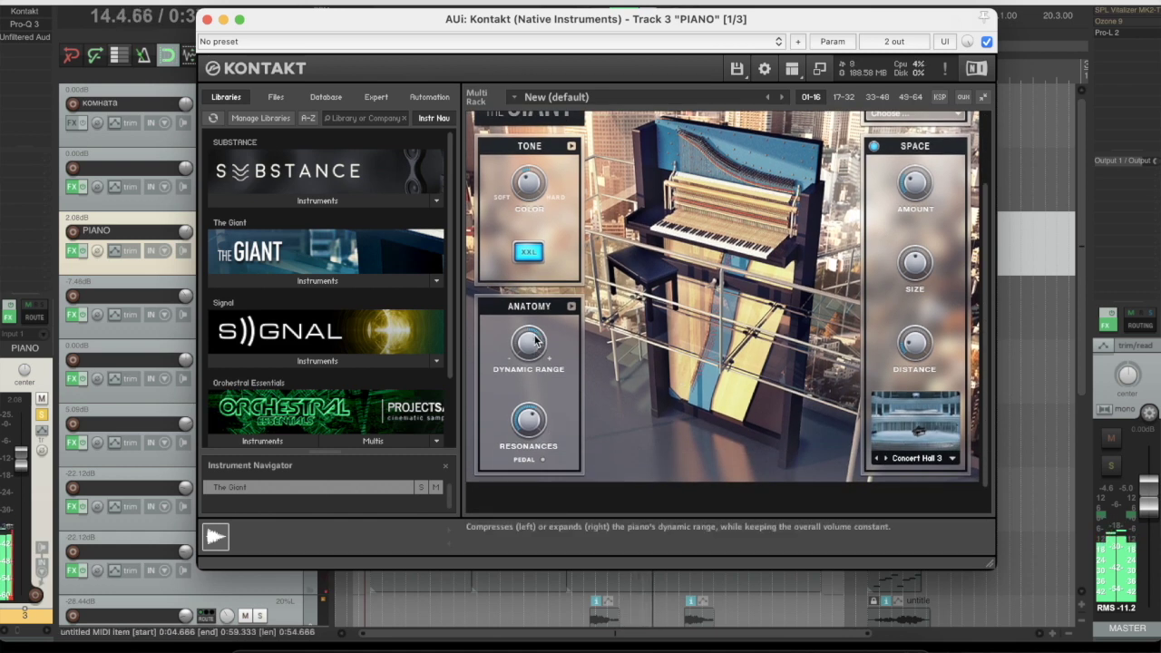
left_click(572, 305)
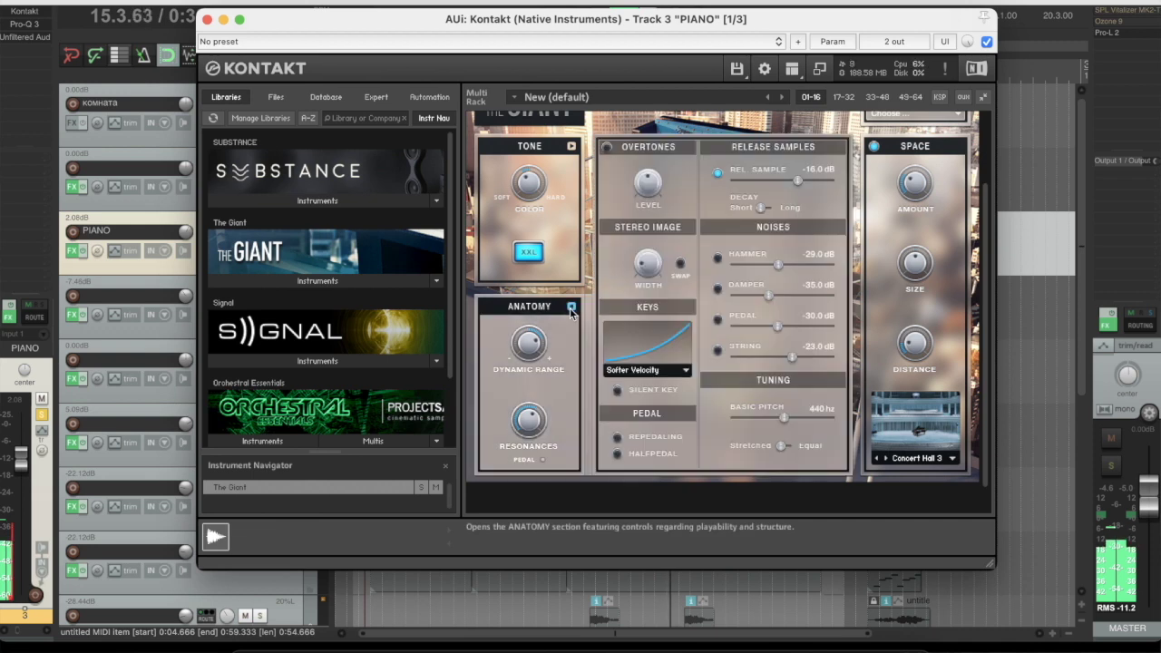
Step: Try the Softer, Soft, Linear and Softest Velocity curves for The Giant's keys
left_click(679, 371)
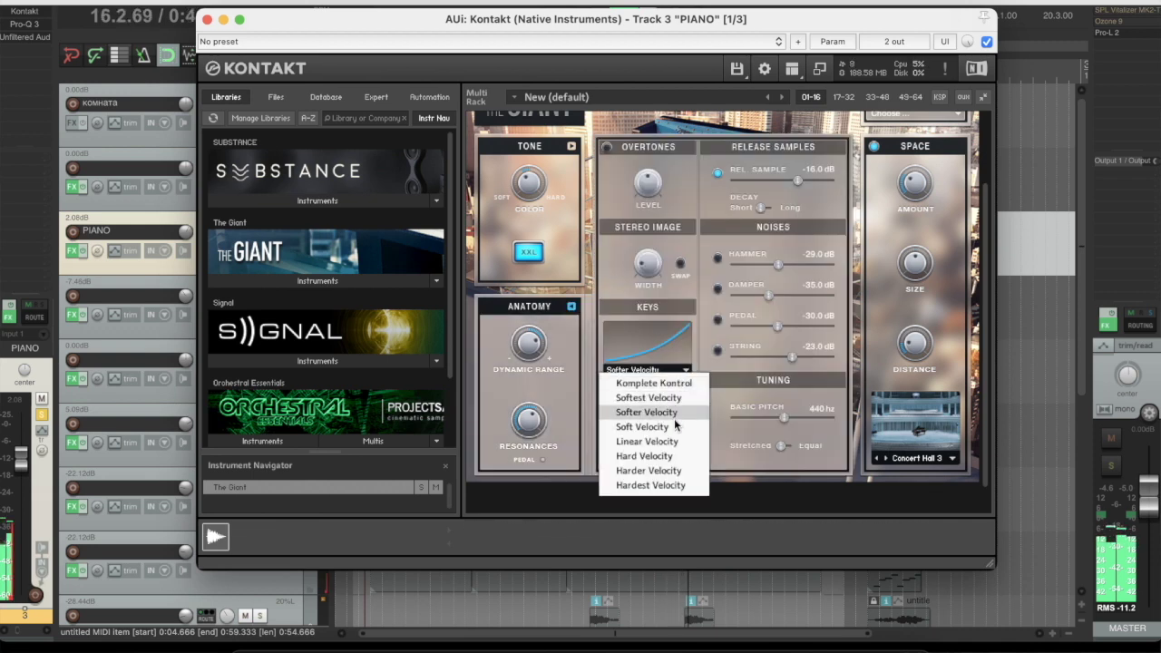
left_click(676, 415)
left_click(681, 371)
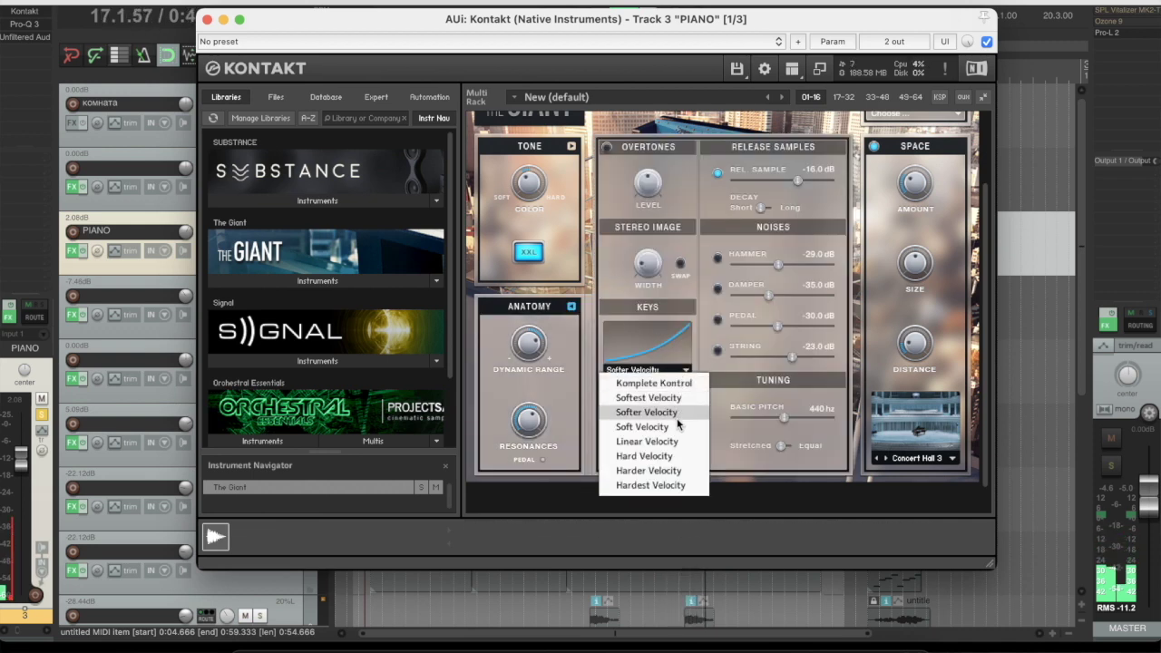
left_click(676, 427)
left_click(680, 370)
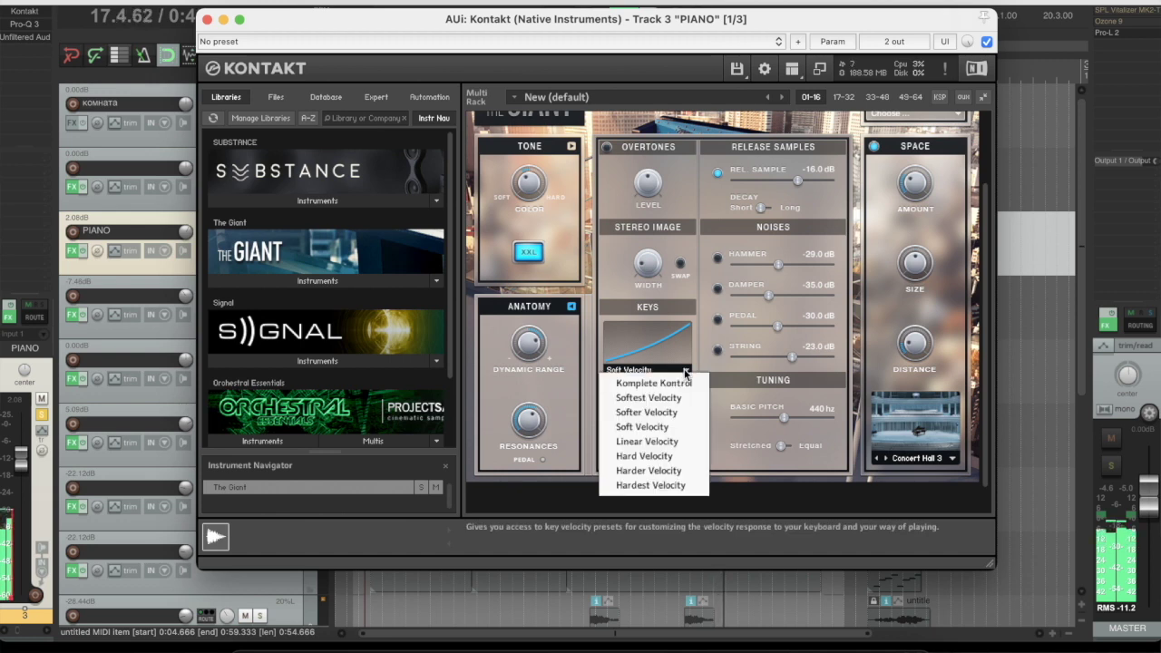
left_click(678, 444)
left_click(681, 371)
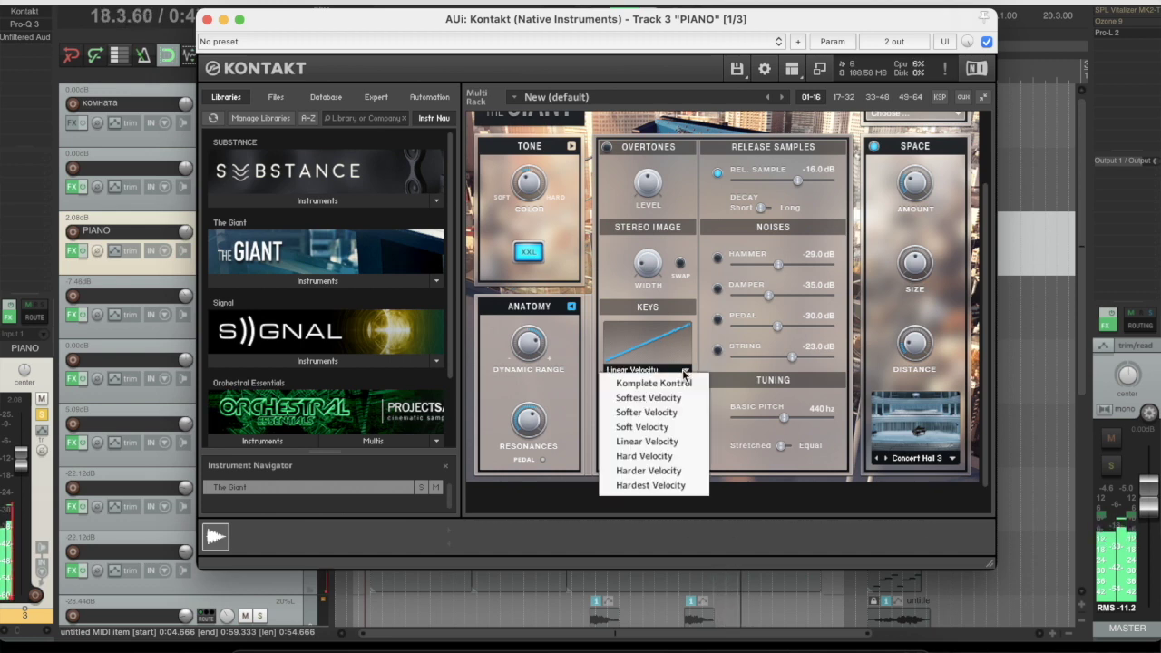
left_click(674, 399)
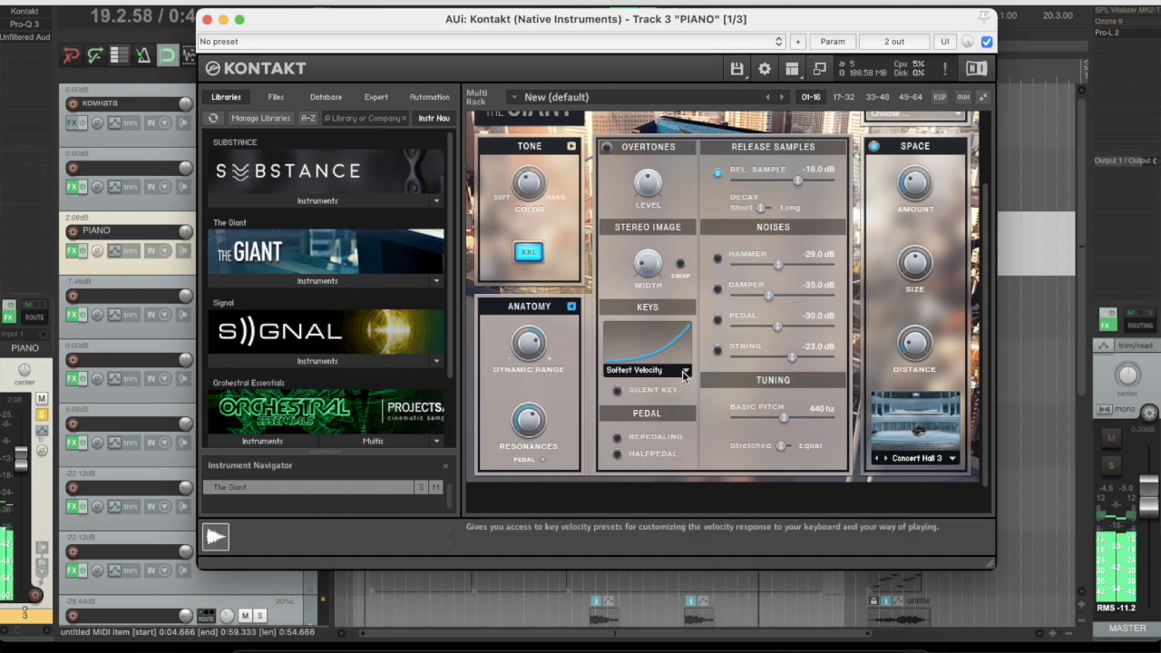
Step: Set The Giant's key velocity curve to Softer Velocity during playback and close the Kontakt window
left_click_drag(581, 18, 653, 64)
left_click(620, 20)
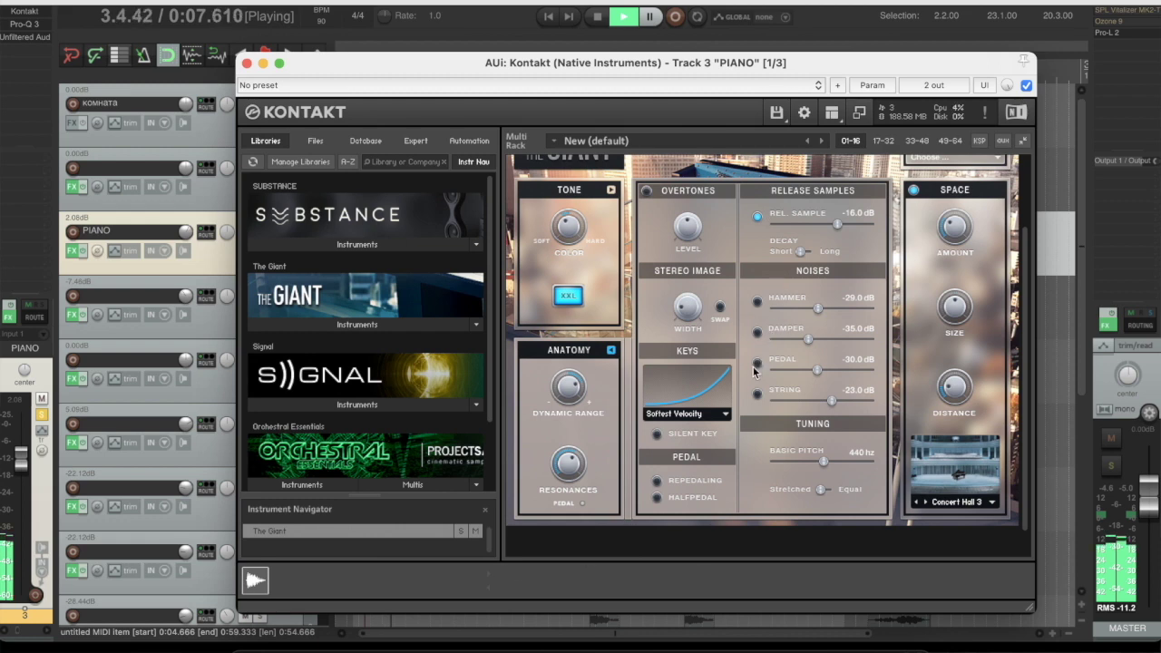
left_click(726, 415)
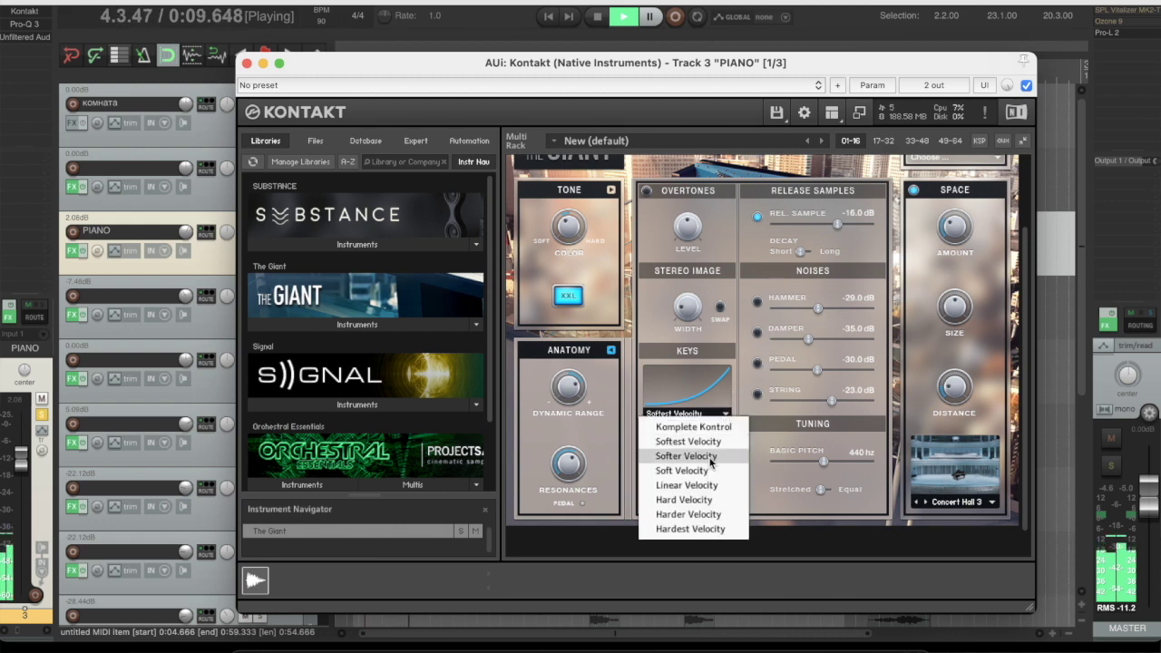
left_click(710, 457)
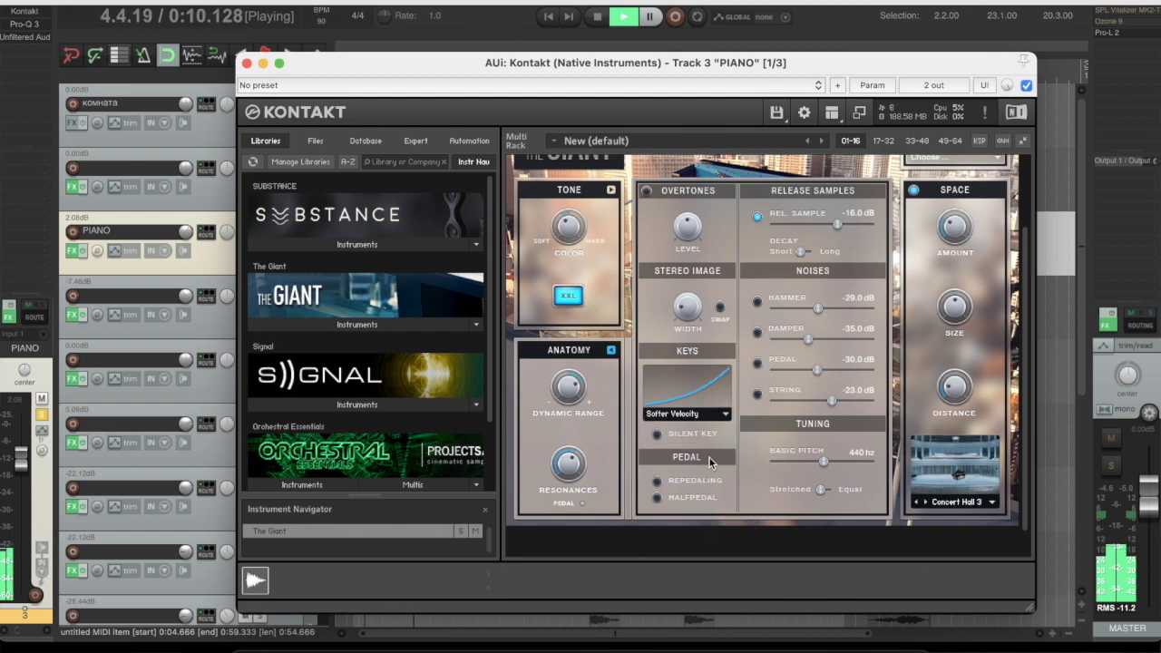
left_click(247, 63)
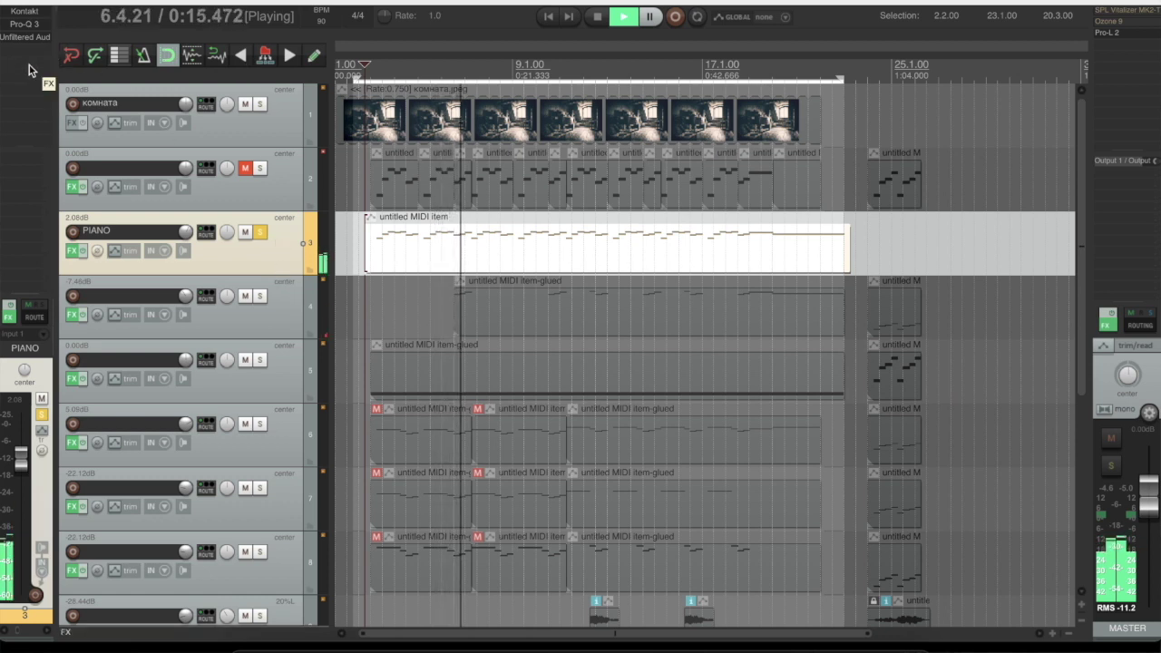
Step: Add the AU version of ValhallaVintageVerb to the effects of PIANO track 3
left_click(73, 250)
type("VAL")
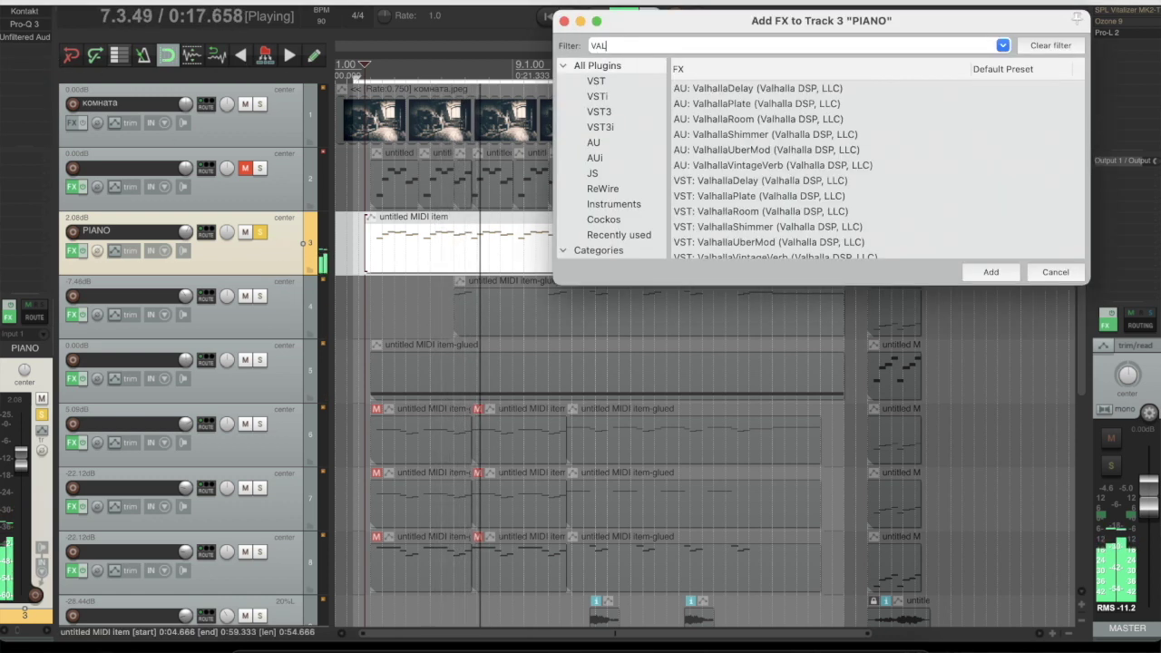
double_click(816, 165)
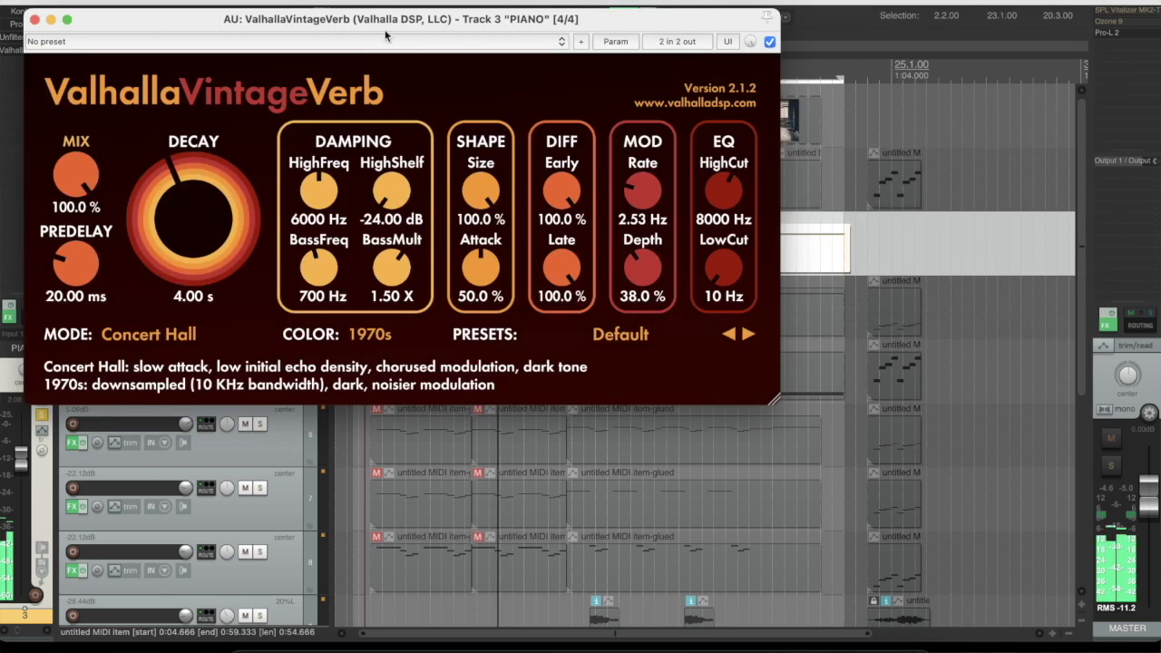
Step: Set ValhallaVintageVerb's decay to 1.75 s, predelay to 9.57 ms and mix to 44.5 %
left_click_drag(409, 27, 647, 77)
left_click_drag(435, 259, 444, 279)
left_click_drag(332, 254, 331, 347)
Step: Try the reverb's 1980s and NOW color modes
left_click(625, 384)
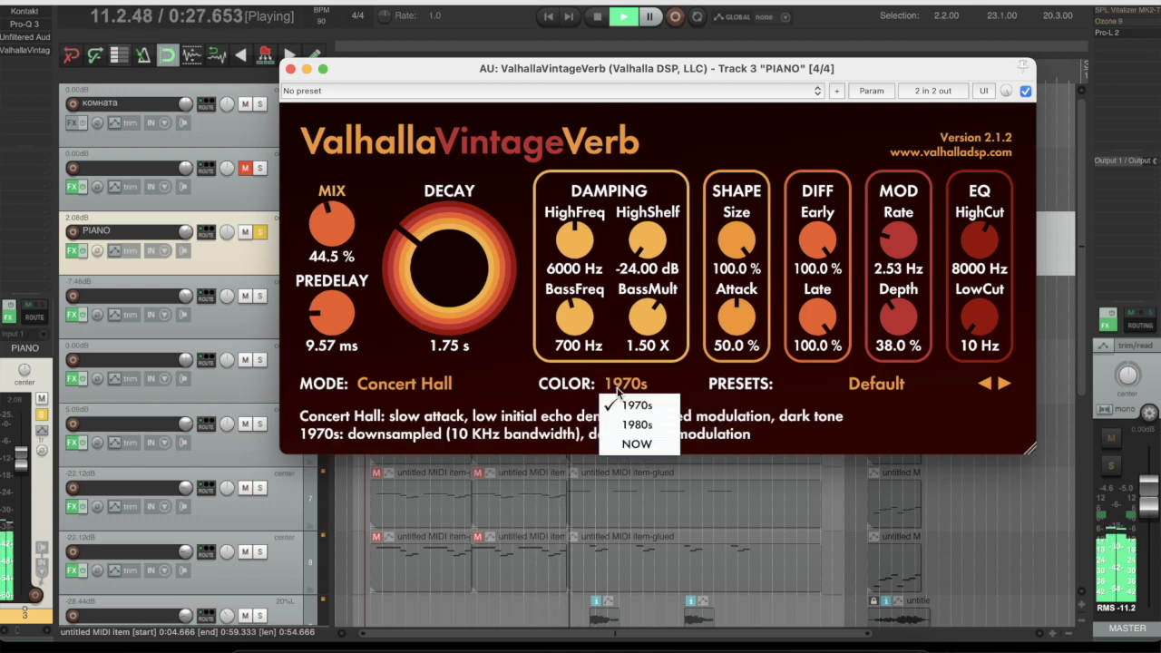
left_click(637, 425)
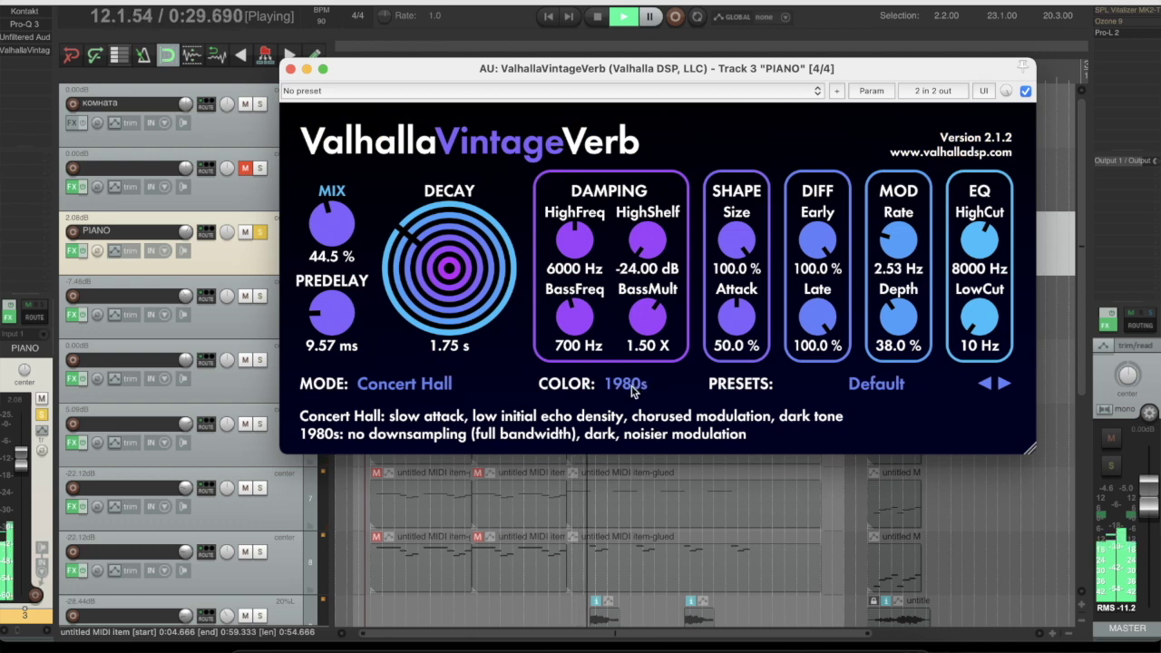
left_click(633, 386)
left_click(637, 444)
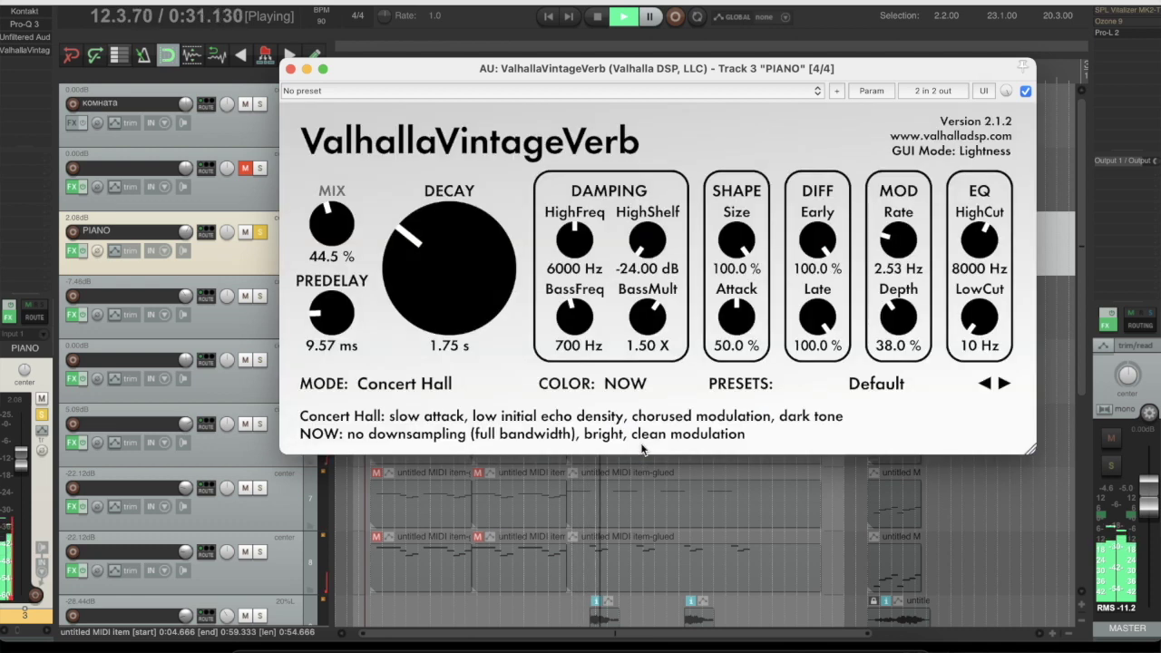
Step: Set the reverb's color to 1970s with a 54.3 % mix and 65 % plug-in wet level, and close its window
left_click(637, 388)
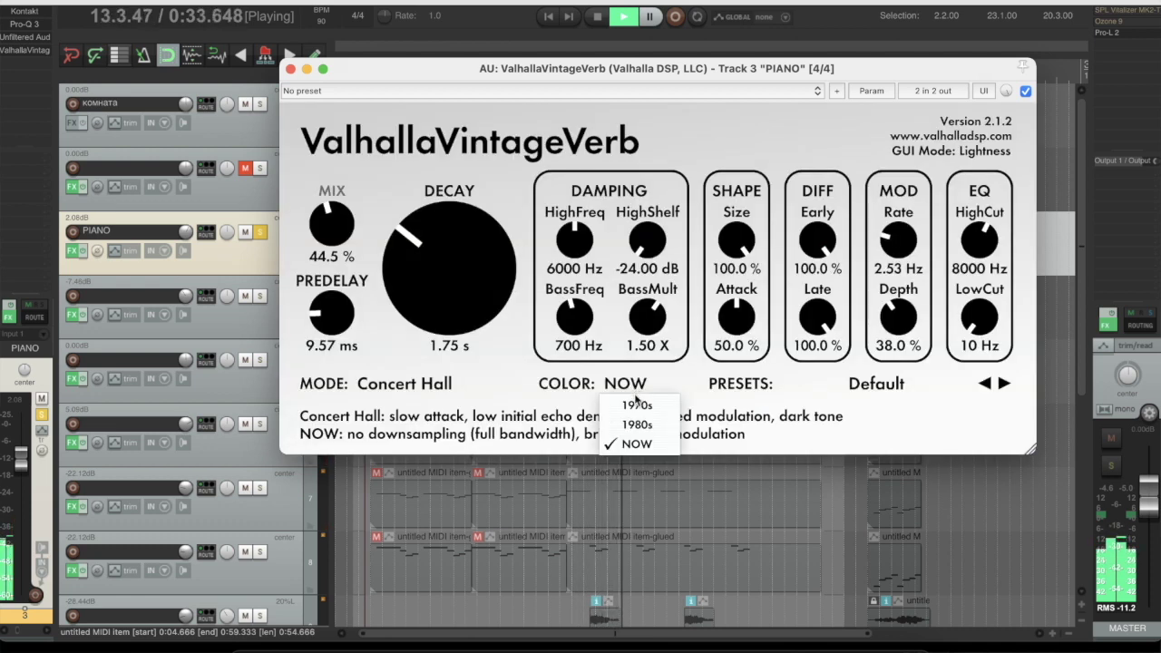
left_click(635, 404)
left_click_drag(332, 225, 332, 208)
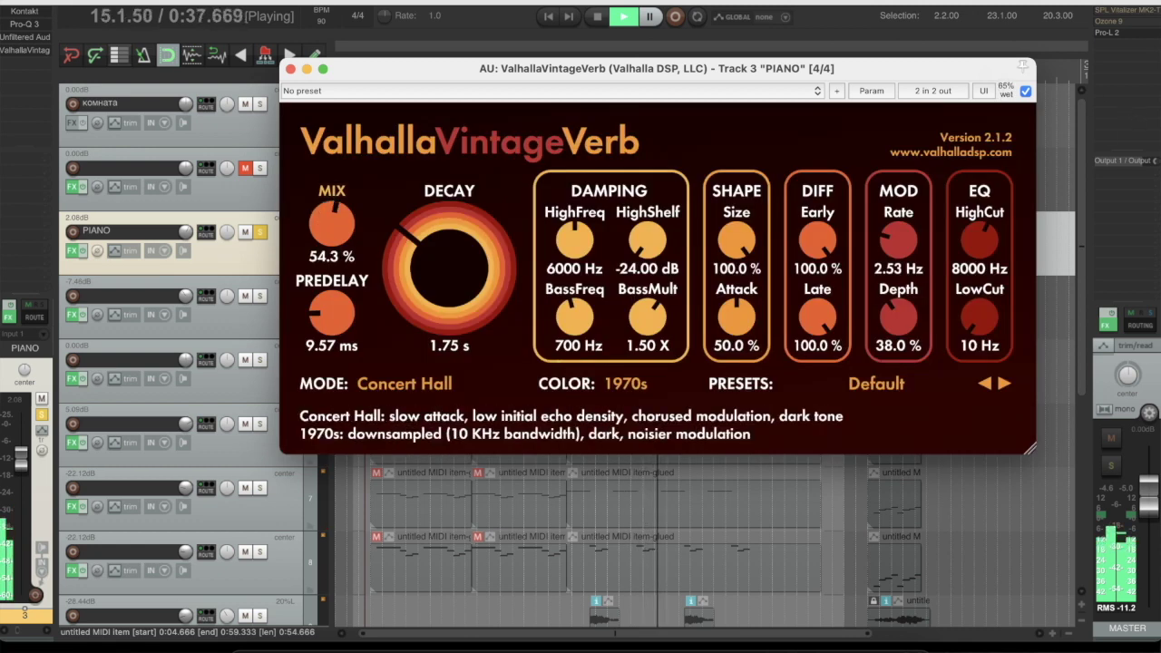
left_click(290, 69)
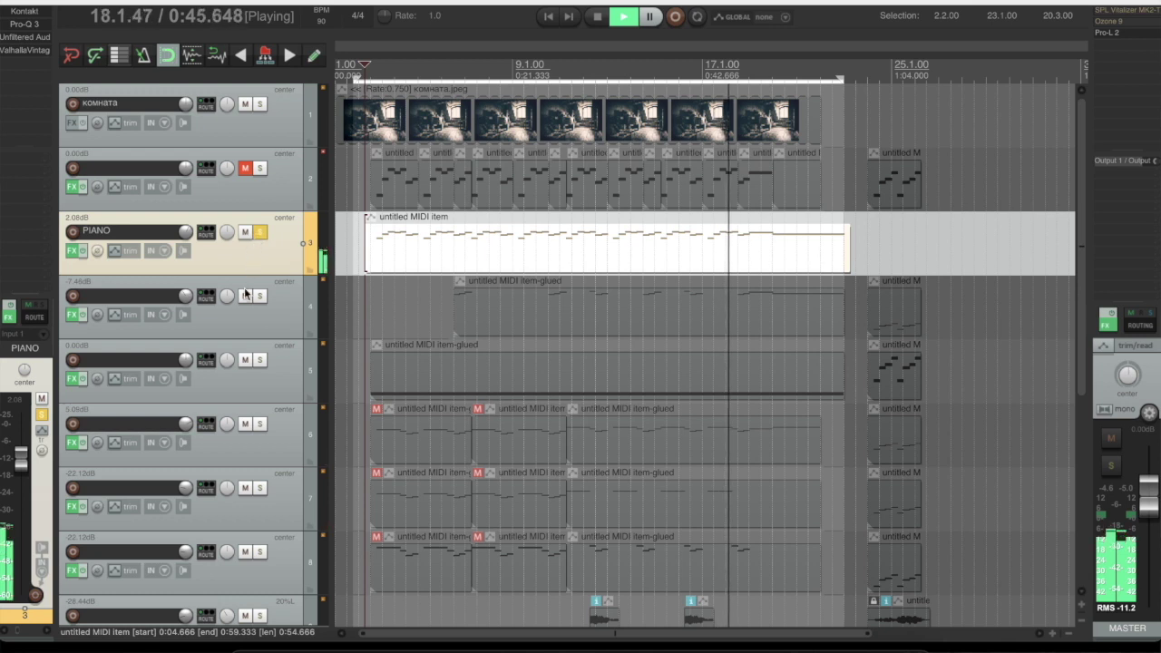
Step: Solo track 5 and move it directly below the PIANO track
left_click(260, 368)
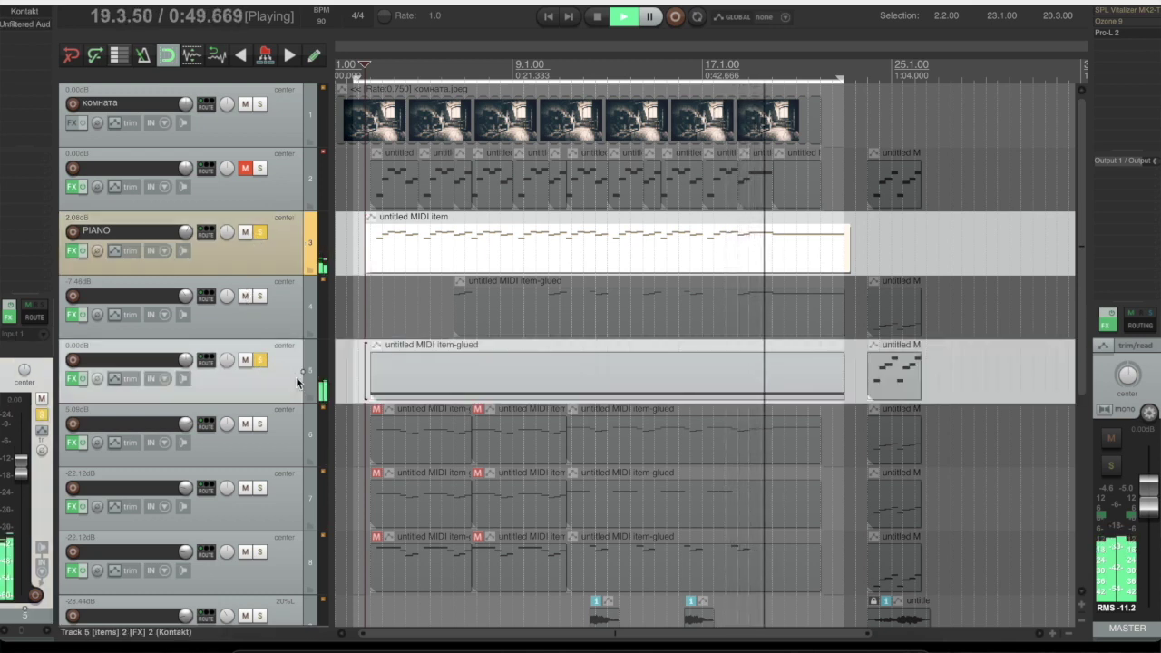
left_click_drag(287, 303, 286, 279)
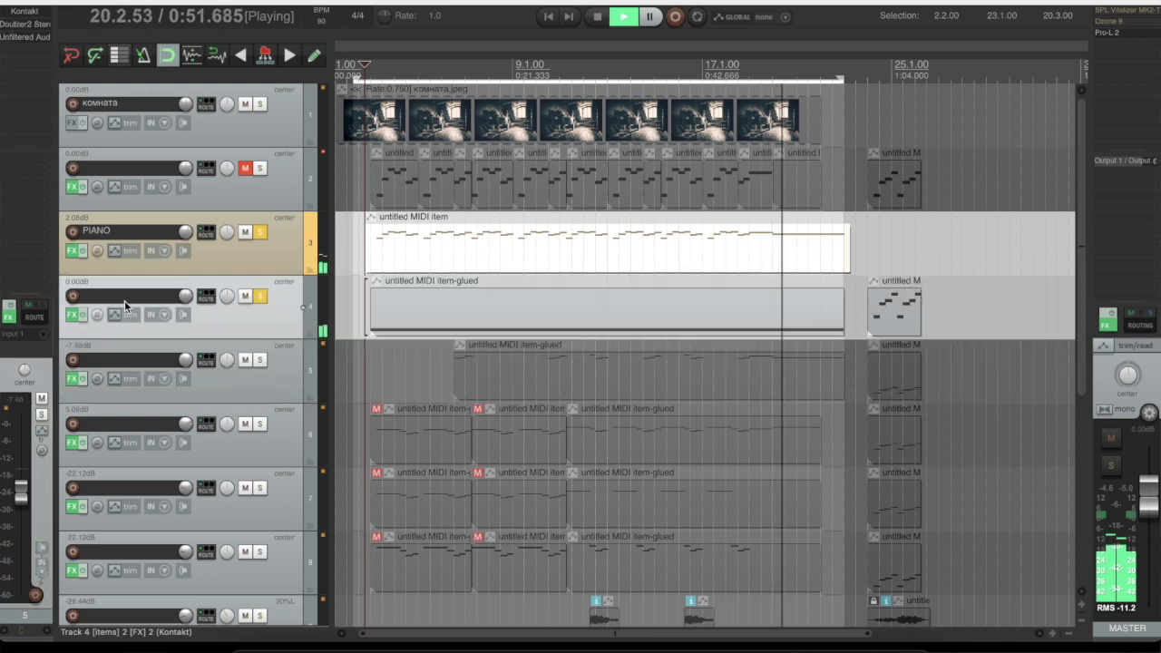
Step: Name track 4 PIANO
double_click(125, 300)
type("PIANO")
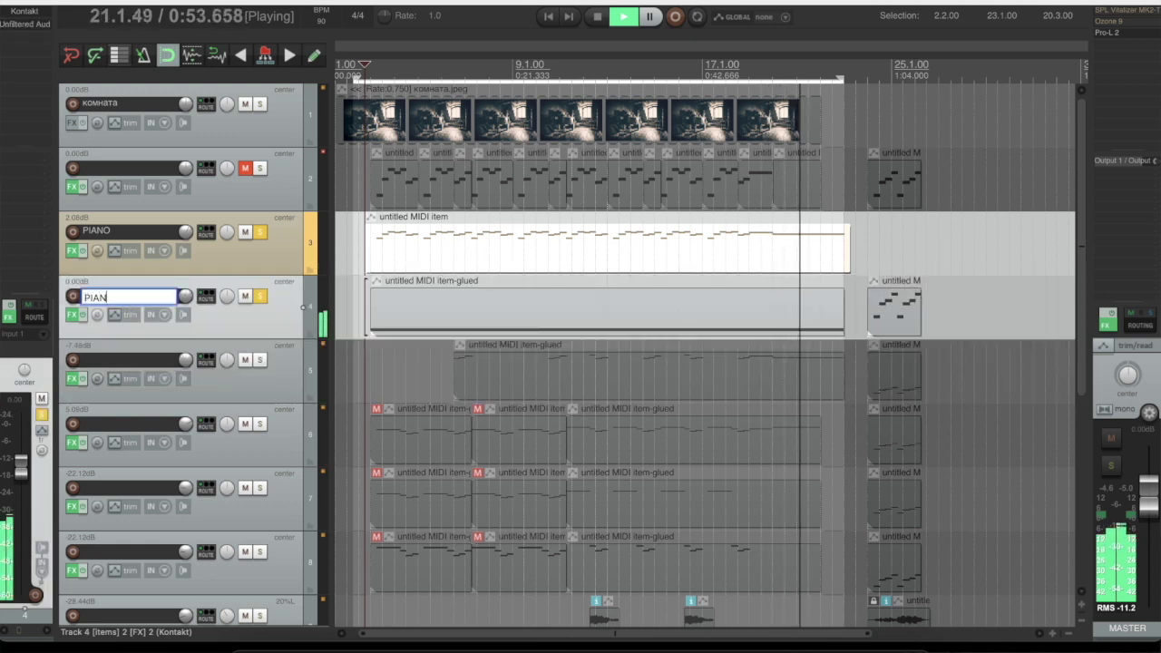
key("Return")
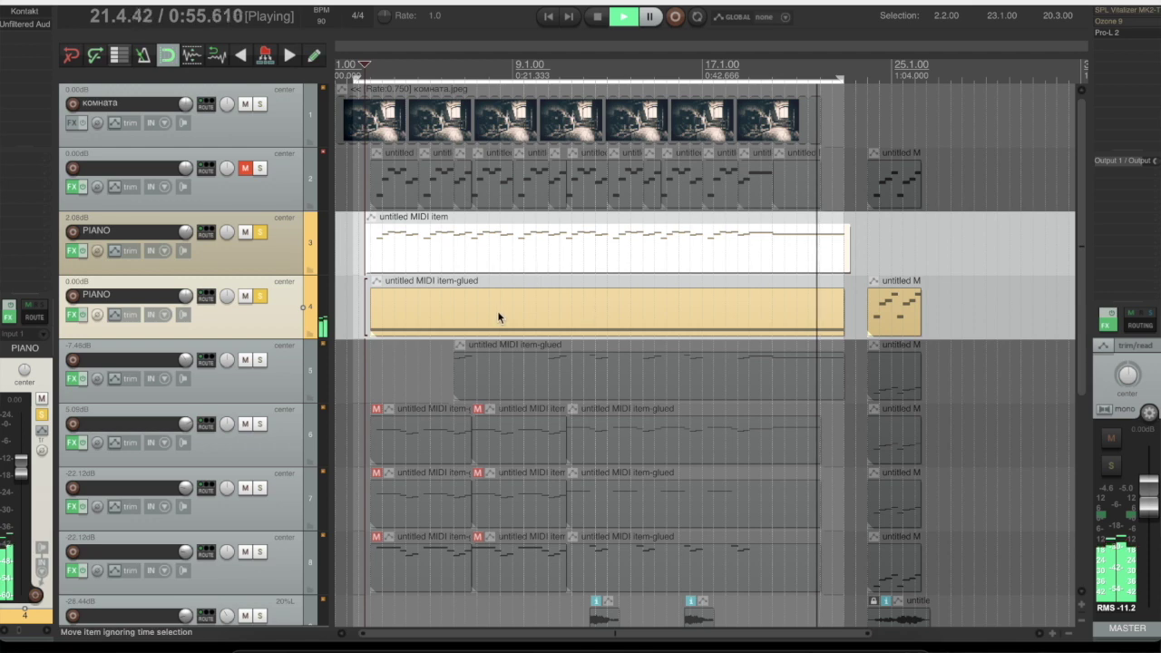
Step: Play the two PIANO tracks while examining the notes of track 4's MIDI item, and close the MIDI editor
left_click(511, 257)
scroll(510, 257, "up", 4)
scroll(513, 259, "down", 3)
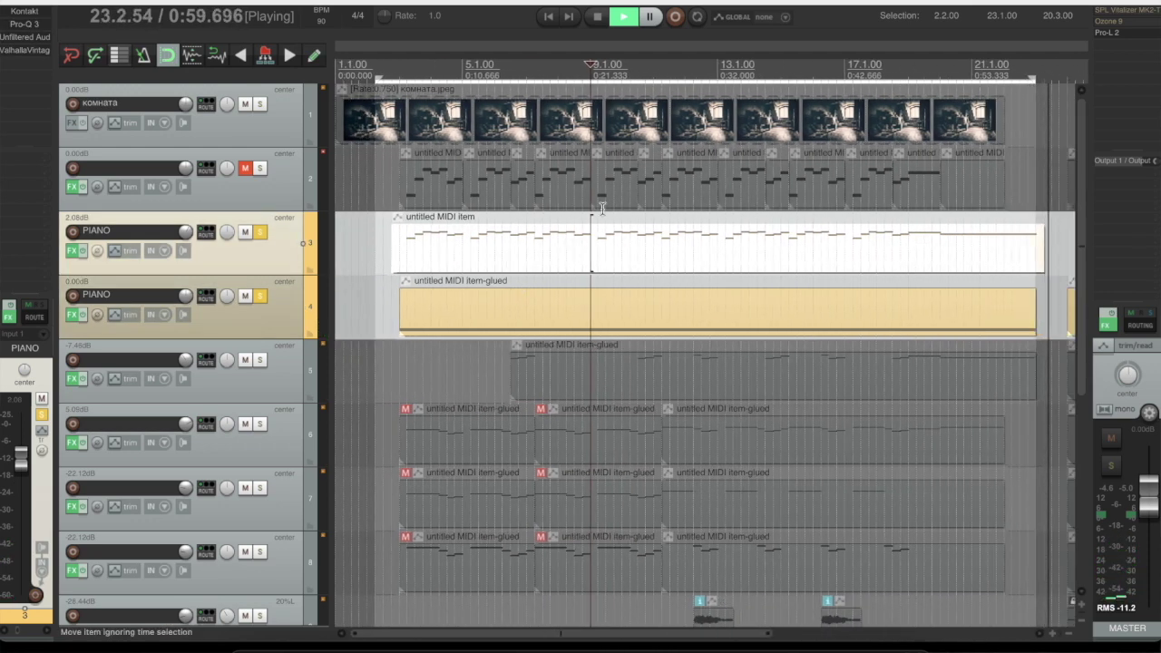
key("space")
double_click(423, 304)
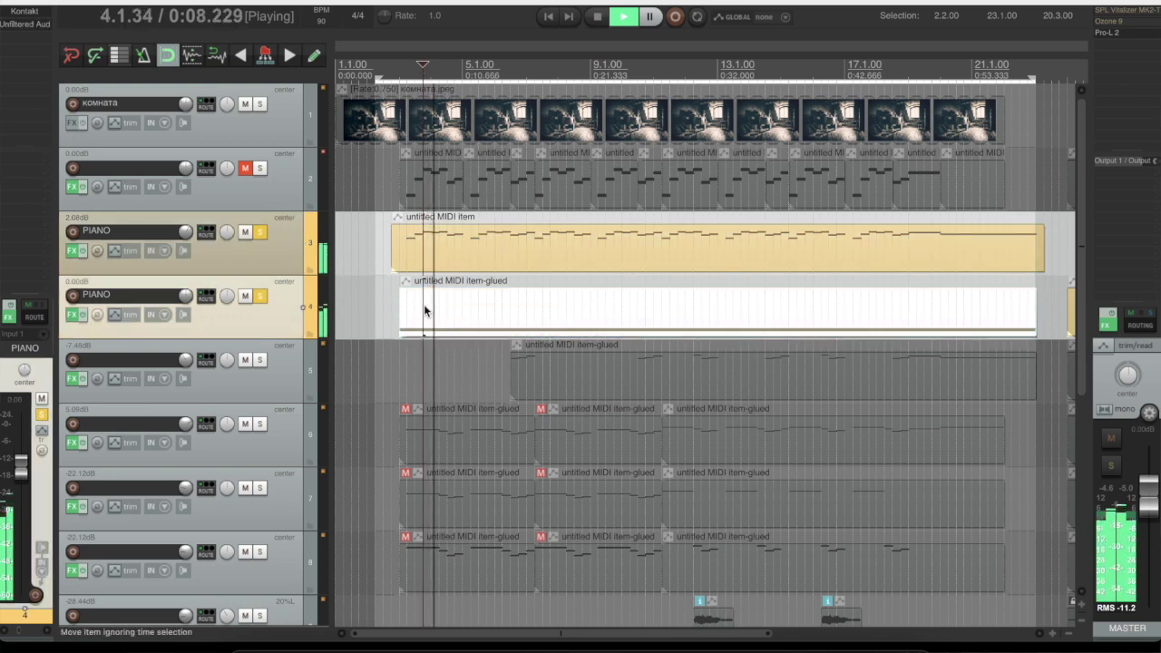
left_click_drag(366, 381, 318, 144)
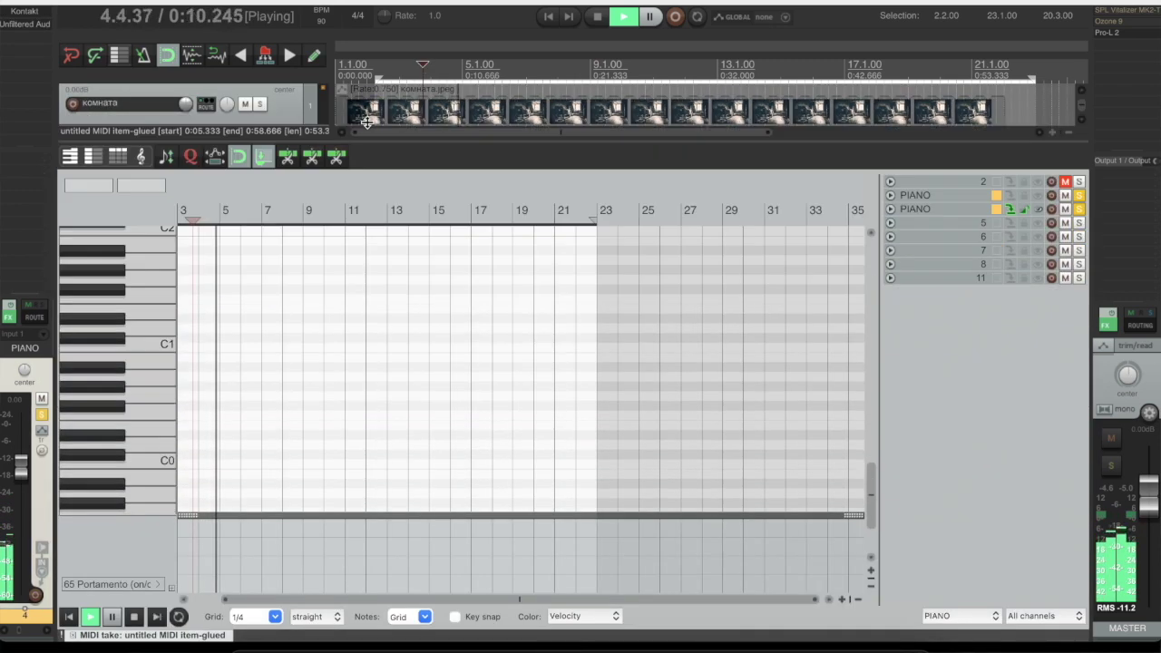
scroll(153, 315, "up", 3)
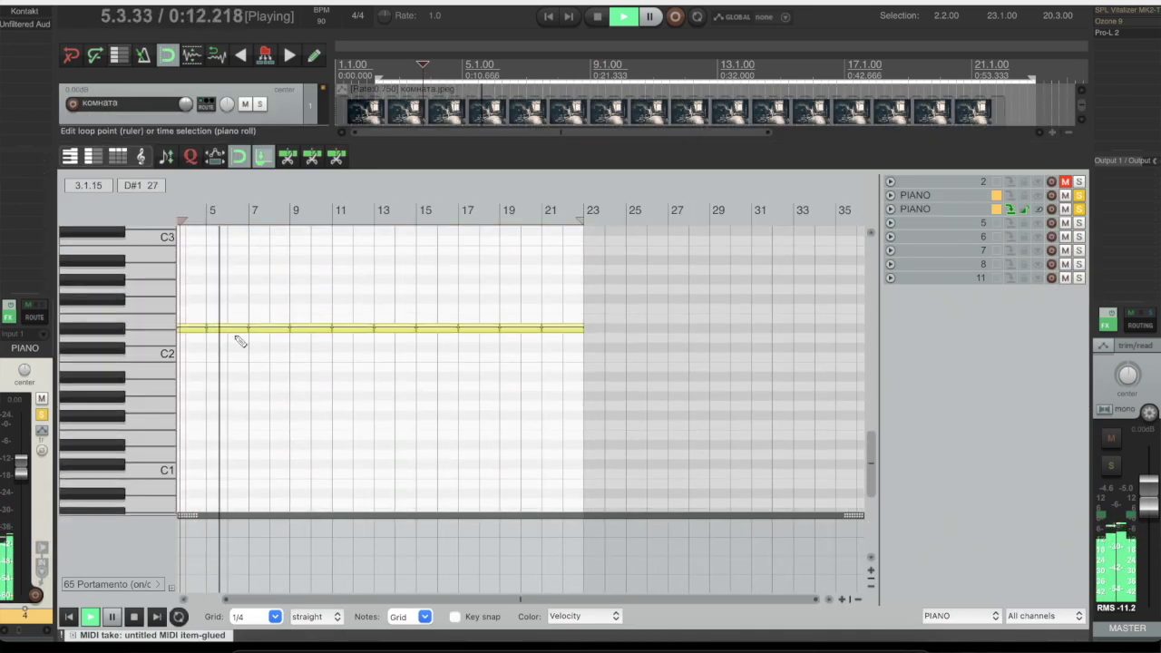
scroll(430, 445, "down", 2)
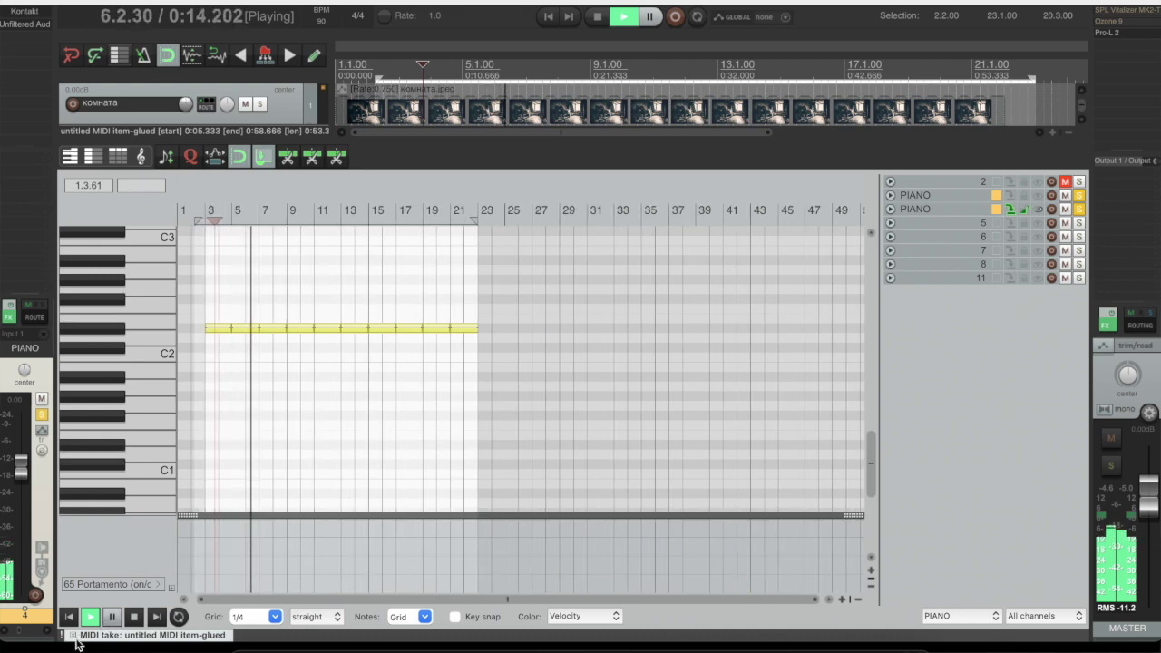
left_click(77, 639)
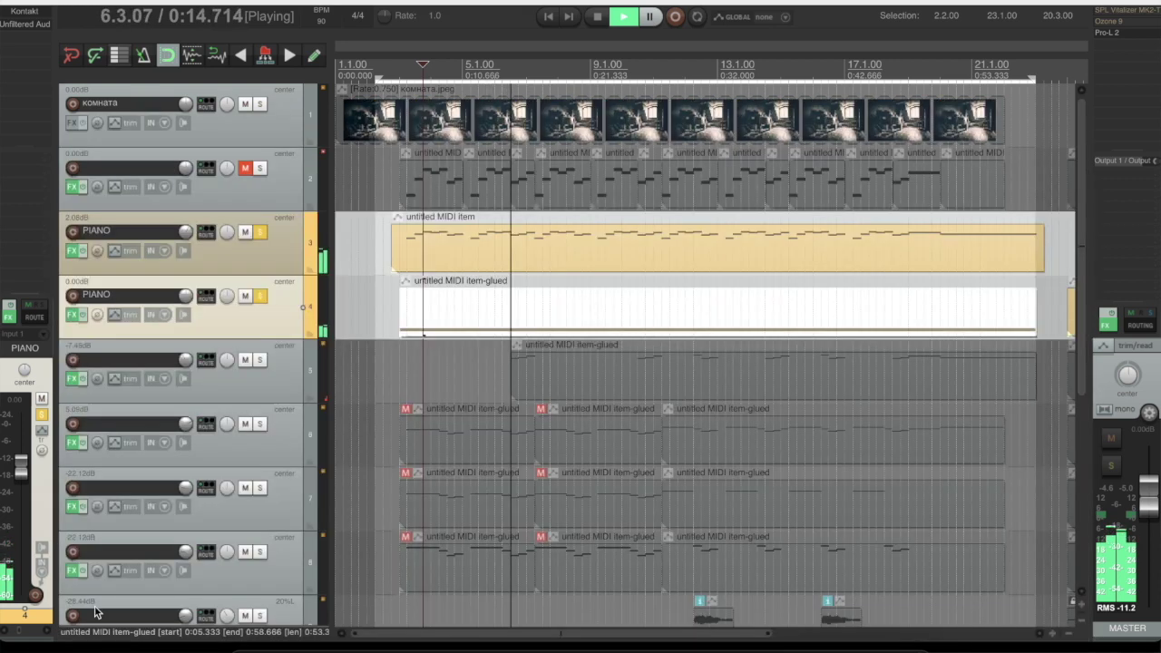
Step: Review The Giant's Anatomy settings on track 4, then set that track's volume to -4.82 dB
left_click(34, 12)
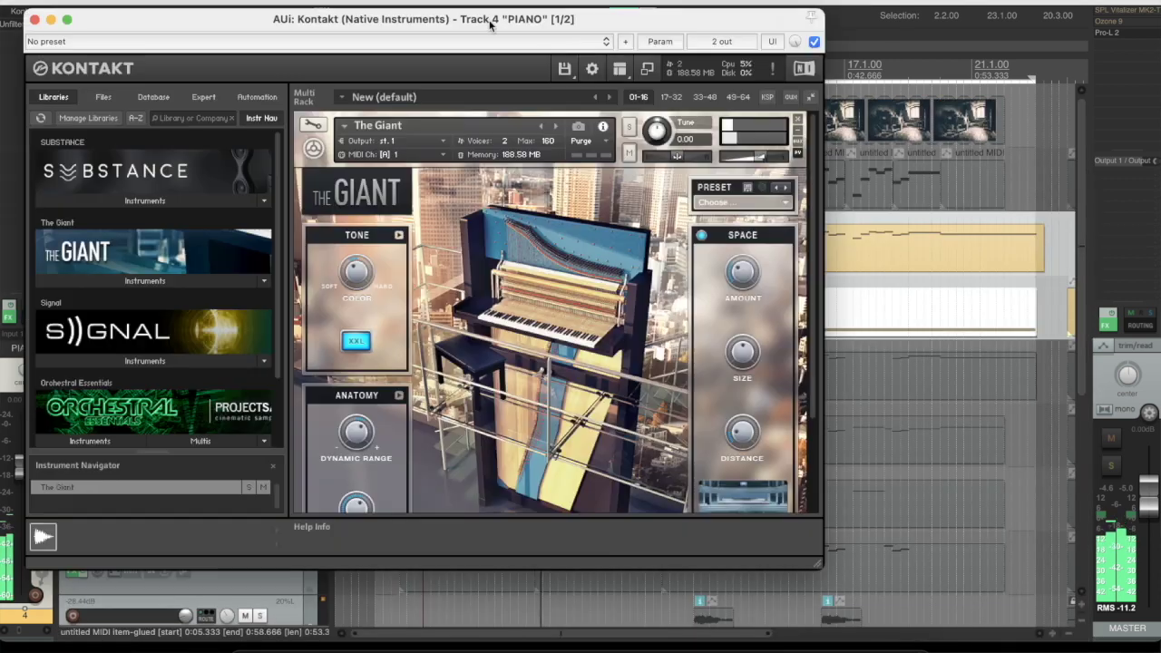
left_click(398, 396)
left_click(509, 461)
left_click(511, 466)
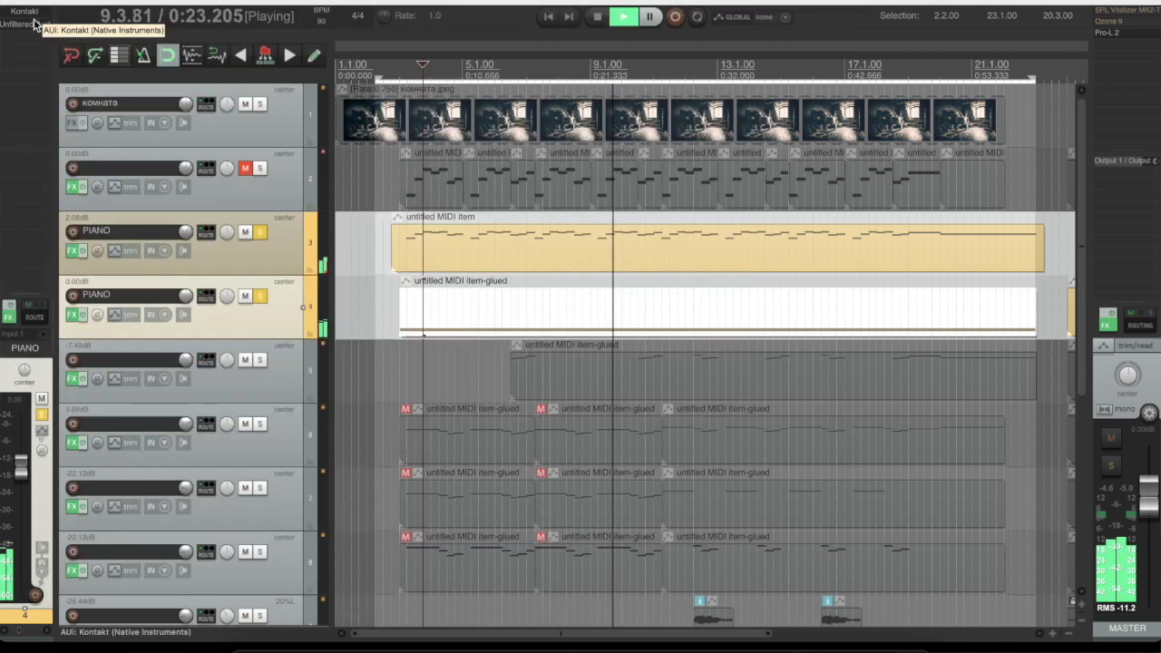
left_click(35, 19)
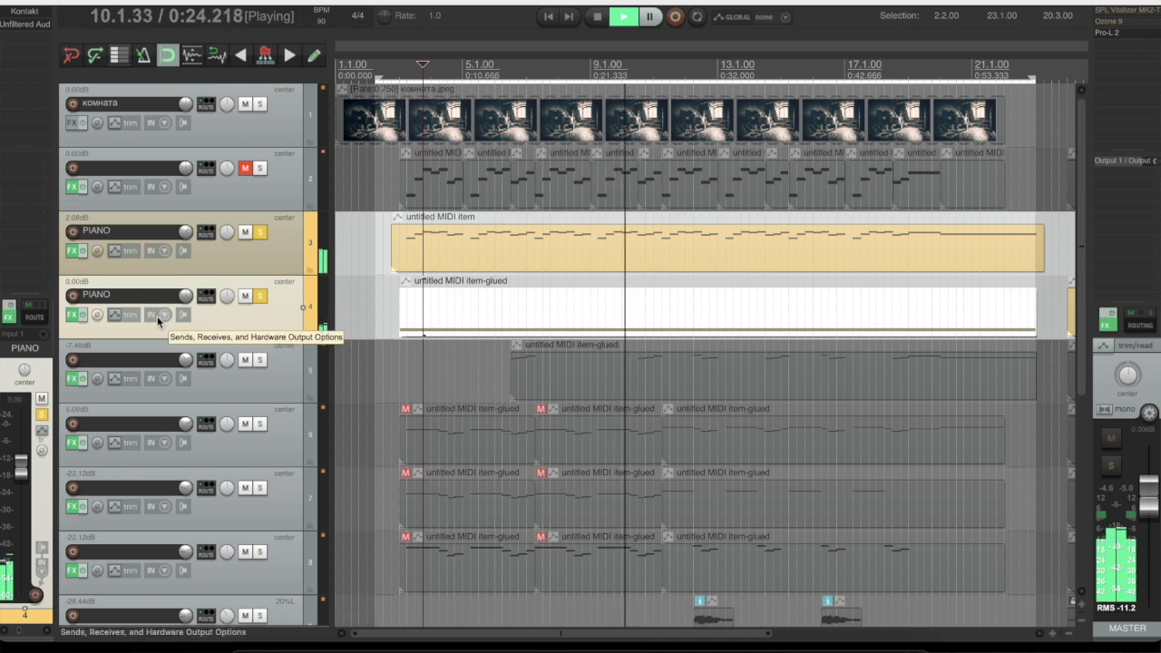
left_click_drag(21, 464, 23, 486)
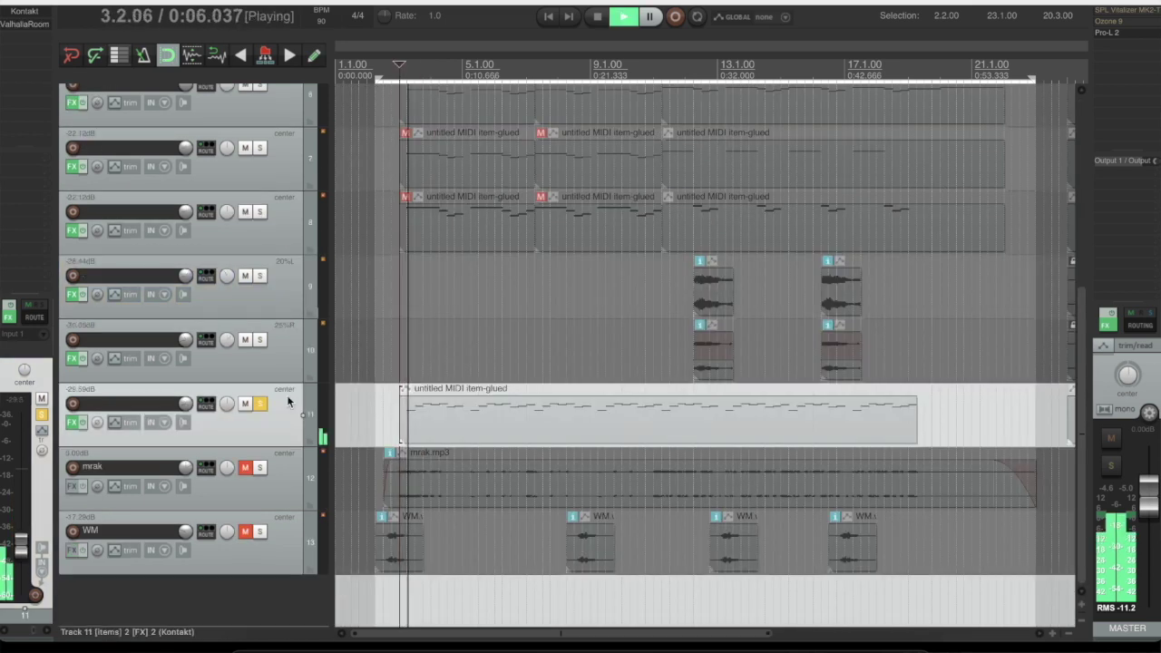
Step: Move the soloed track 11 directly below the second PIANO track
scroll(284, 410, "up", 3)
scroll(262, 319, "up", 2)
left_click(272, 372)
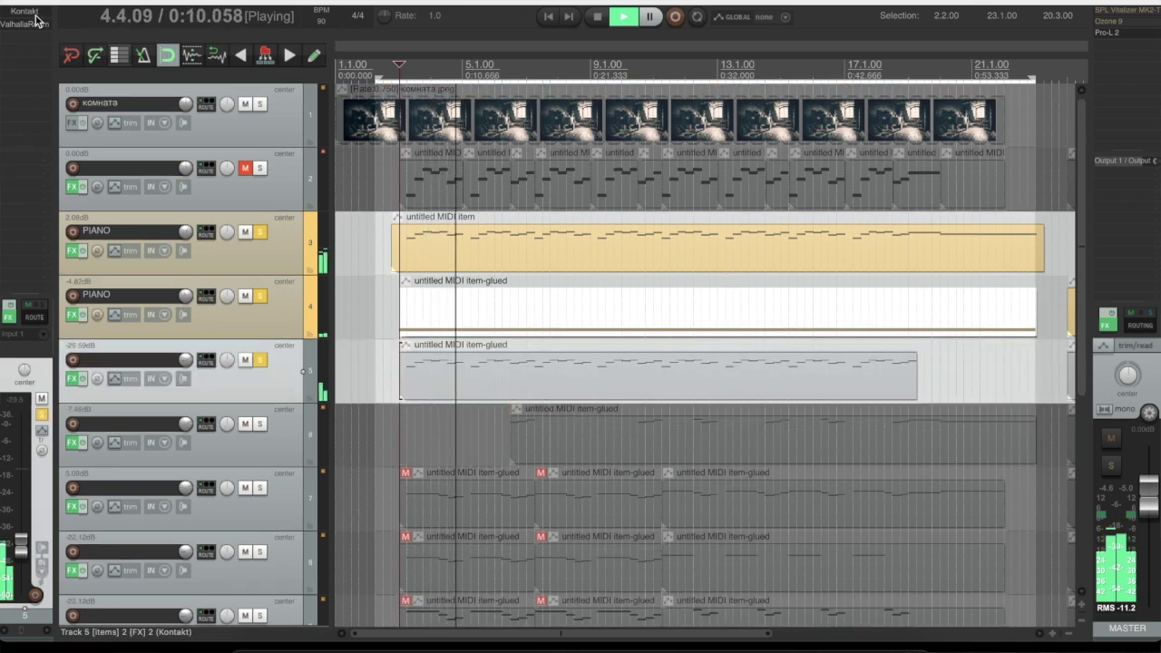
Step: Review the Signal instrument in Kontakt on track 5 and name the track LEAD
key("f")
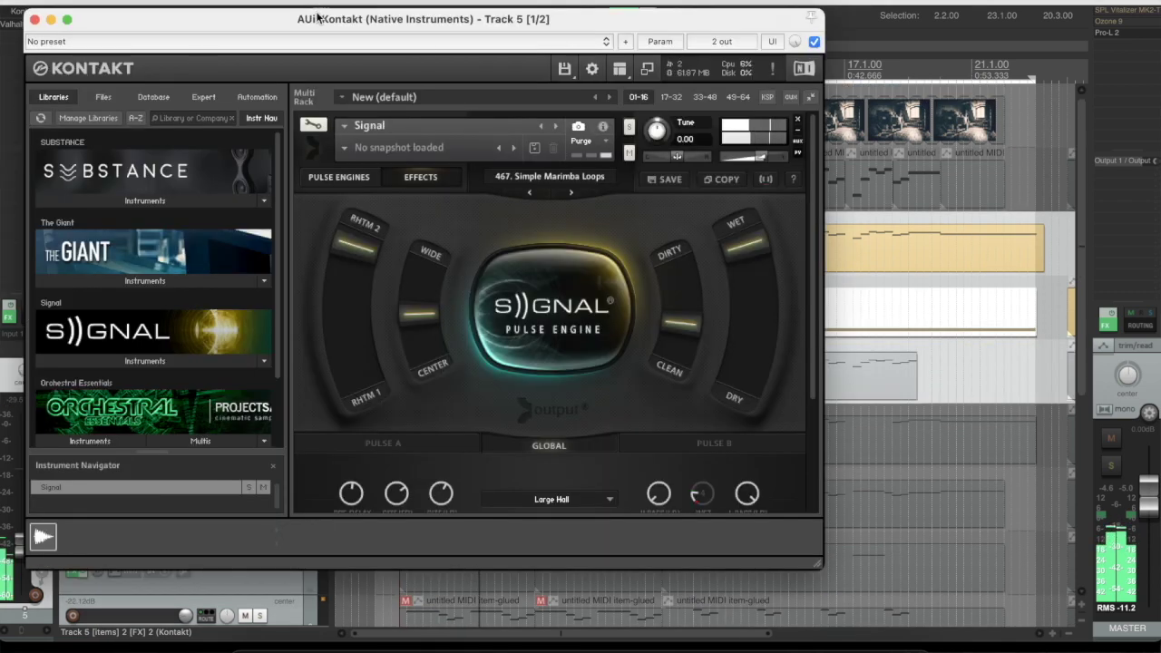
left_click(34, 20)
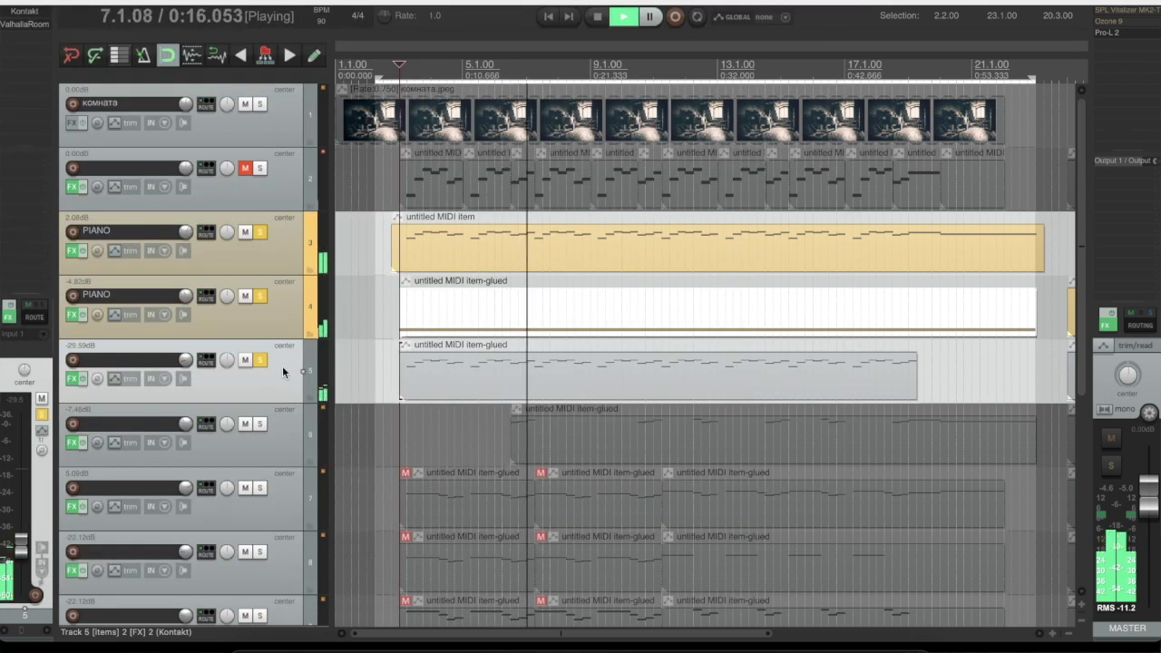
double_click(145, 361)
type("LEAD")
key("Return")
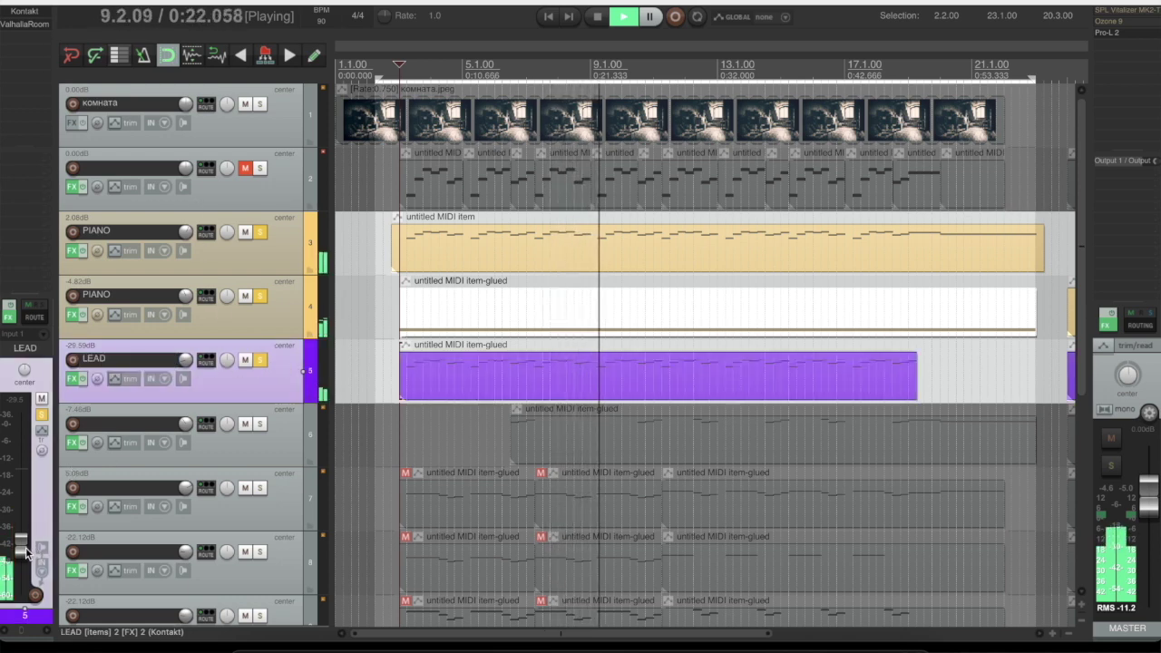
Step: Set the LEAD track's volume to -25.52 dB and add the Waves Doubler2 Stereo effect to it
scroll(23, 548, "up", 4)
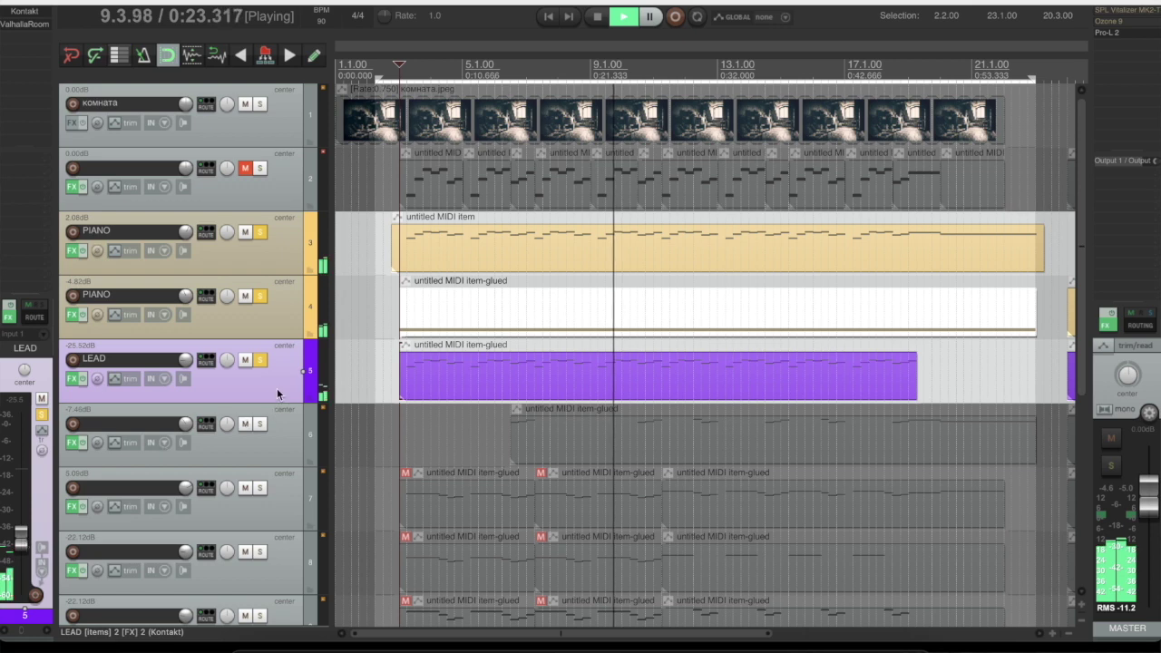
double_click(26, 43)
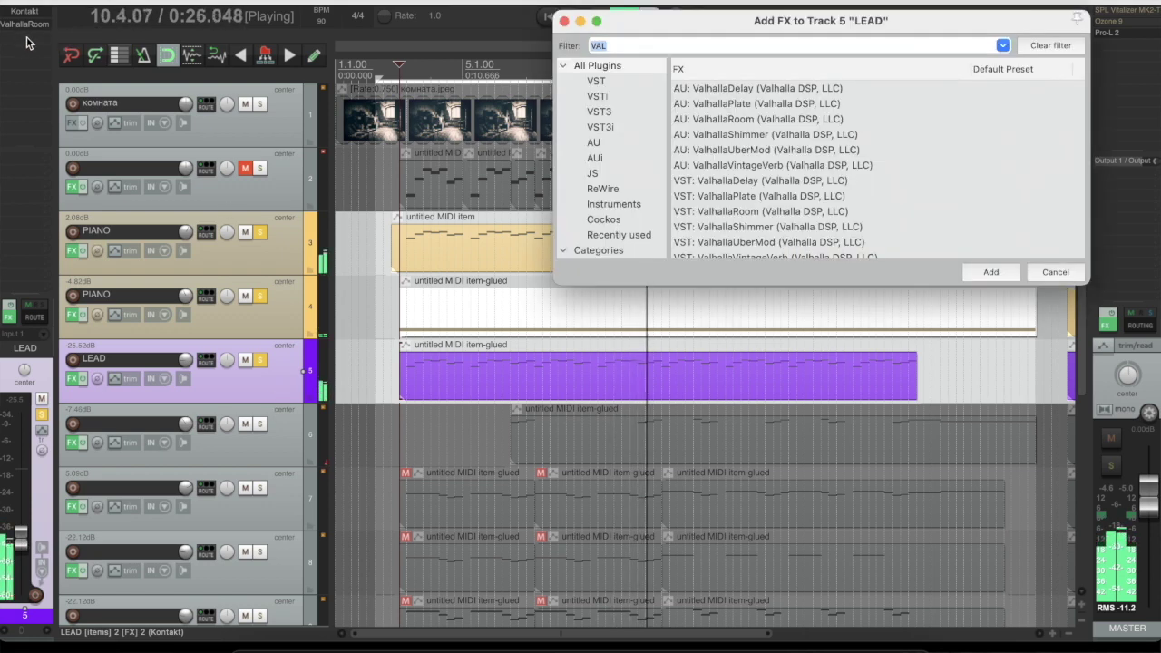
type("DOUB")
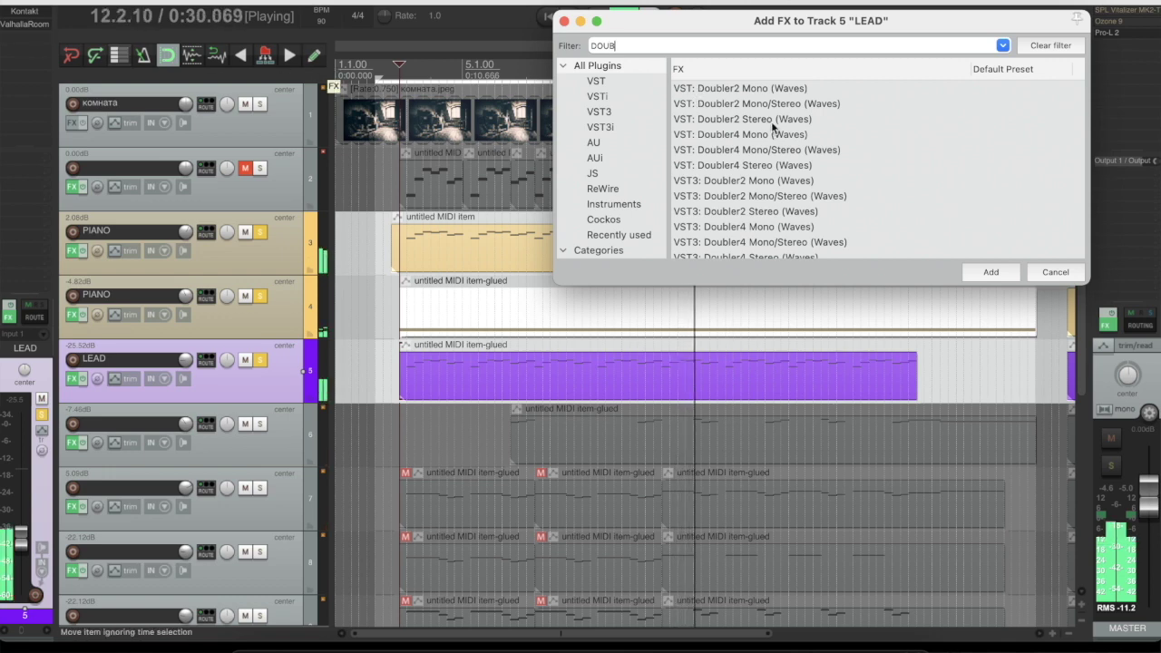
double_click(773, 124)
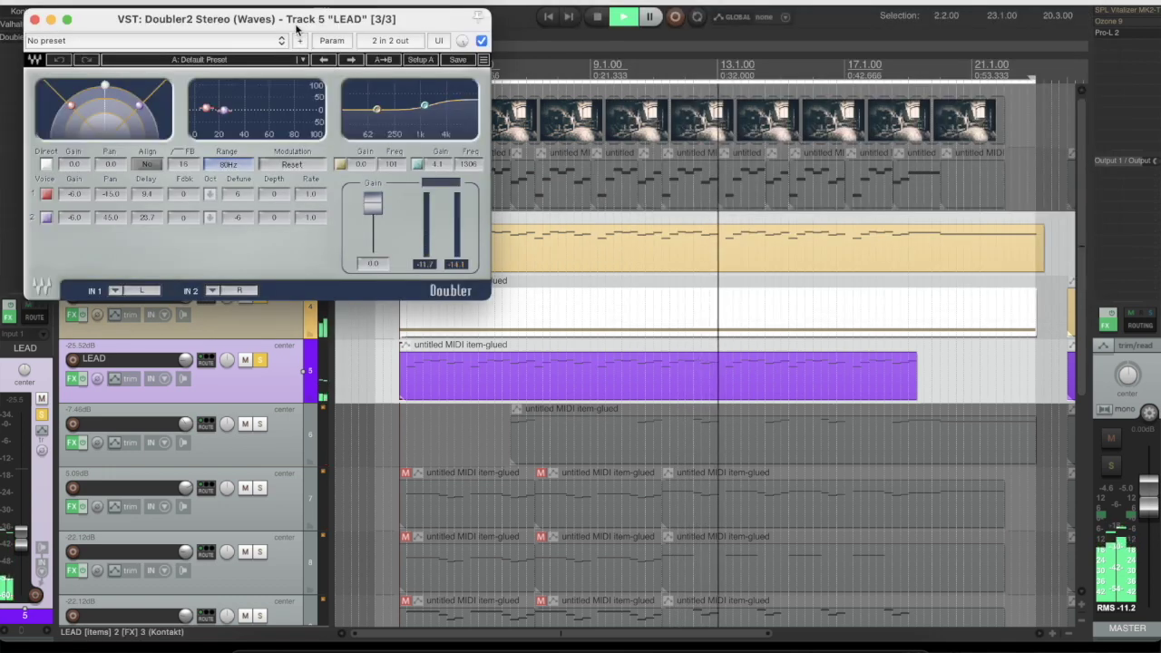
Step: Set Doubler2's direct gain to -7.4, raise both voice gains, and place Doubler2 ahead of ValhallaRoom in the LEAD effects chain
left_click_drag(297, 16, 591, 121)
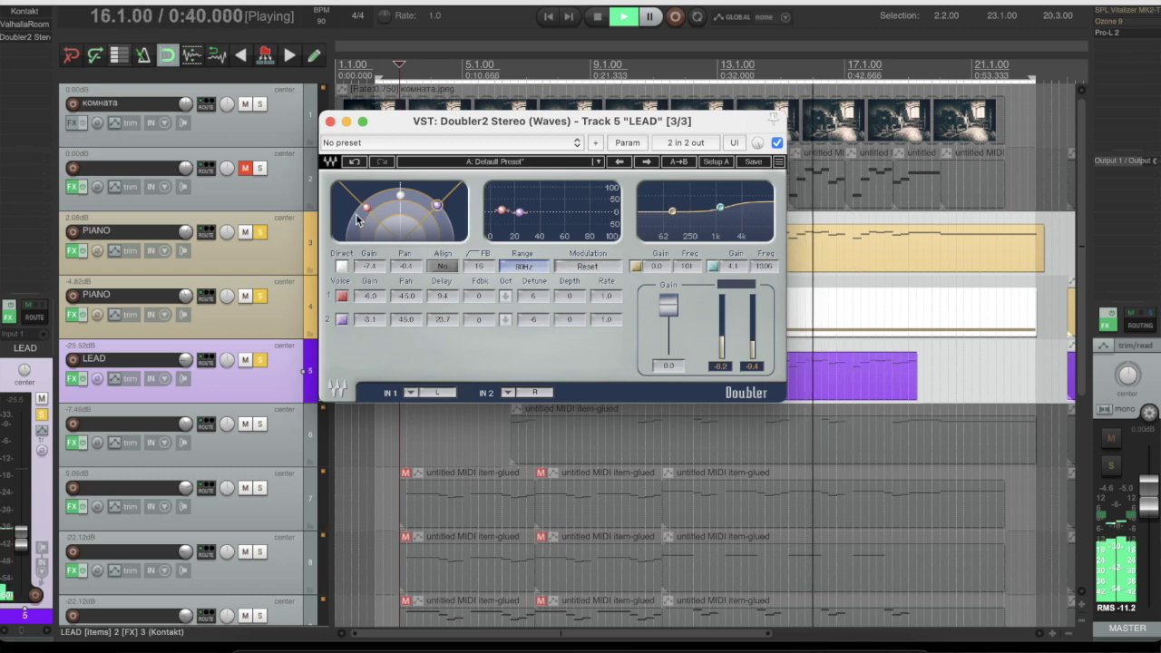
left_click_drag(371, 212, 365, 206)
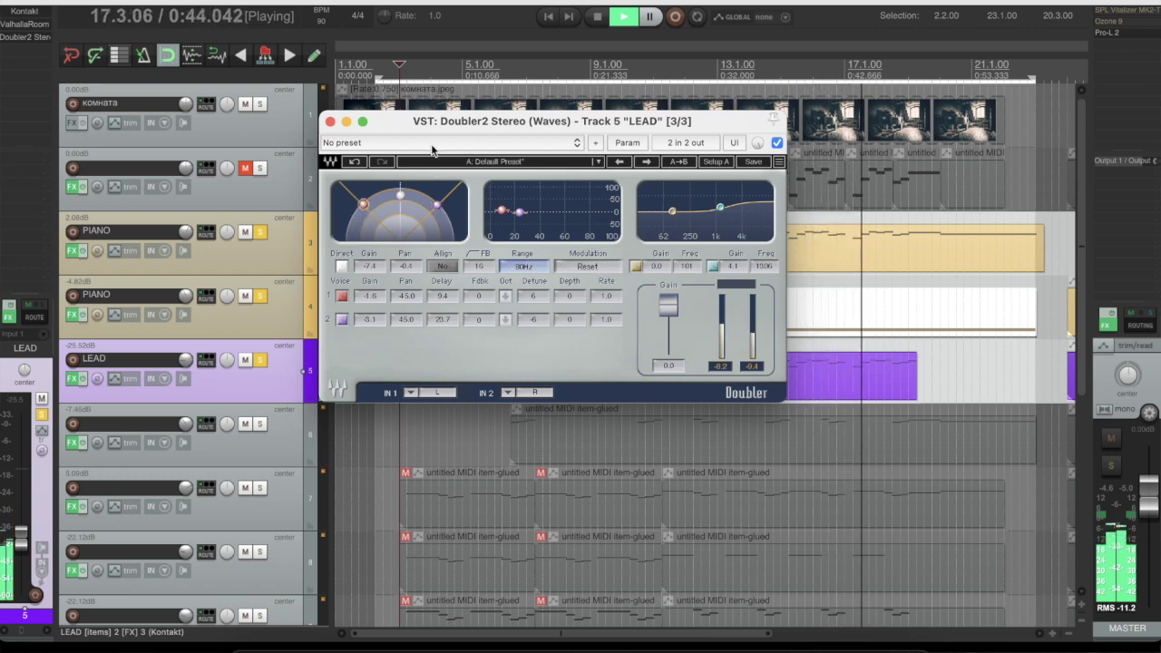
left_click(330, 121)
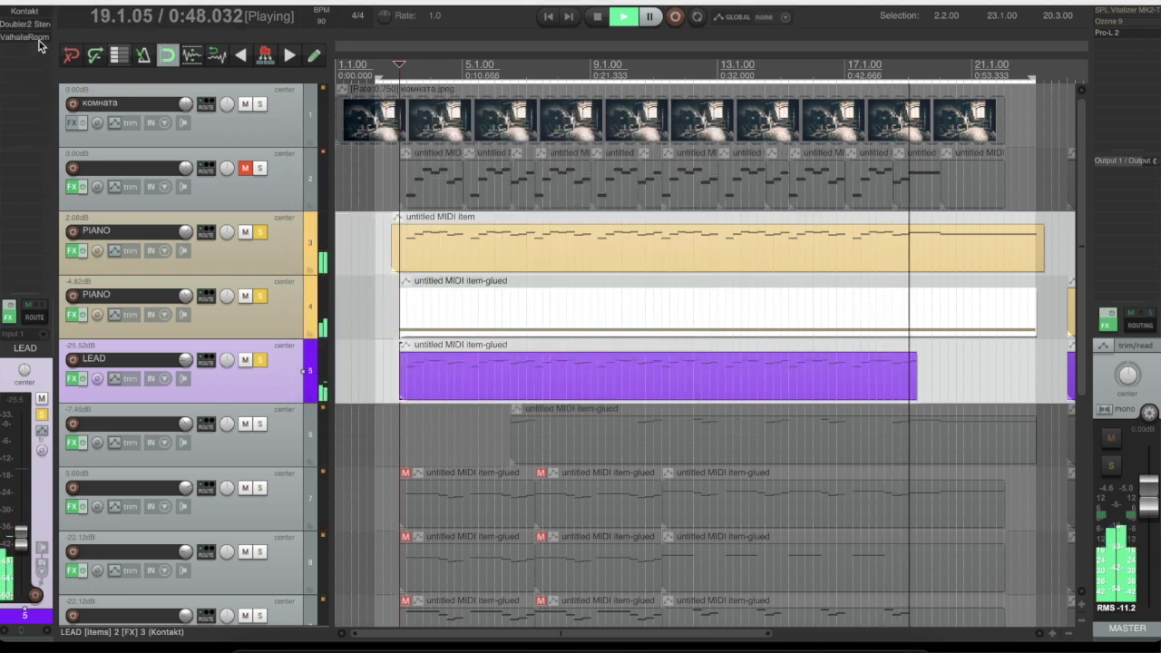
Step: Set the ValhallaRoom reverb mix on the LEAD track to 75.5%
left_click(25, 24)
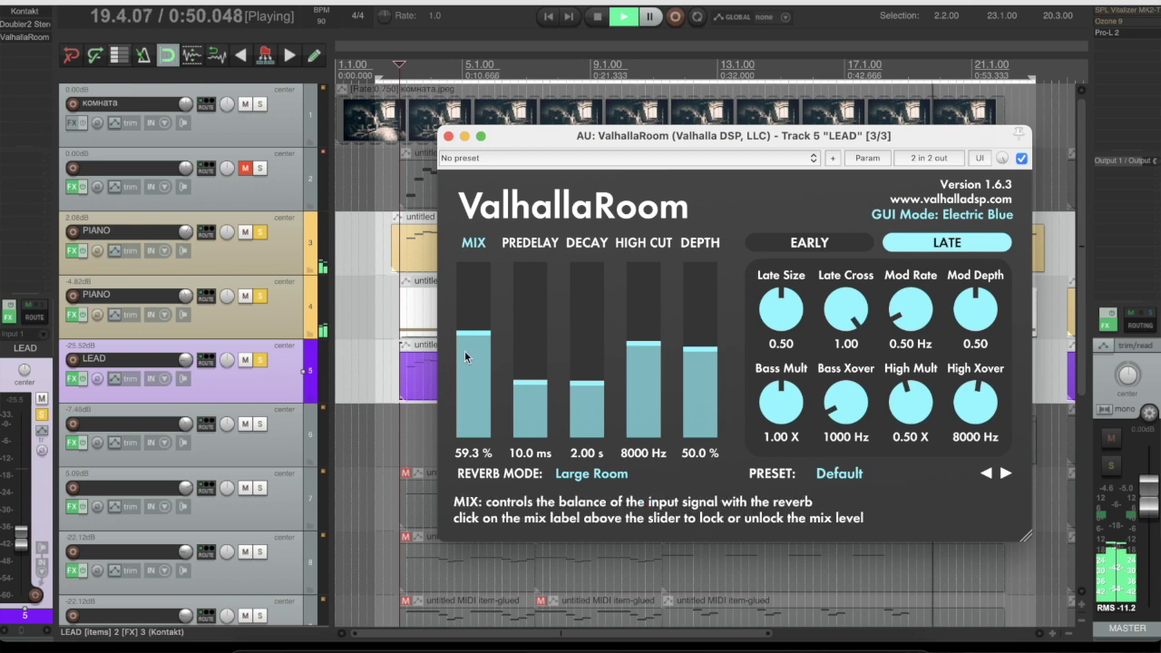
left_click_drag(472, 315, 471, 305)
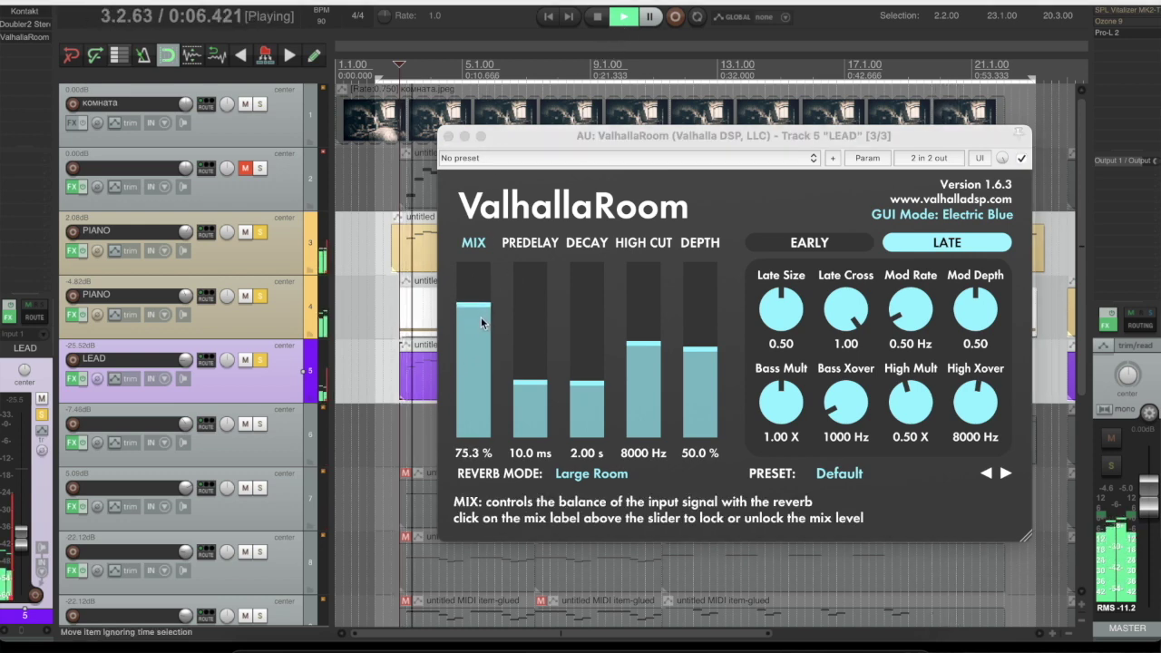
left_click_drag(481, 317, 481, 309)
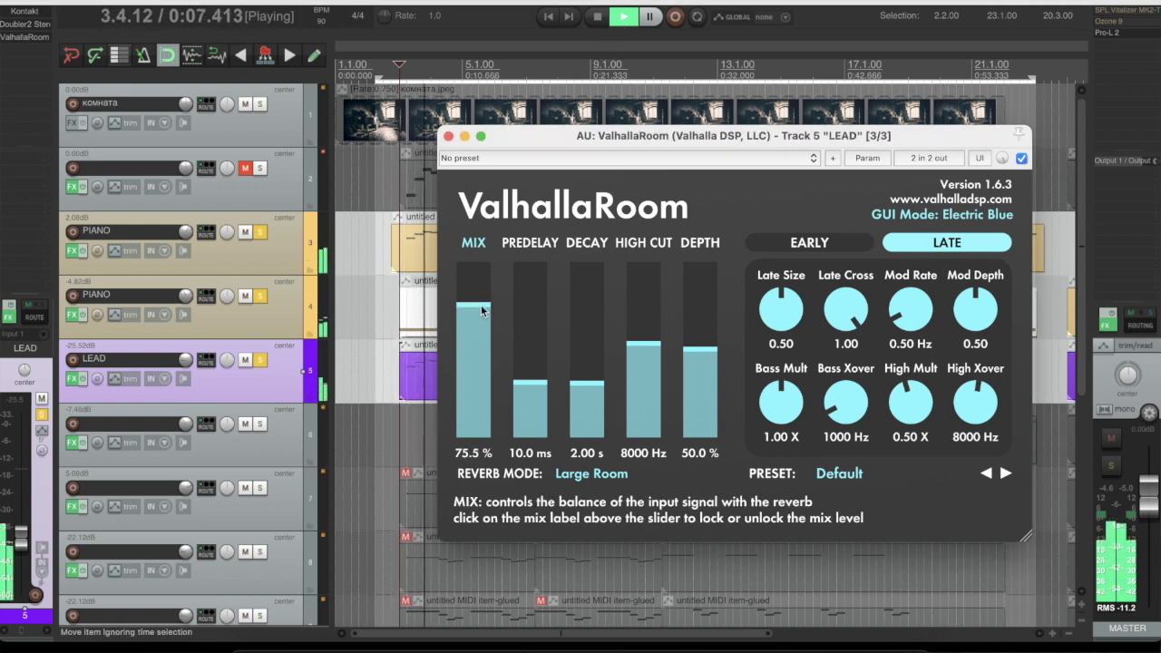
left_click(448, 136)
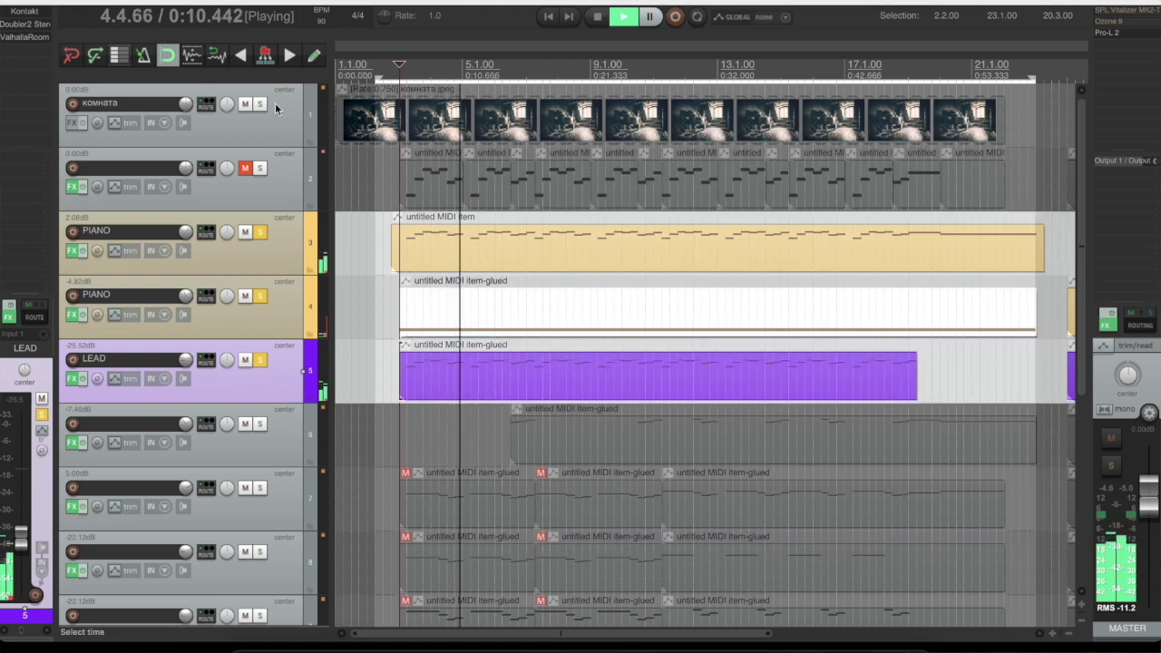
Step: Shift the LEAD track's Signal macro sliders slightly toward Center and Clean, then set the track's volume to -31.31 dB
left_click(27, 12)
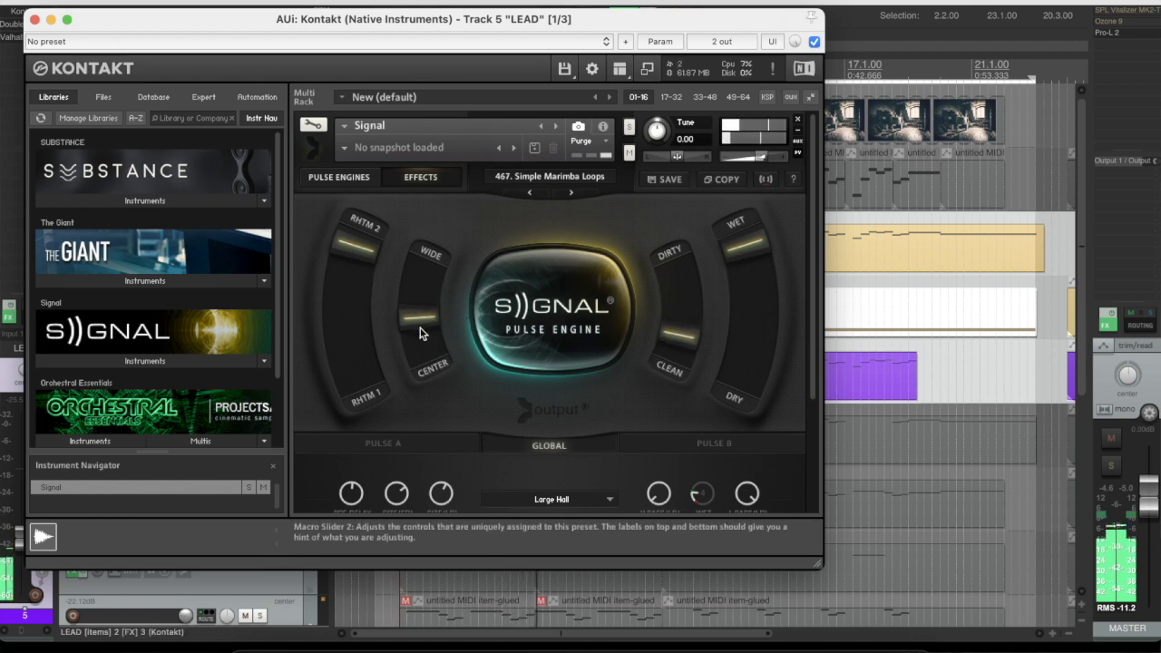
left_click(35, 19)
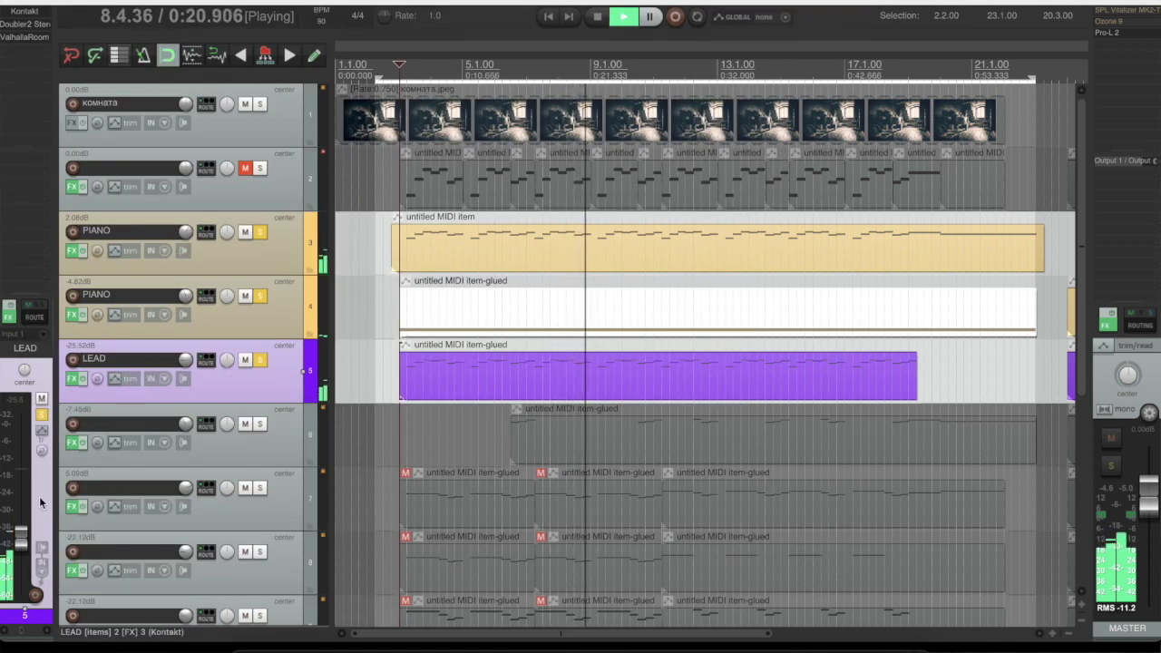
left_click_drag(22, 537, 27, 552)
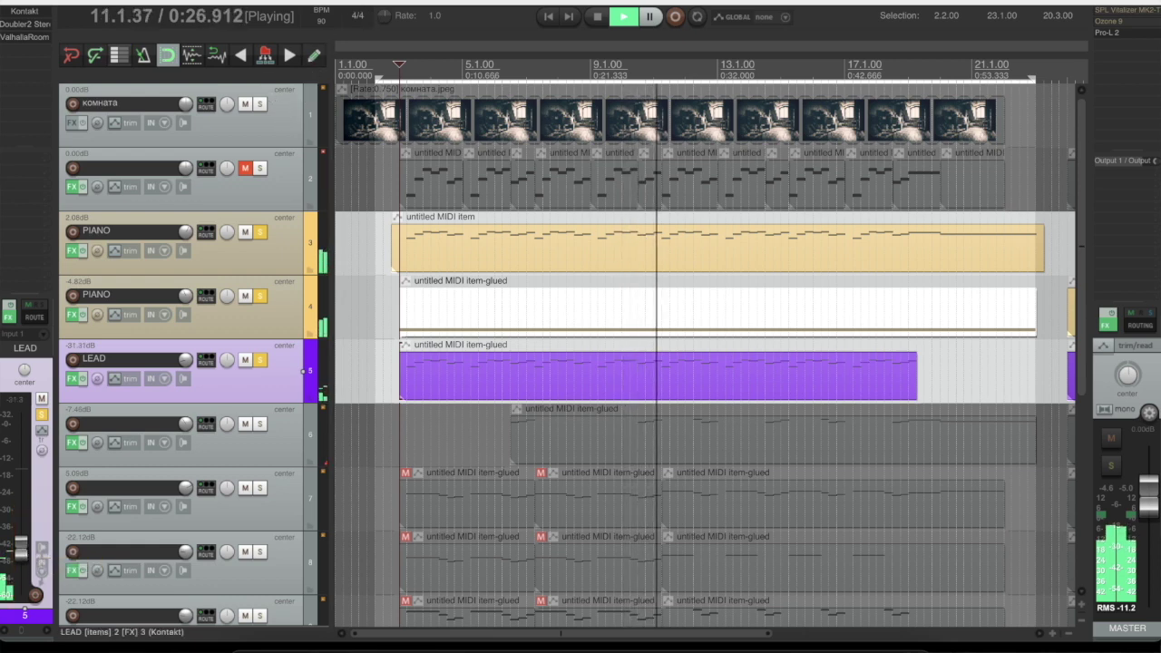
Step: View the project's room picture in the Video Window, then hide the window again
left_click(181, 2)
left_click(227, 122)
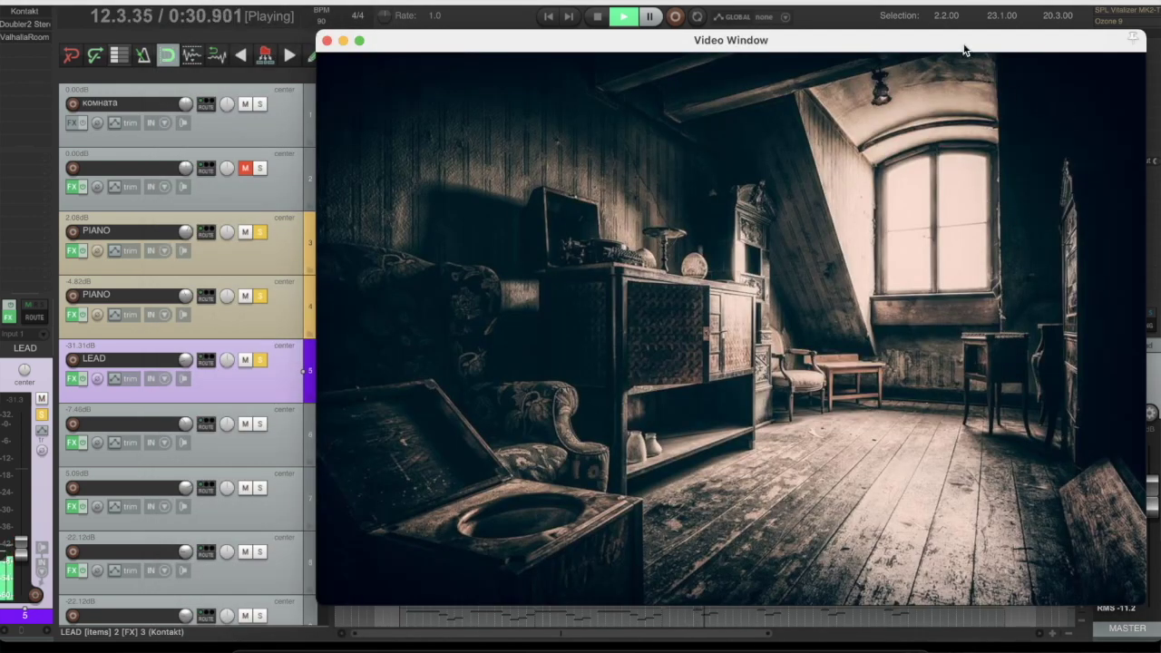
double_click(965, 50)
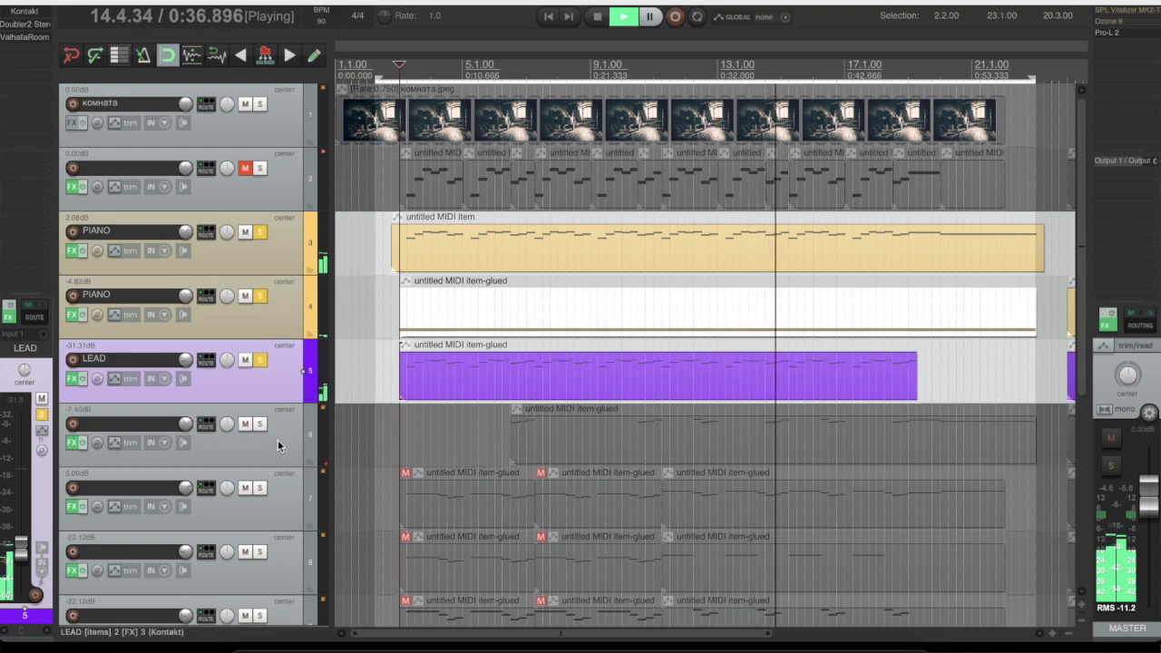
Step: Solo track 7 and review its The Giant piano instrument in Kontakt
scroll(278, 440, "down", 5)
scroll(278, 440, "up", 2)
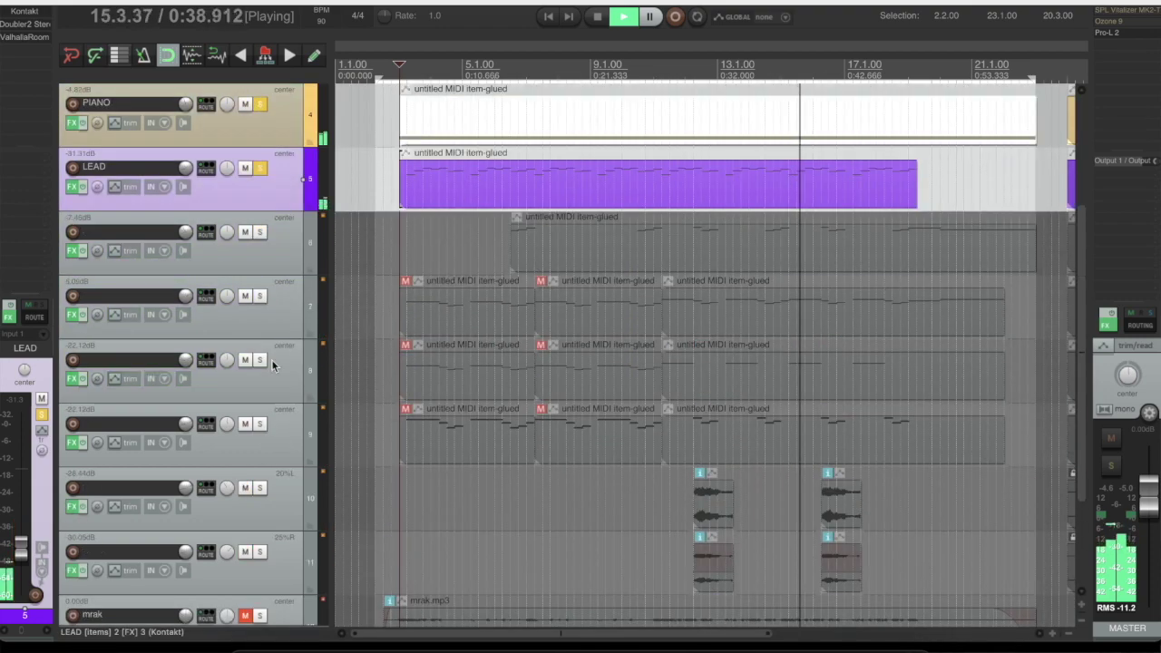
left_click(260, 295)
left_click(293, 316)
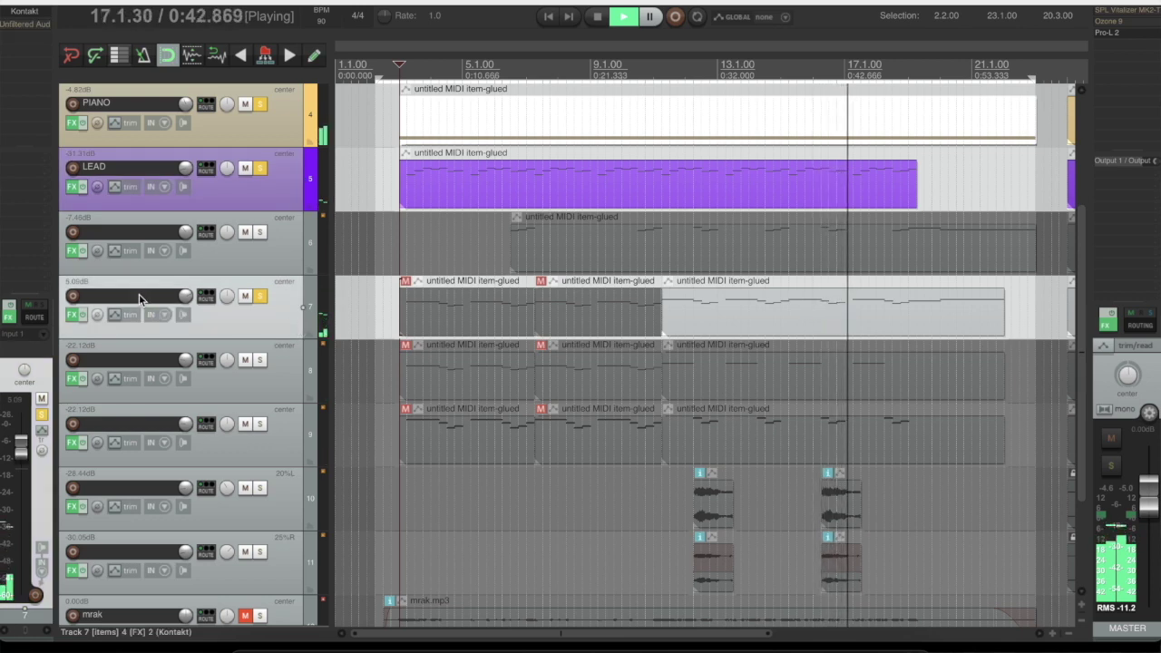
left_click(25, 10)
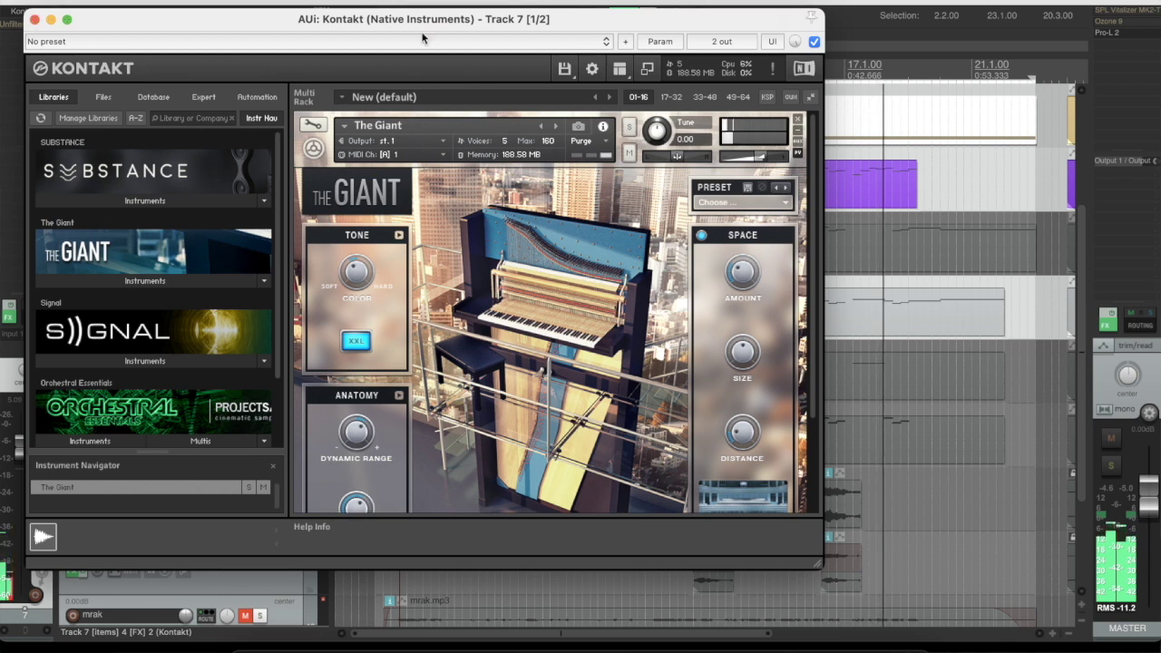
left_click(34, 19)
Step: Set track 7's volume to 5.65 dB while playing from measure 11, and name the track PIANO
mouse_move(20, 445)
left_mouse_down()
mouse_move(20, 408)
mouse_move(20, 435)
left_mouse_up()
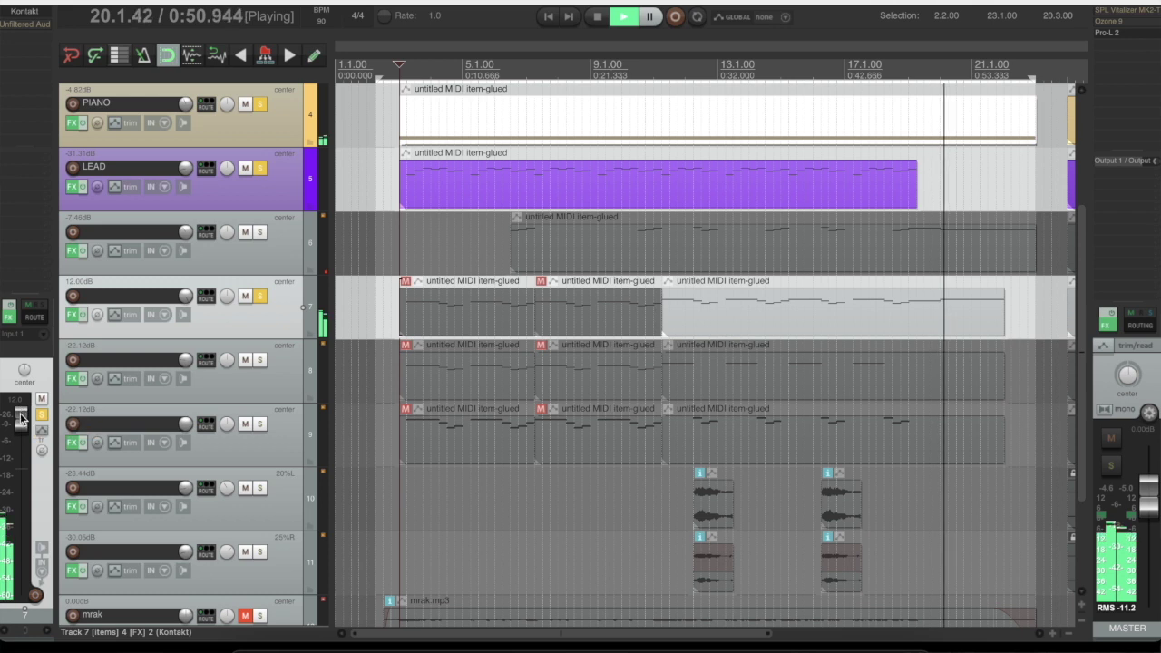
left_click(662, 73)
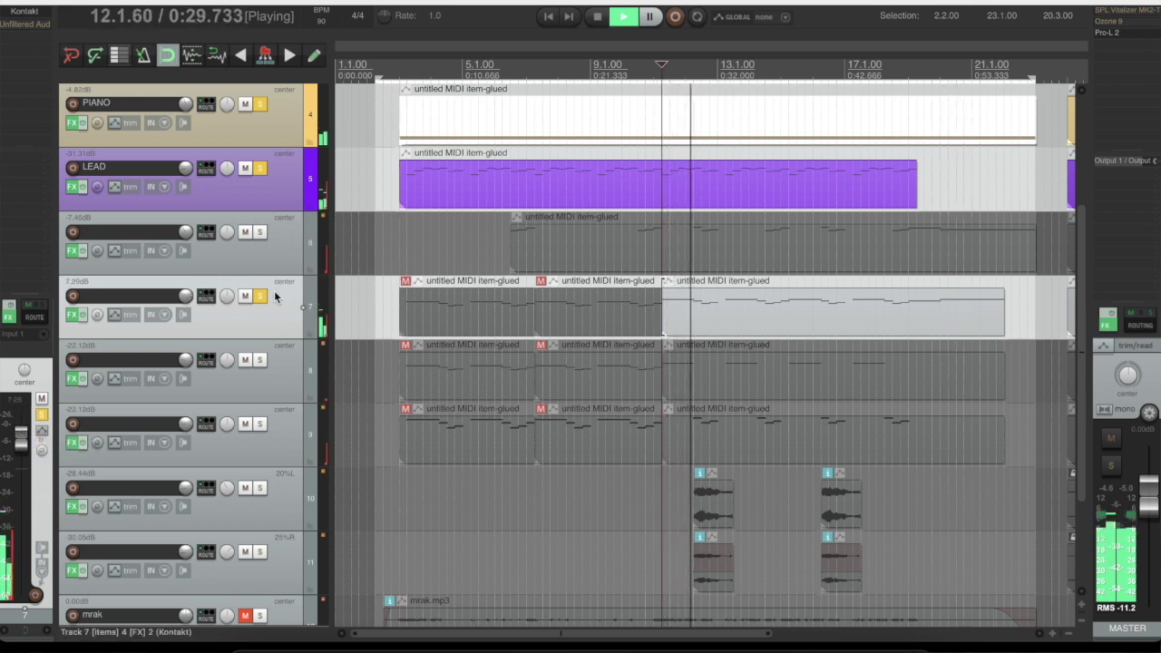
left_click_drag(20, 436, 20, 444)
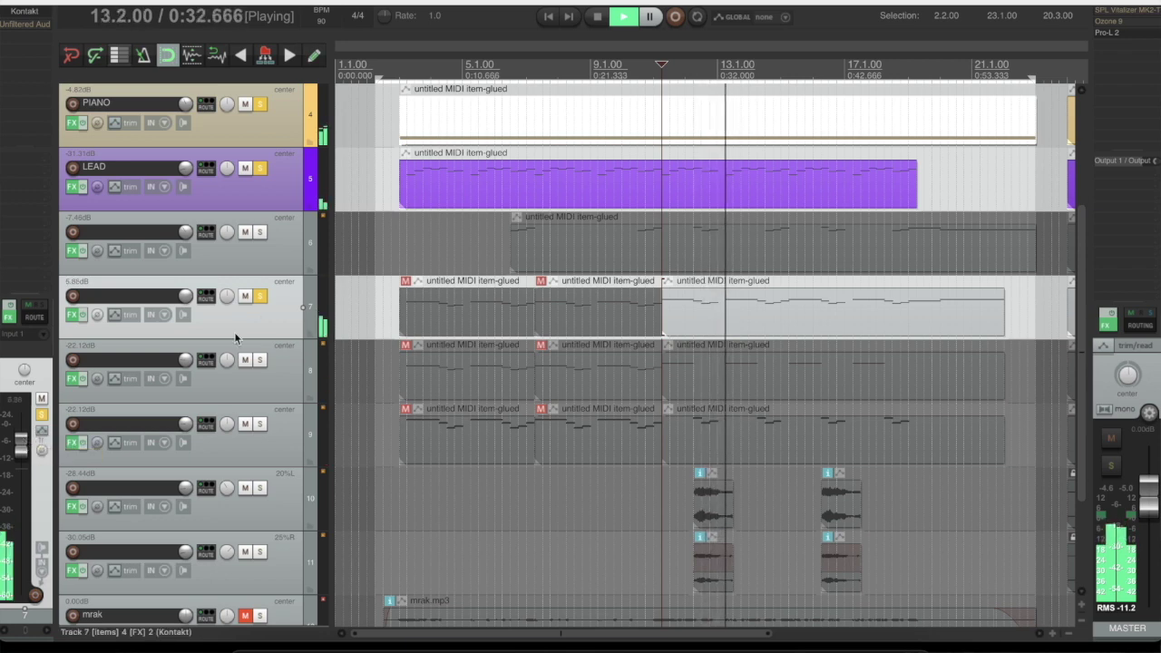
double_click(125, 298)
type("PIANO")
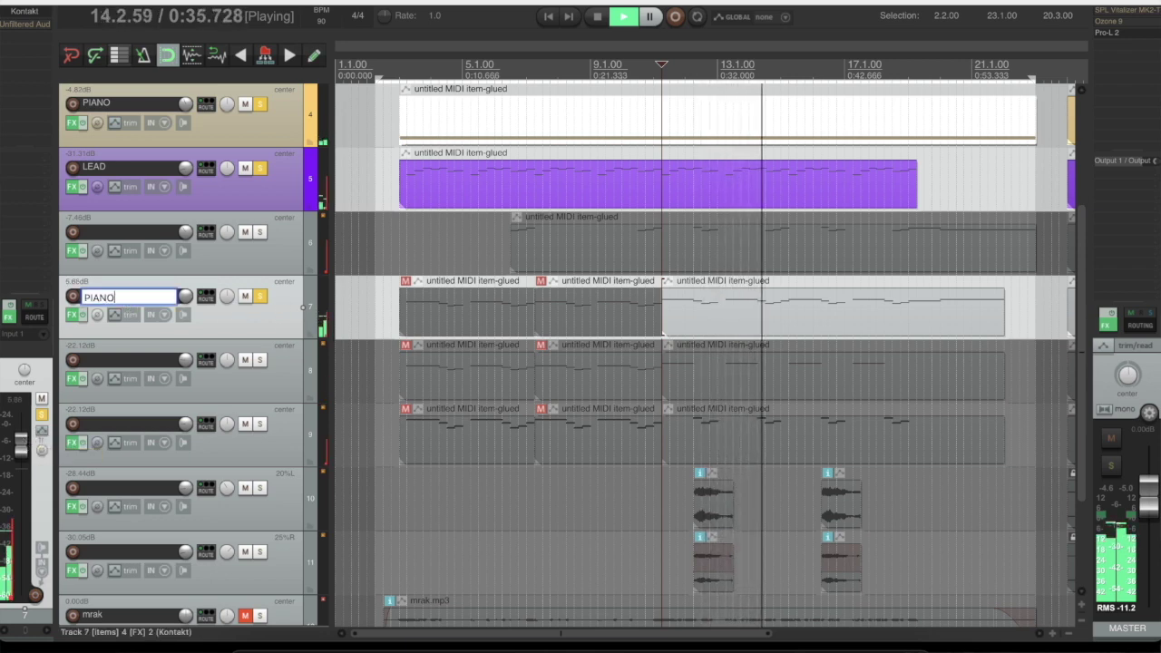
key("Return")
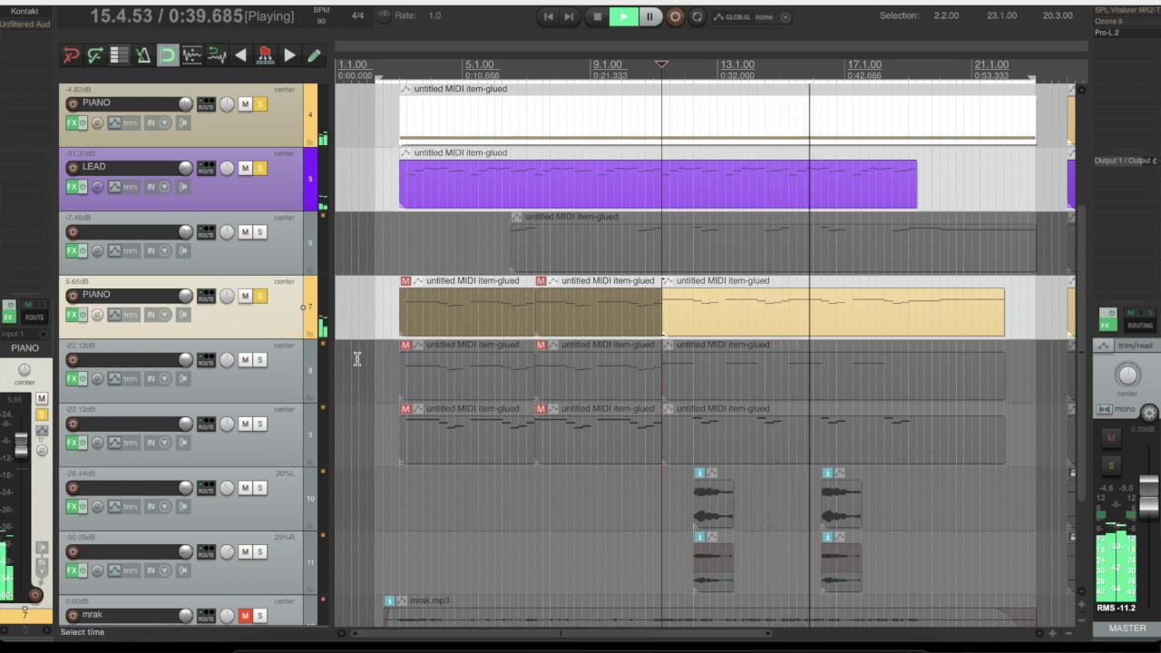
Step: Solo track 9 and raise its volume while playing from position 12.2.00
left_click(284, 436)
left_click(261, 426)
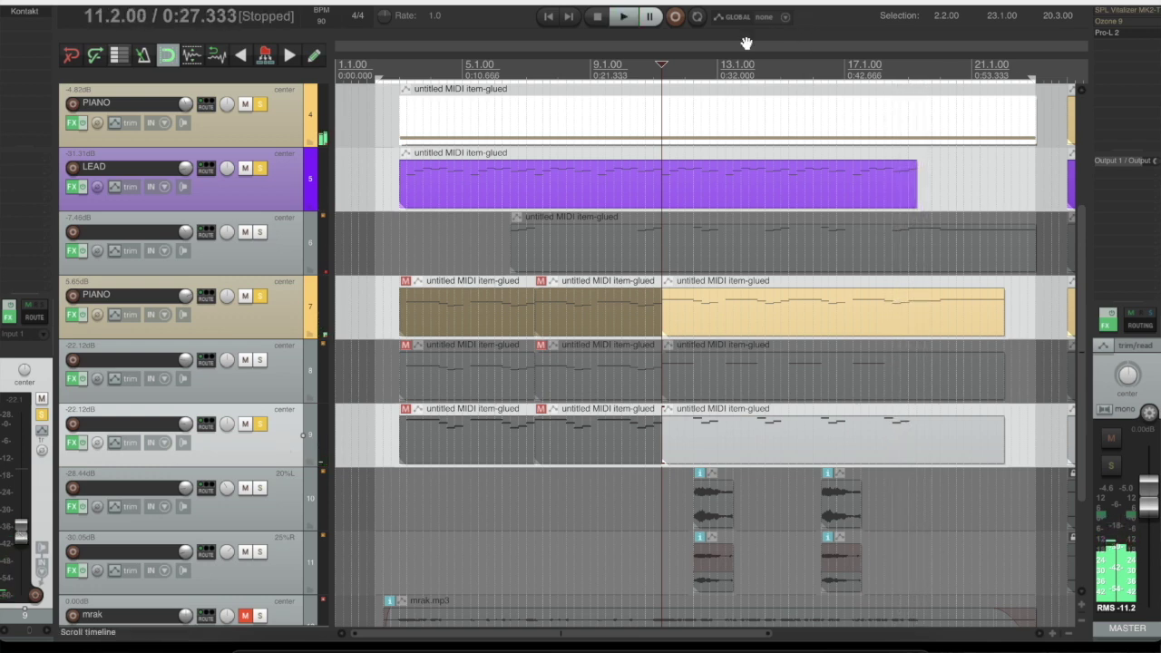
left_click(690, 75)
key("space")
left_click_drag(20, 526, 22, 481)
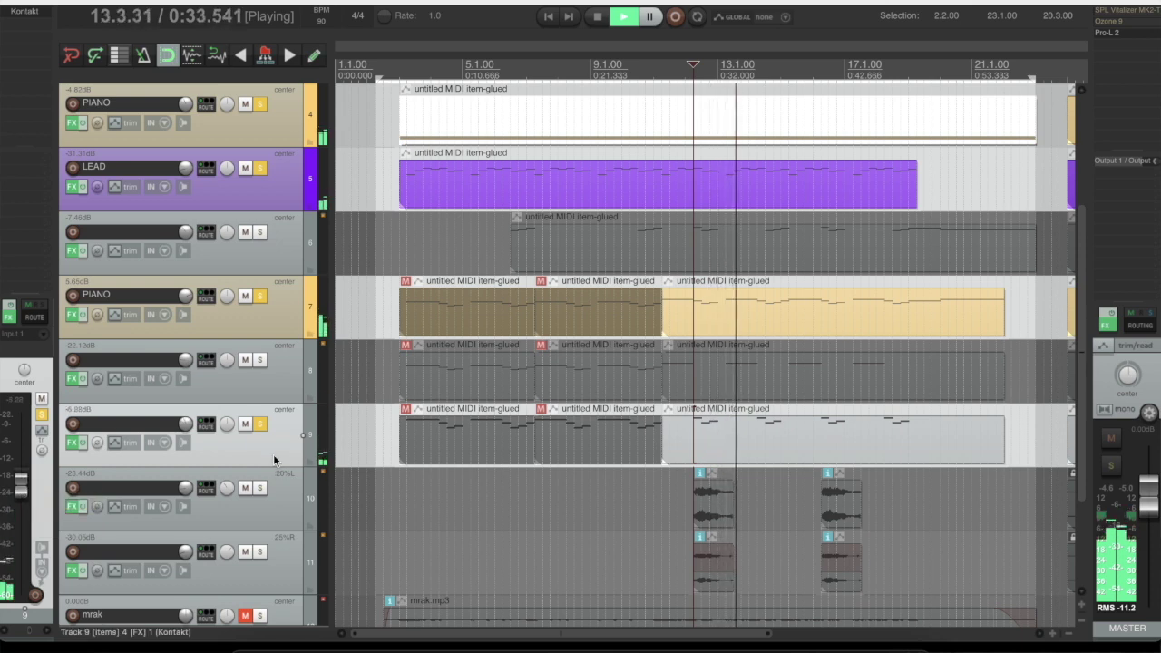
Step: Check the Kontakt instrument on track 9, then lower that track's volume to about -18 dB
left_click(17, 13)
left_click(188, 43)
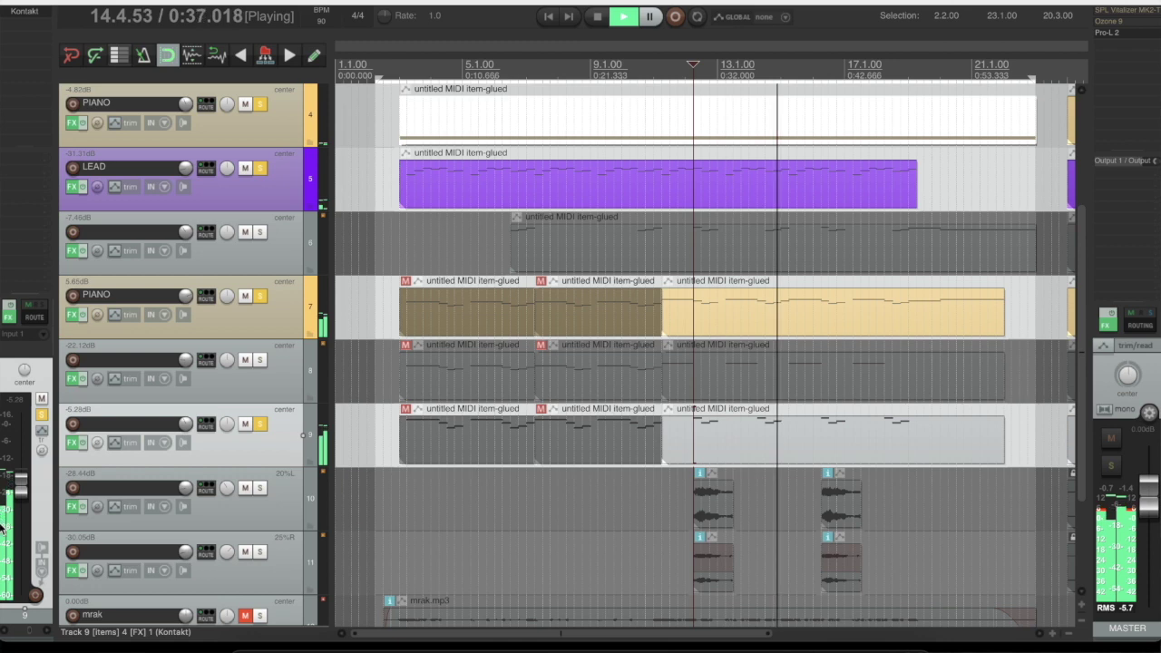
left_click_drag(20, 488, 20, 522)
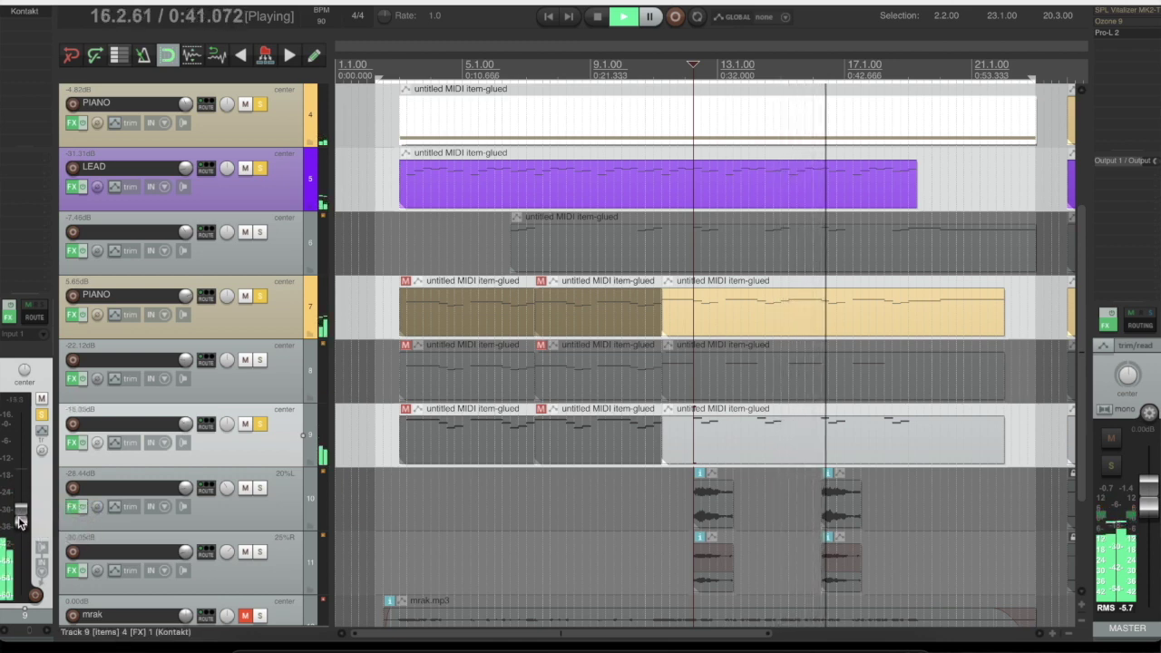
left_click_drag(20, 522, 20, 533)
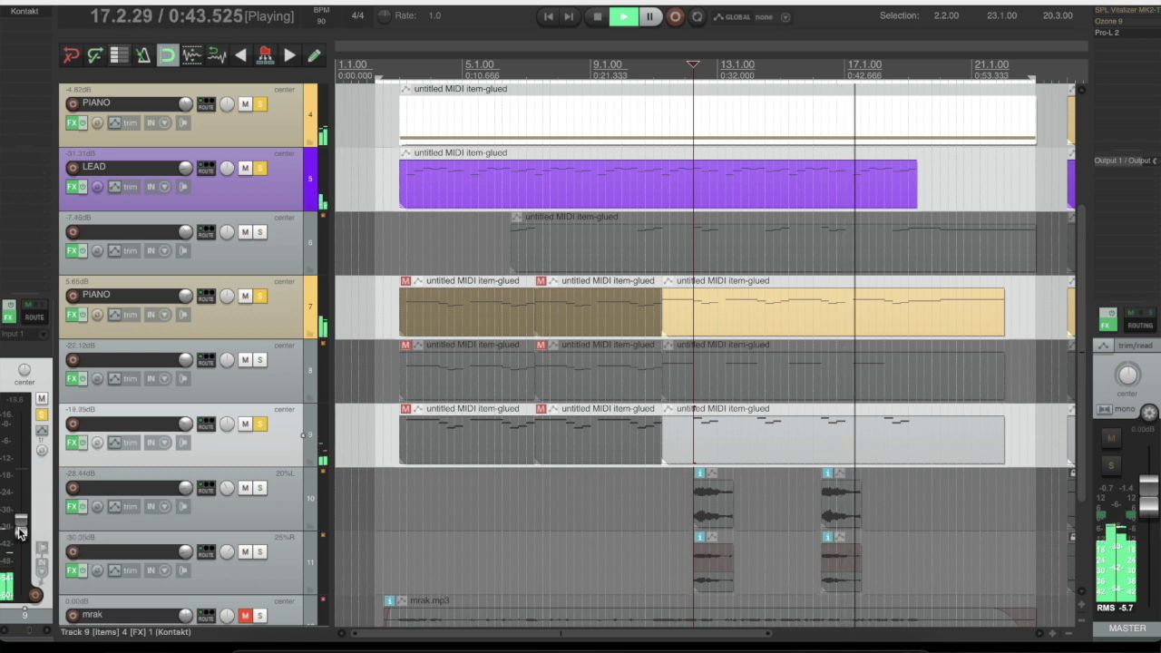
Step: Solo track 8 and play from measure 11, setting track 8's volume to -25.25 dB and track 9's to -21.88 dB
left_click(302, 383)
key("space")
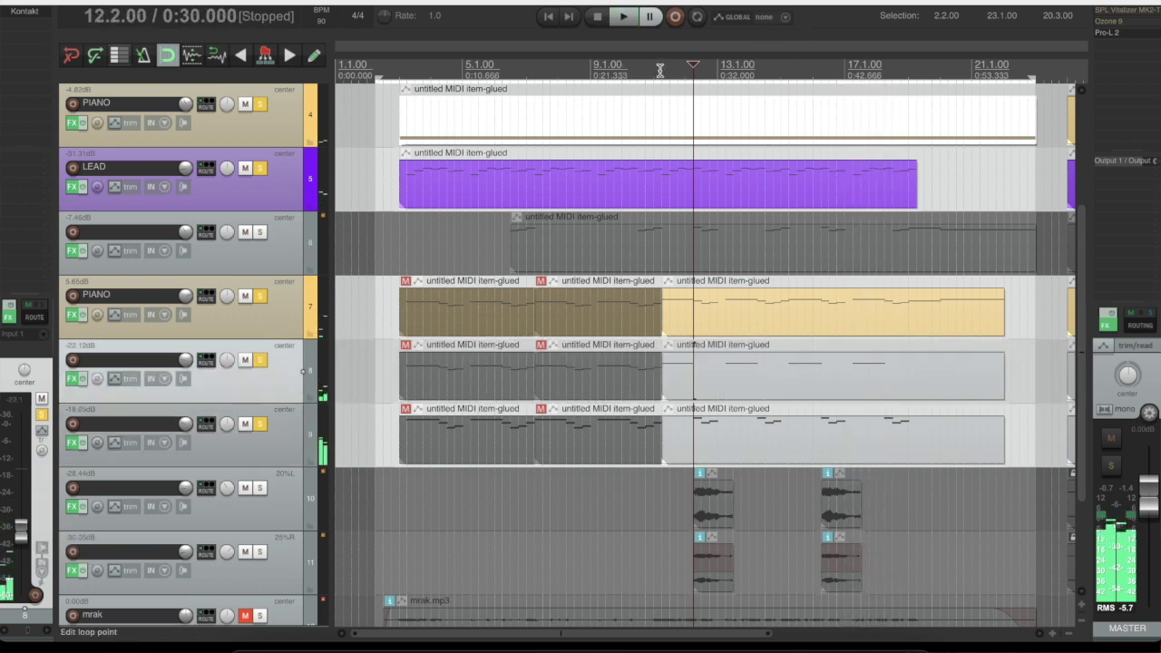
key("space")
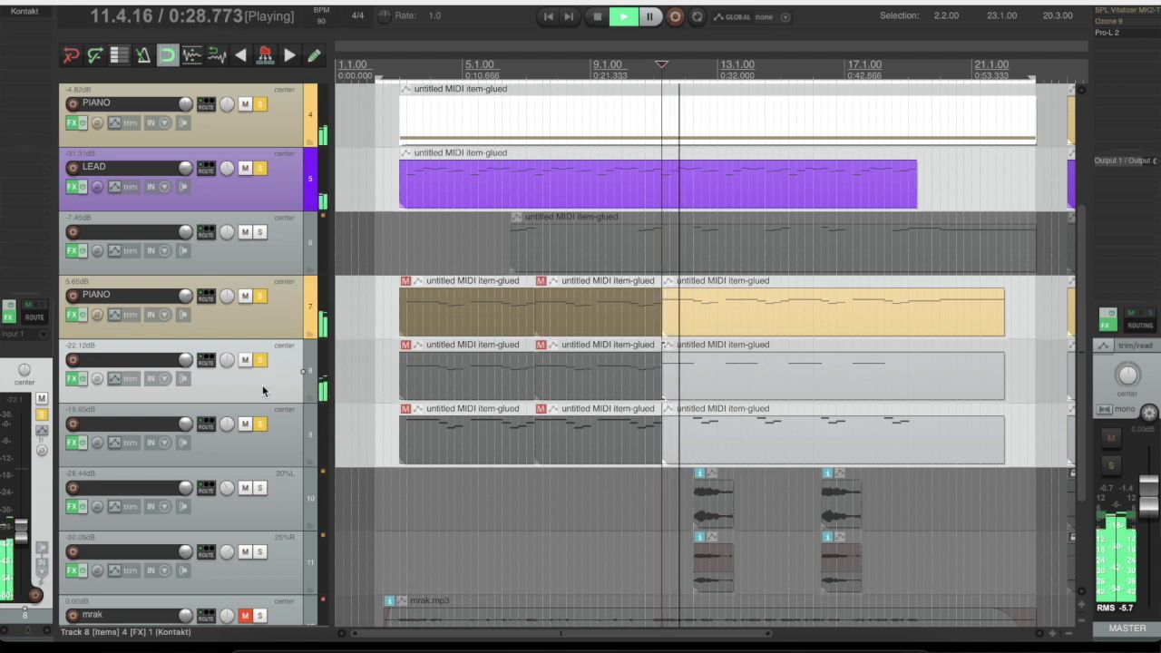
mouse_move(20, 541)
left_mouse_down()
mouse_move(20, 552)
mouse_move(20, 534)
left_mouse_up()
left_click(272, 438)
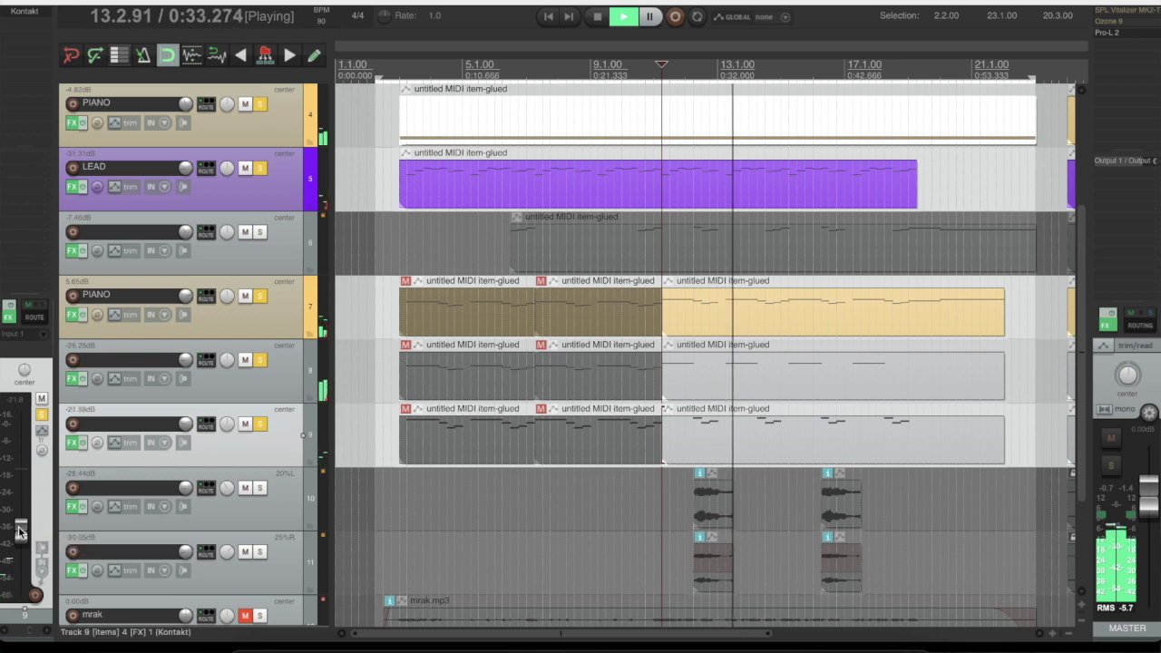
Step: Solo track 6, set its volume to -6.25 dB during playback, and name the track PIANO
left_click(260, 233)
left_click(286, 249)
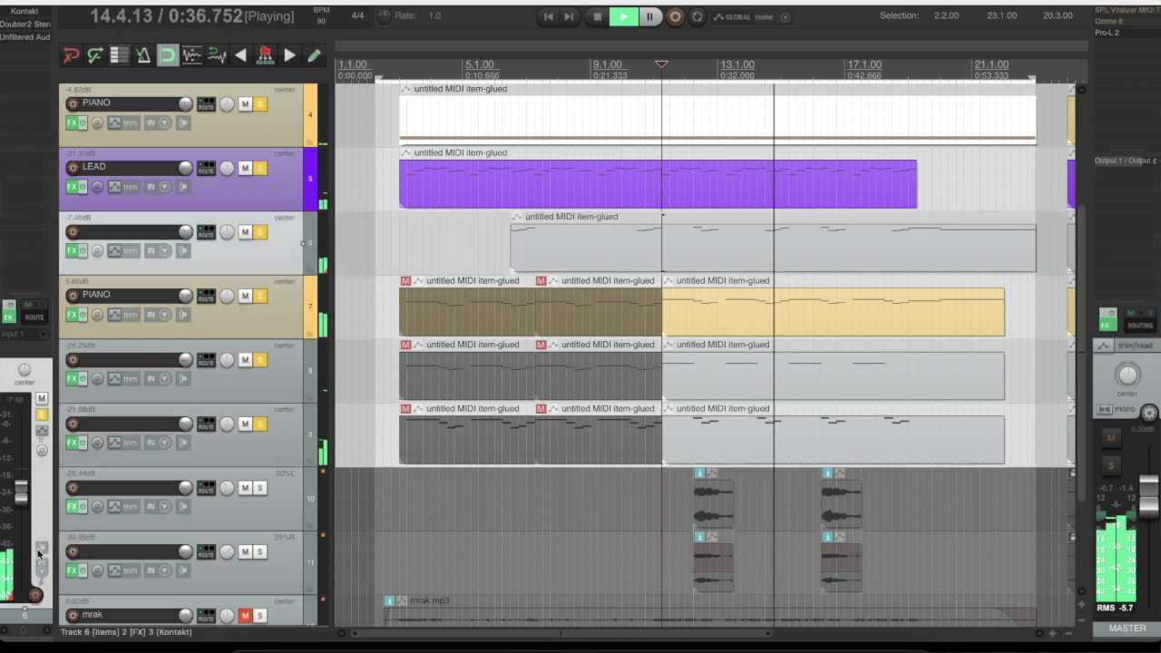
left_click_drag(20, 493, 20, 490)
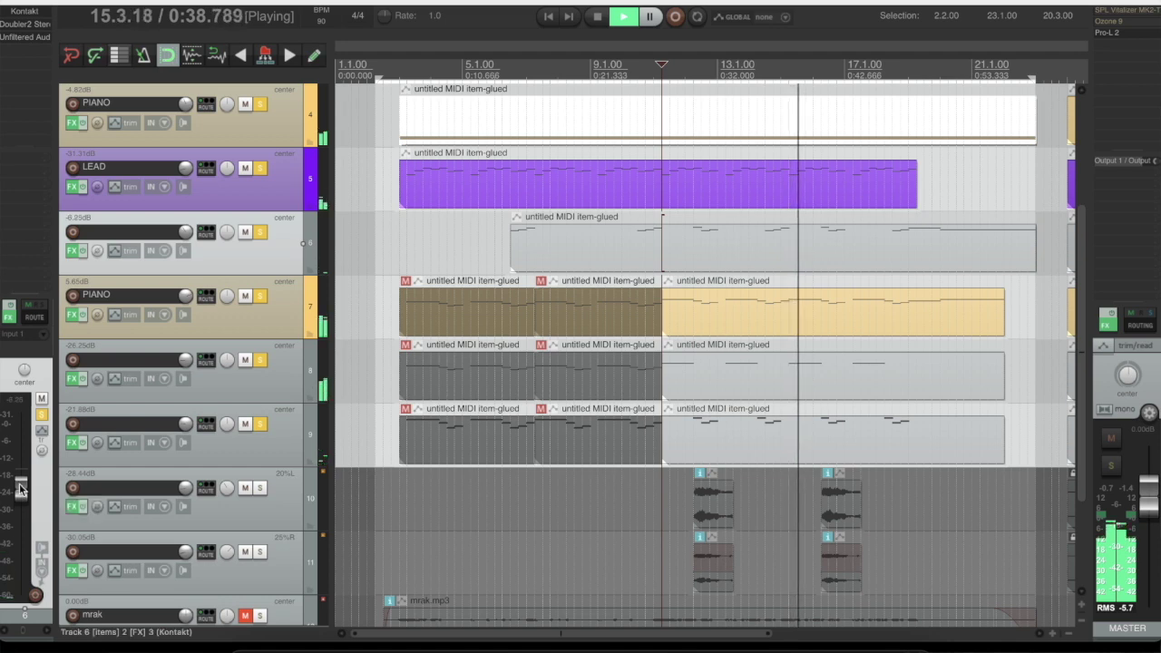
double_click(142, 228)
type("PIANO")
key("Return")
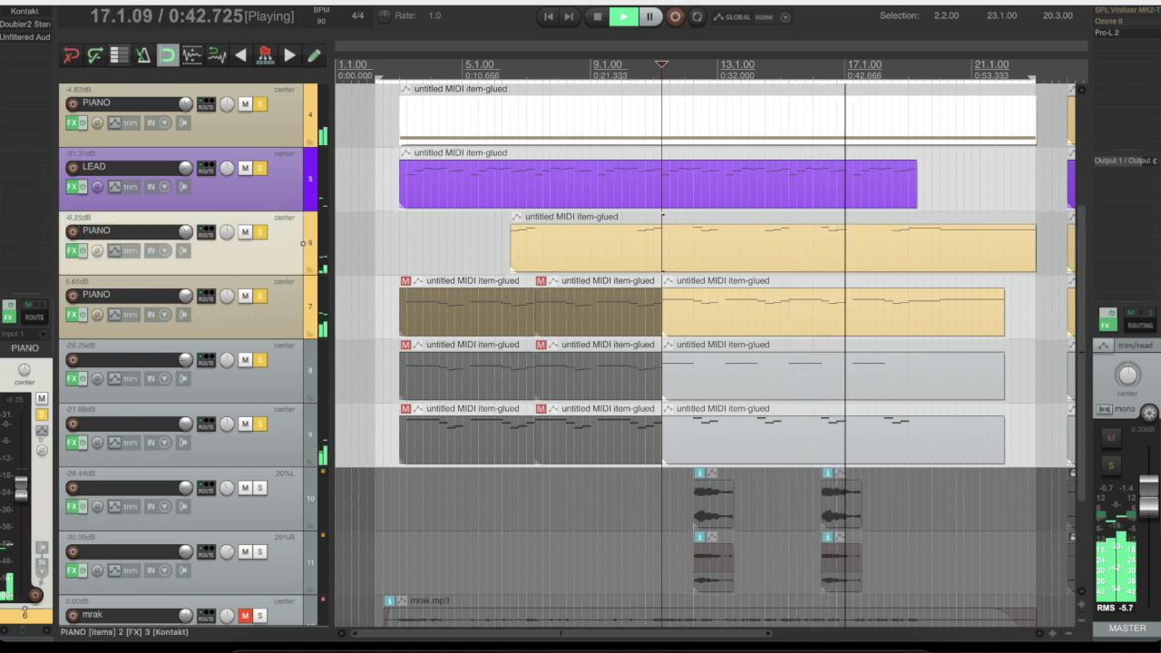
Step: Name tracks 8 and 9 LEAD
left_click(122, 367)
double_click(123, 359)
type("LEAD")
key("Tab")
type("LEAD")
key("Return")
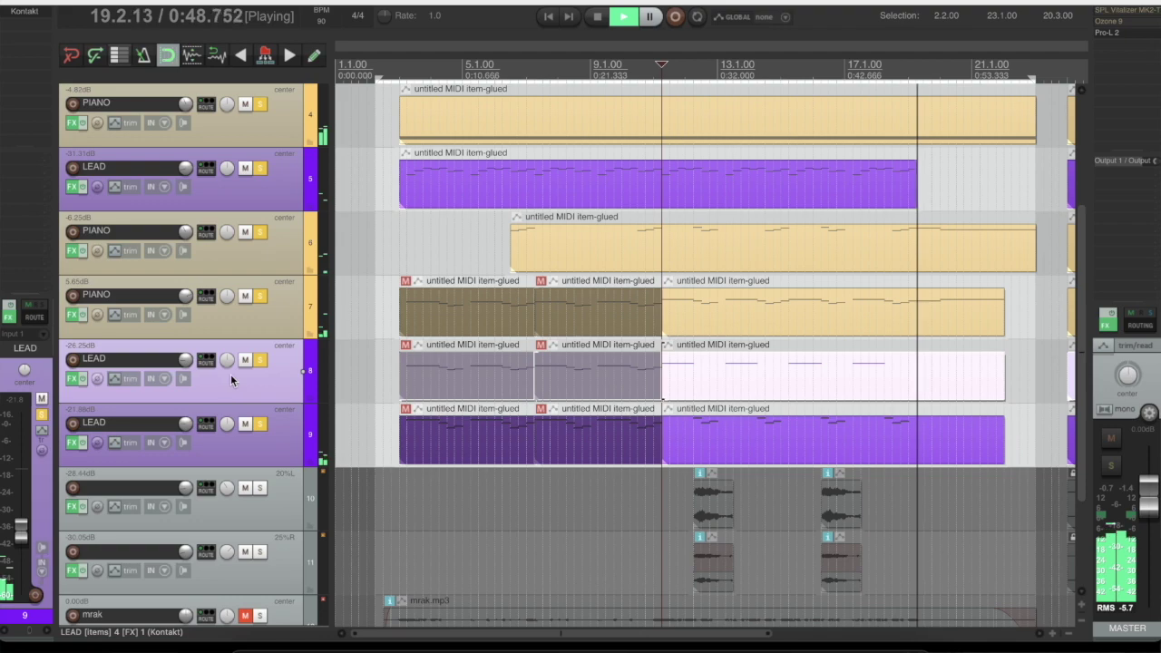
Step: Solo track 10 along with the piano and lead tracks and raise its volume to -23.68 dB while playing from 11.4.00
scroll(285, 390, "up", 5)
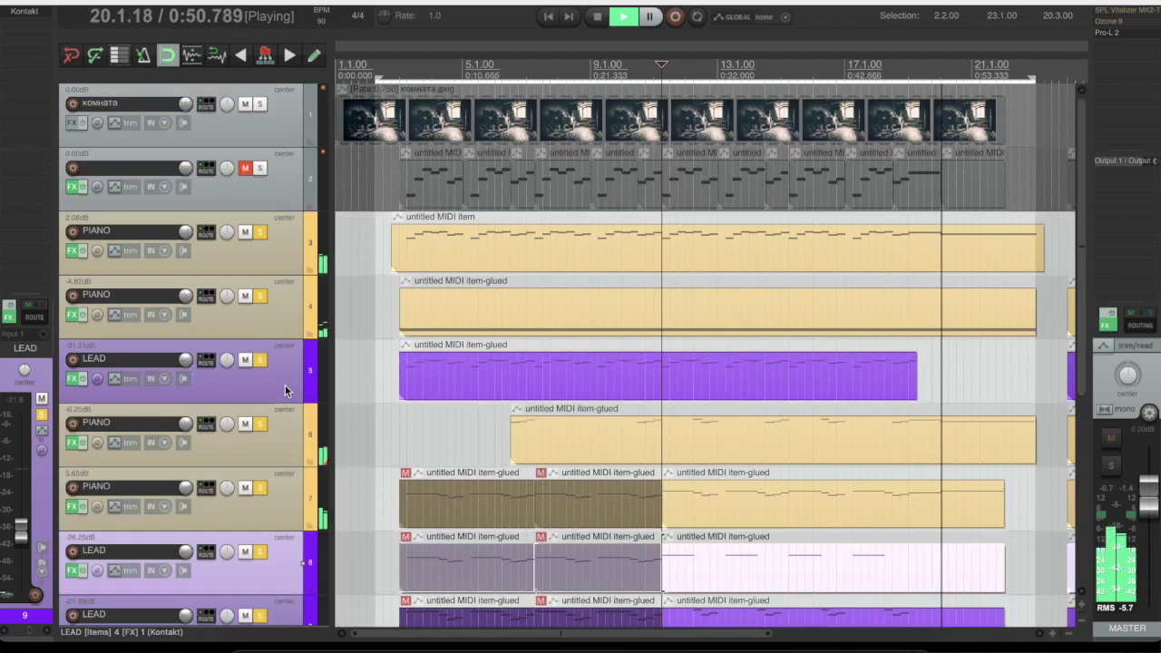
scroll(285, 390, "down", 10)
key("space")
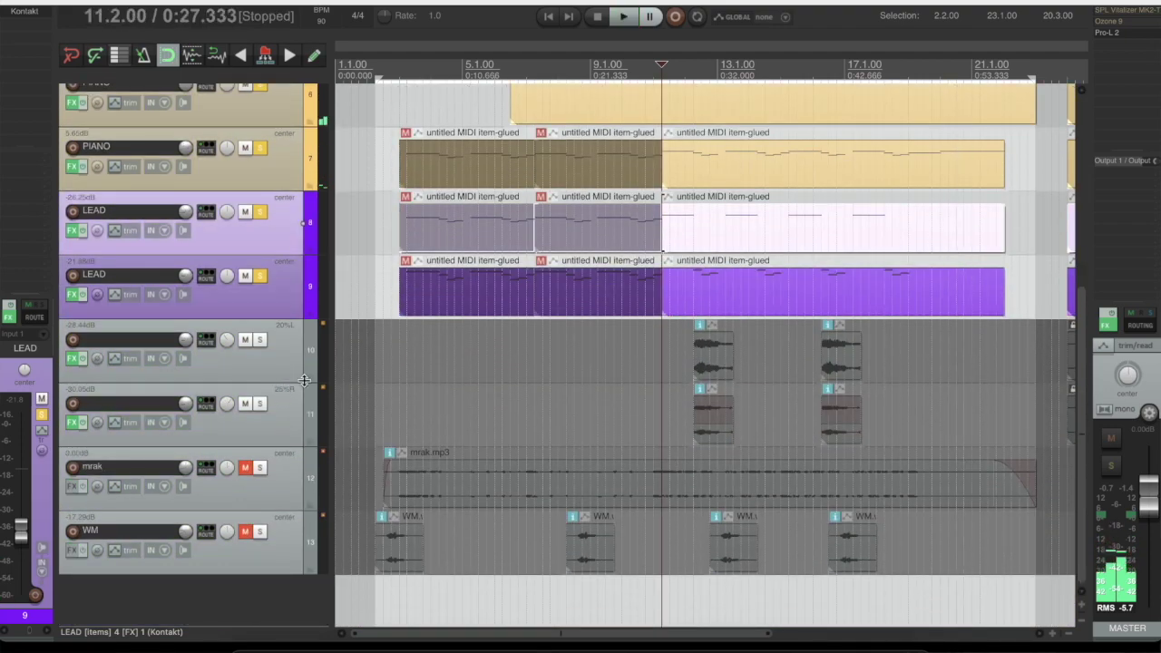
left_click(261, 374)
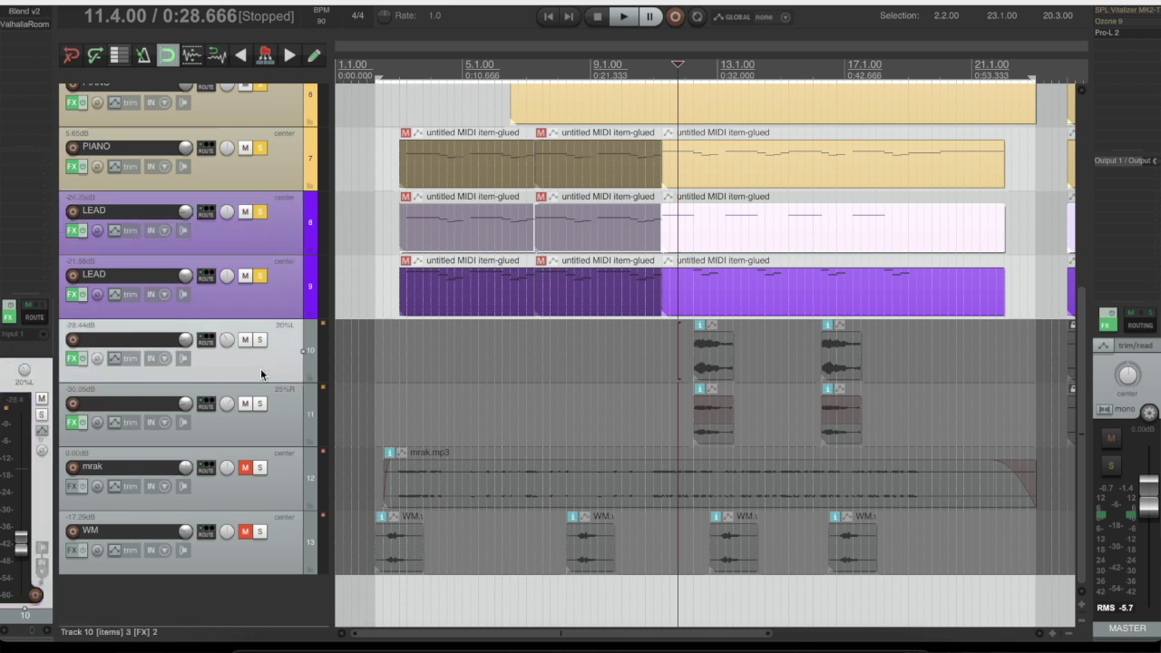
left_click(260, 340)
key("space")
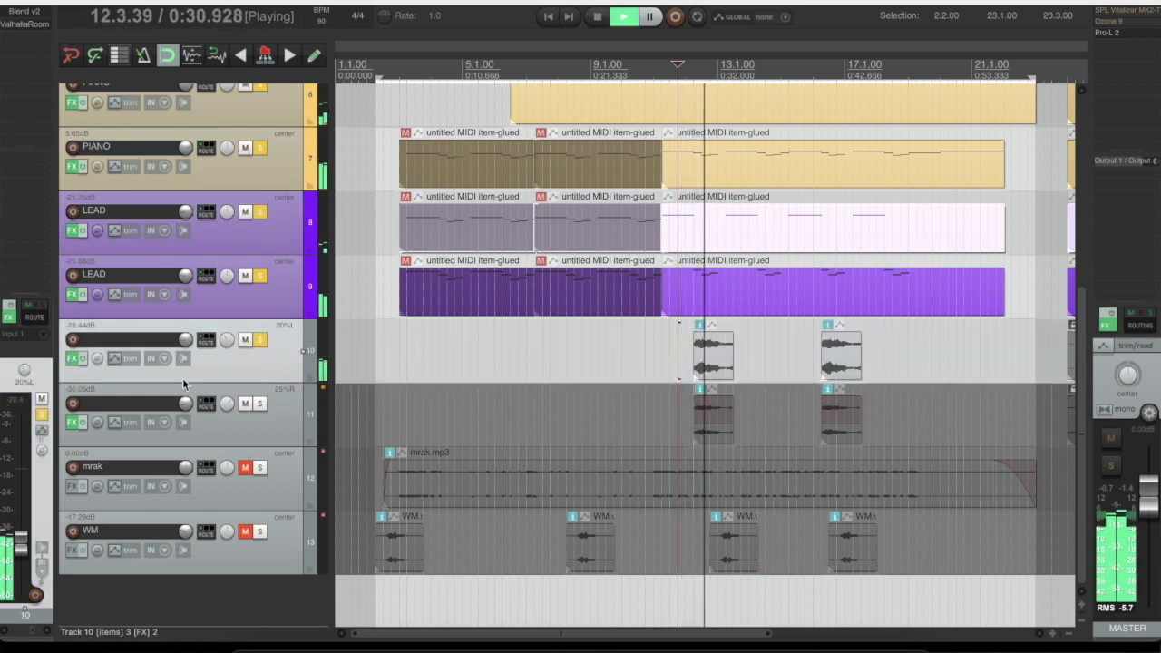
left_click_drag(18, 543, 15, 536)
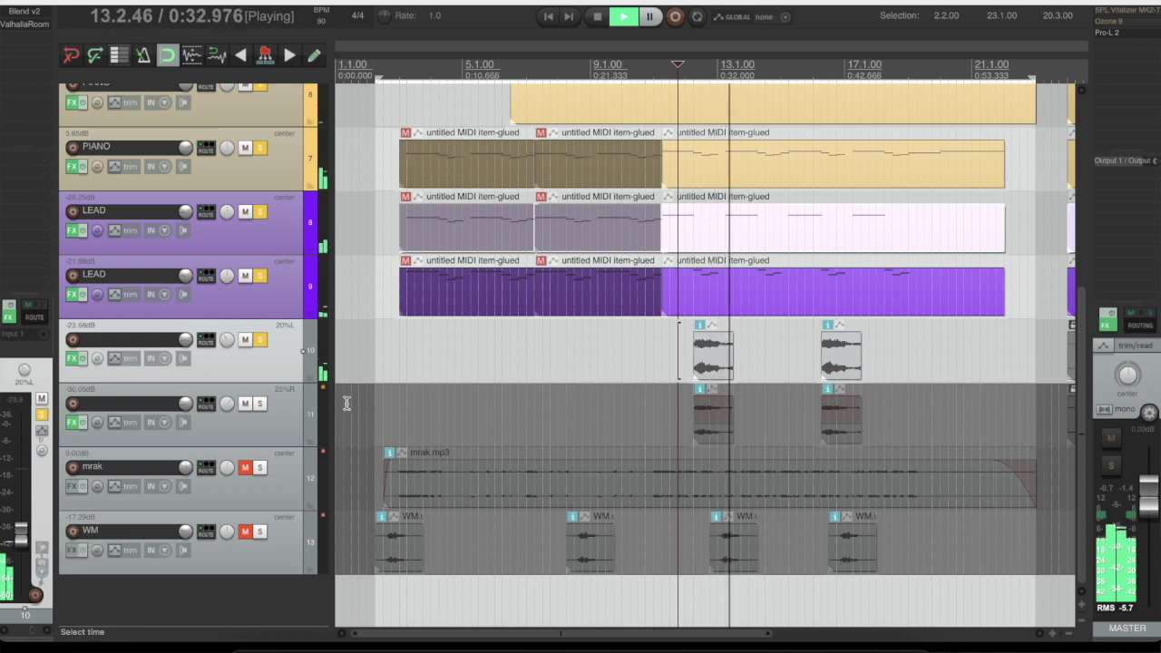
Step: Mute track 11 and play track 10 on its own from 11.4.00, ending with its solo turned off
left_click(245, 402)
left_click(260, 340)
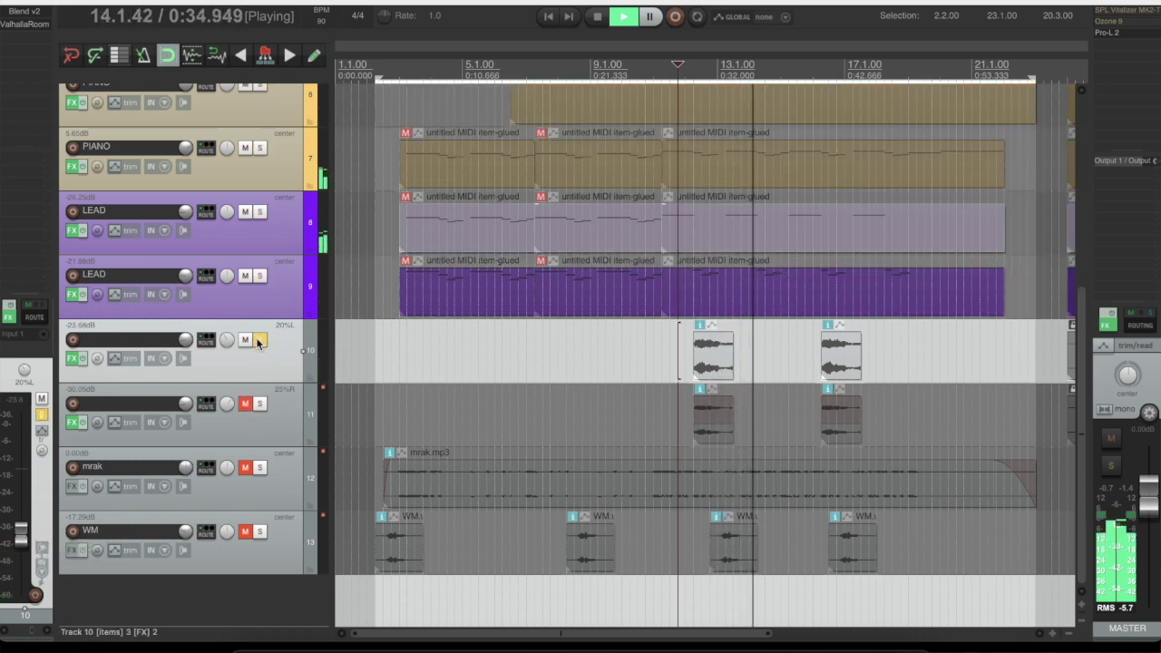
key("space")
key("space")
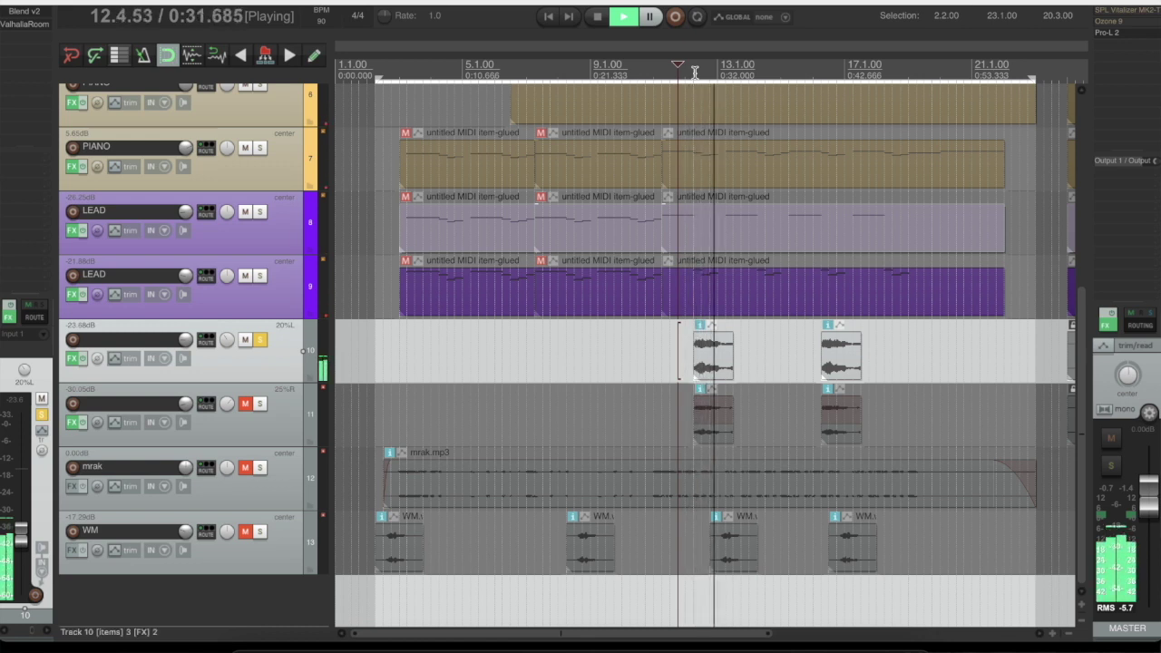
key("space")
left_click(260, 341)
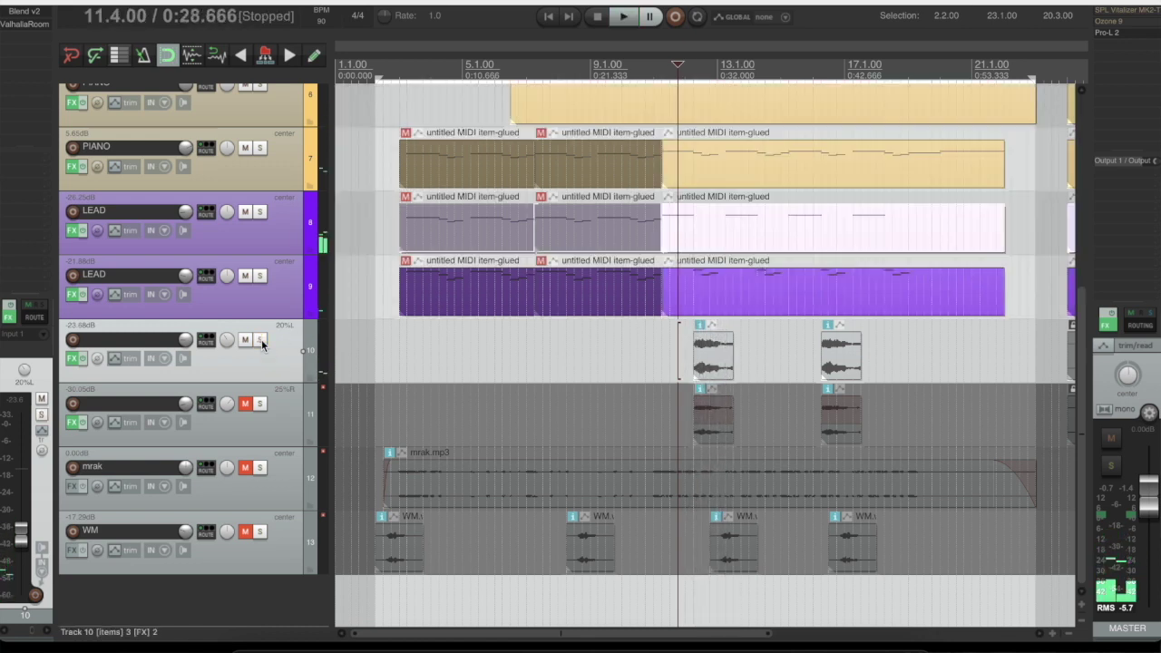
Step: Solo track 10, unlock its frozen audio item at measure 24, and play it from 24.1.00
scroll(656, 376, "down", 3)
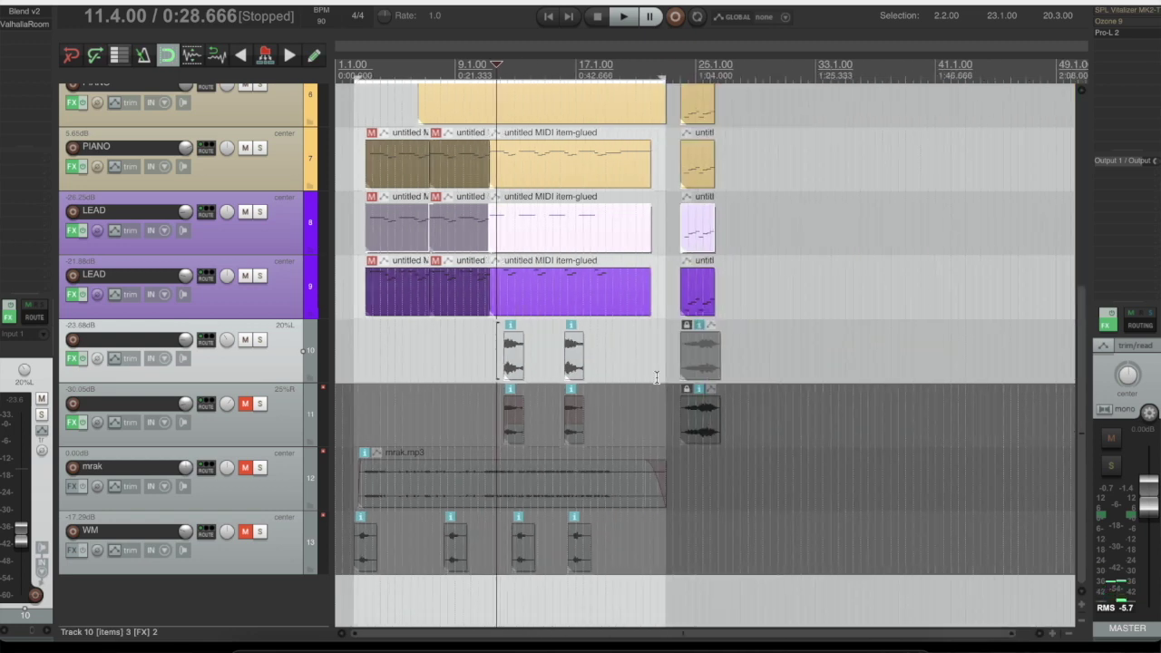
left_click(261, 340)
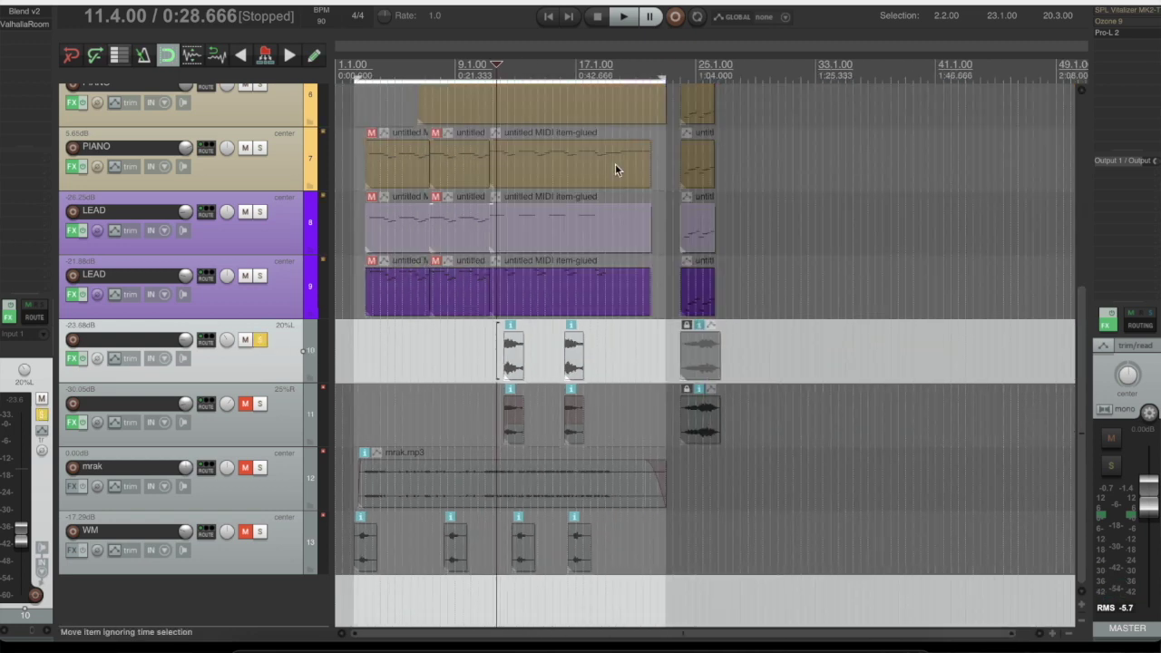
left_click(690, 363)
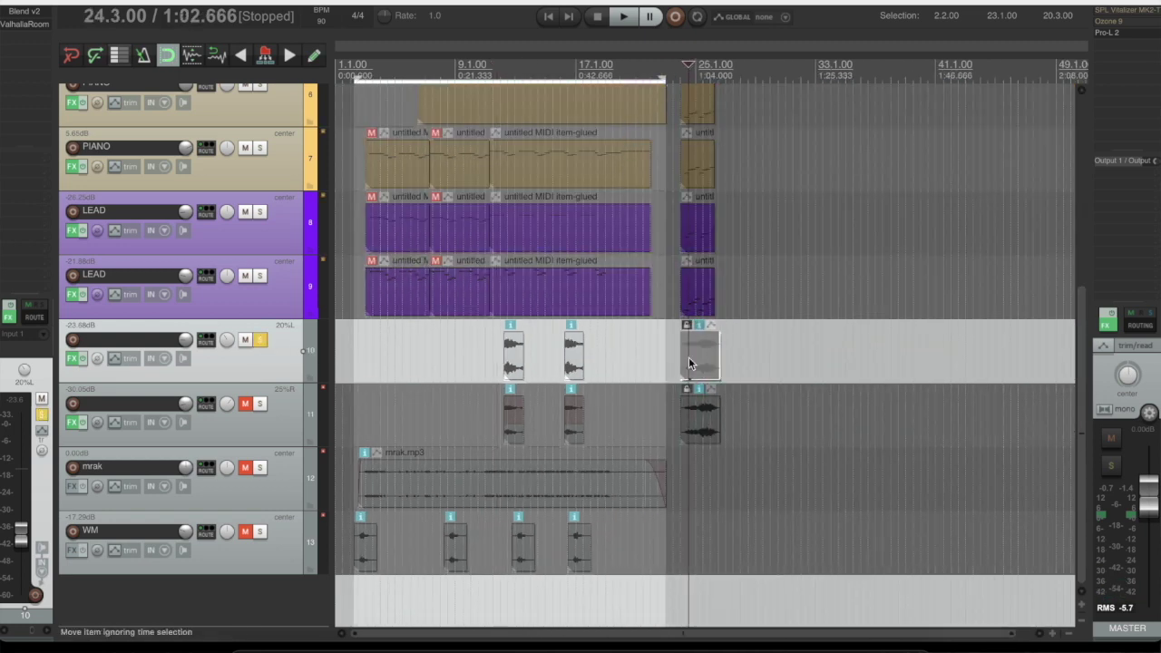
scroll(690, 363, "up", 4)
left_click(688, 326)
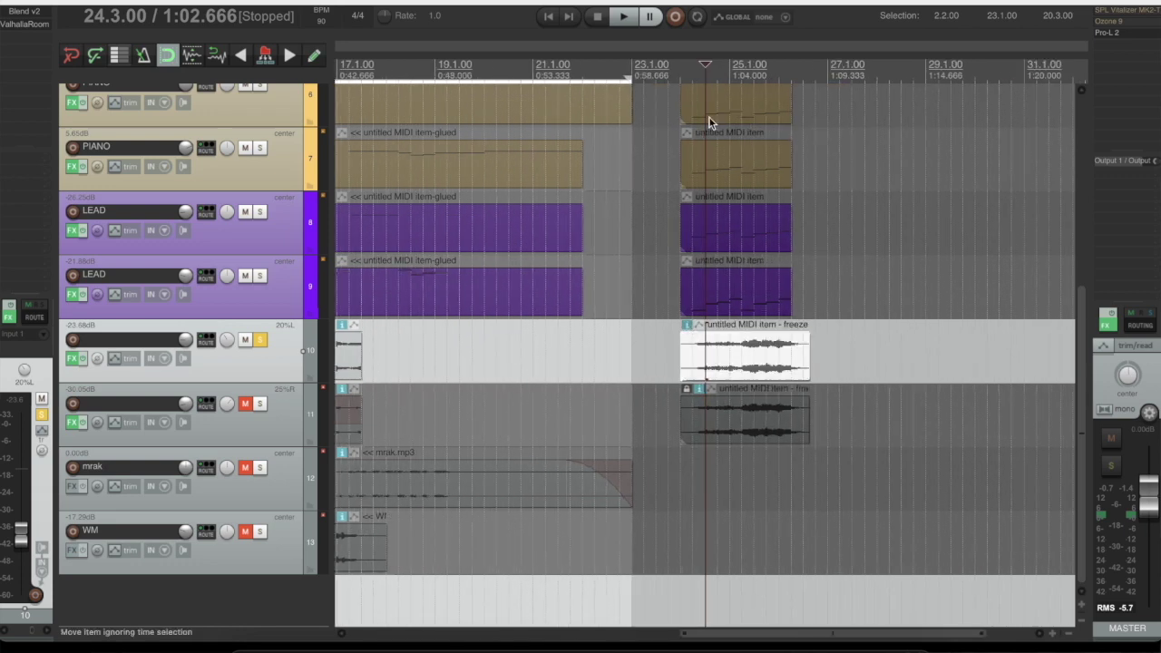
left_click(685, 72)
key("space")
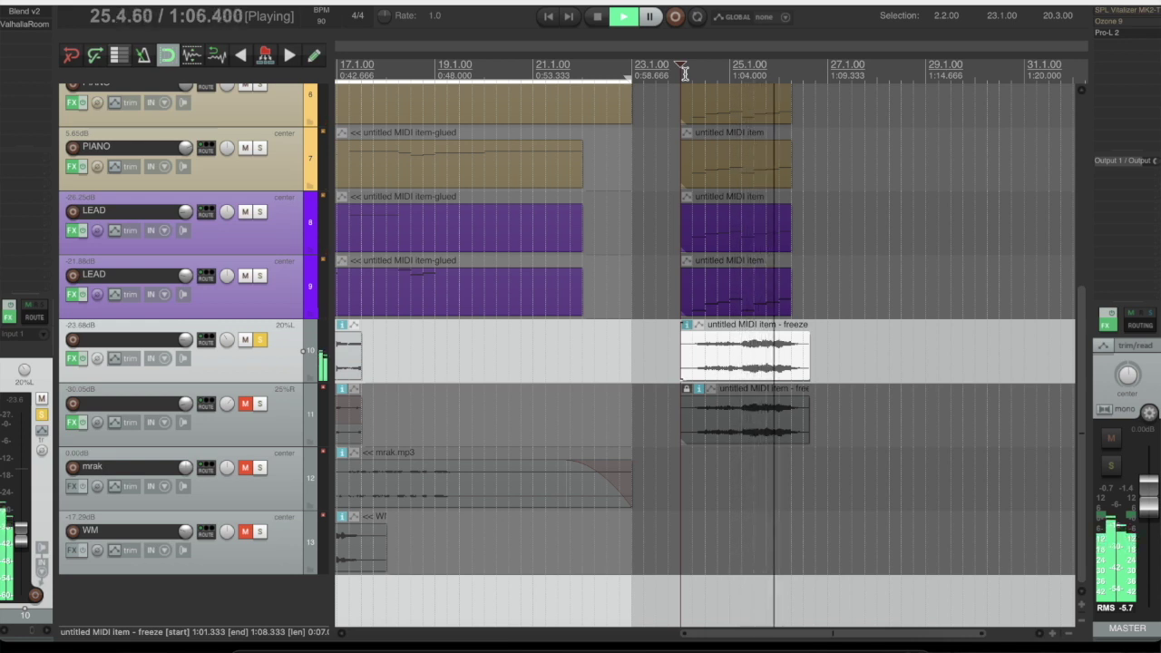
key("space")
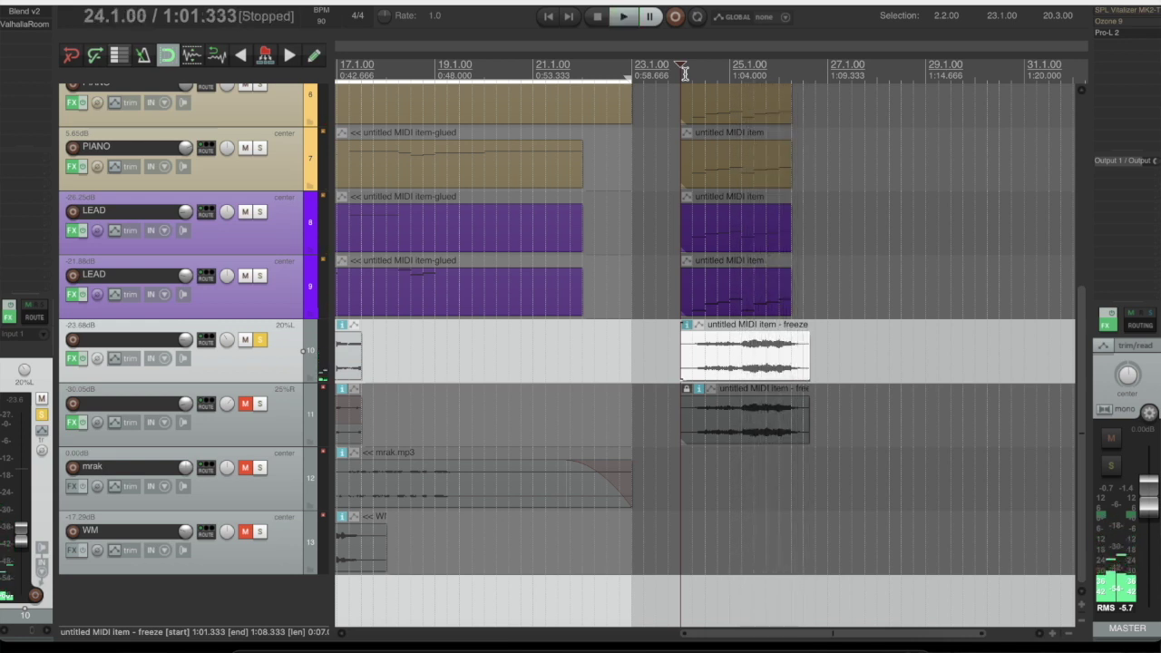
Step: Play soloed track 10 from 12.1.00 and turn off its solo
scroll(630, 442, "down", 5)
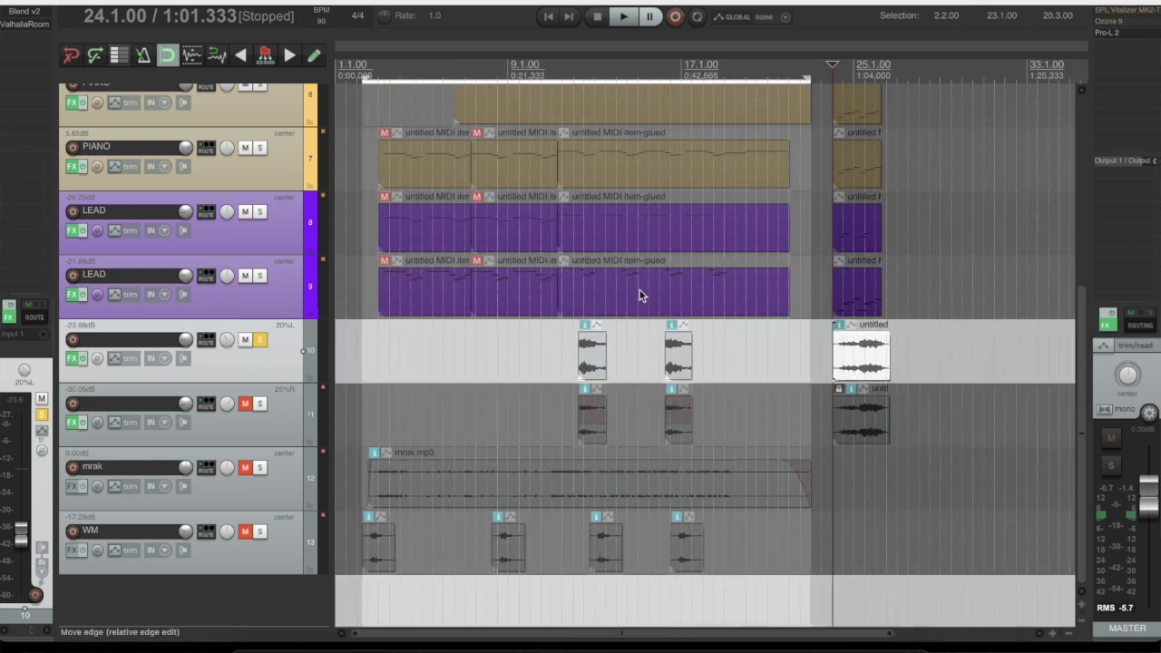
left_click(580, 76)
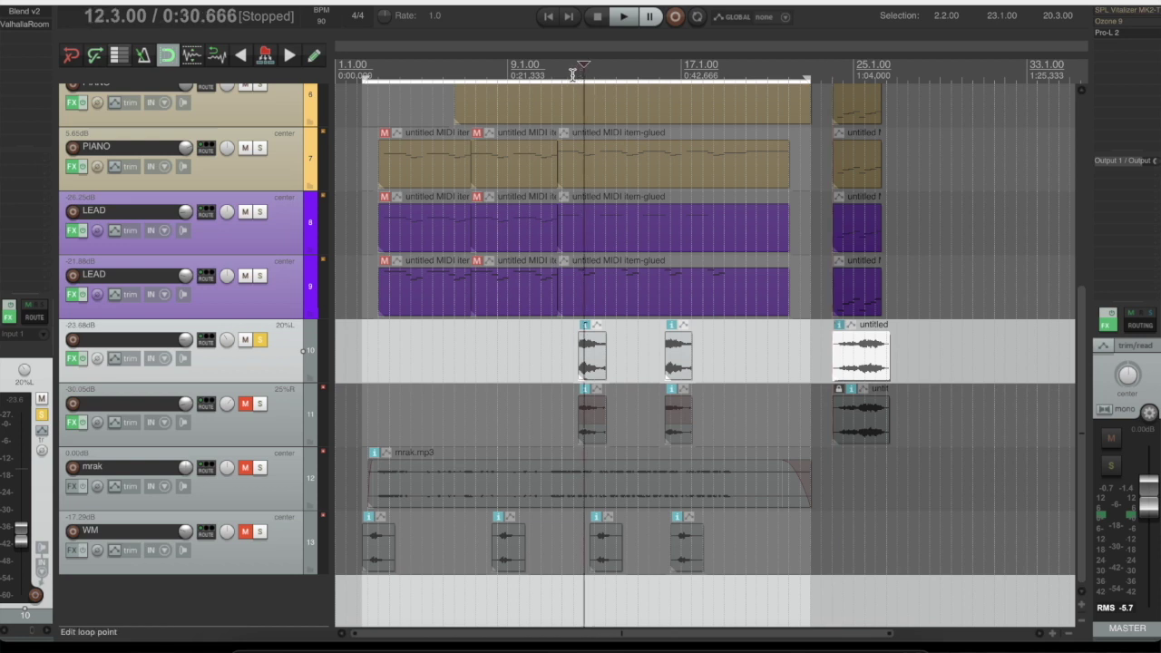
left_click(574, 75)
key("space")
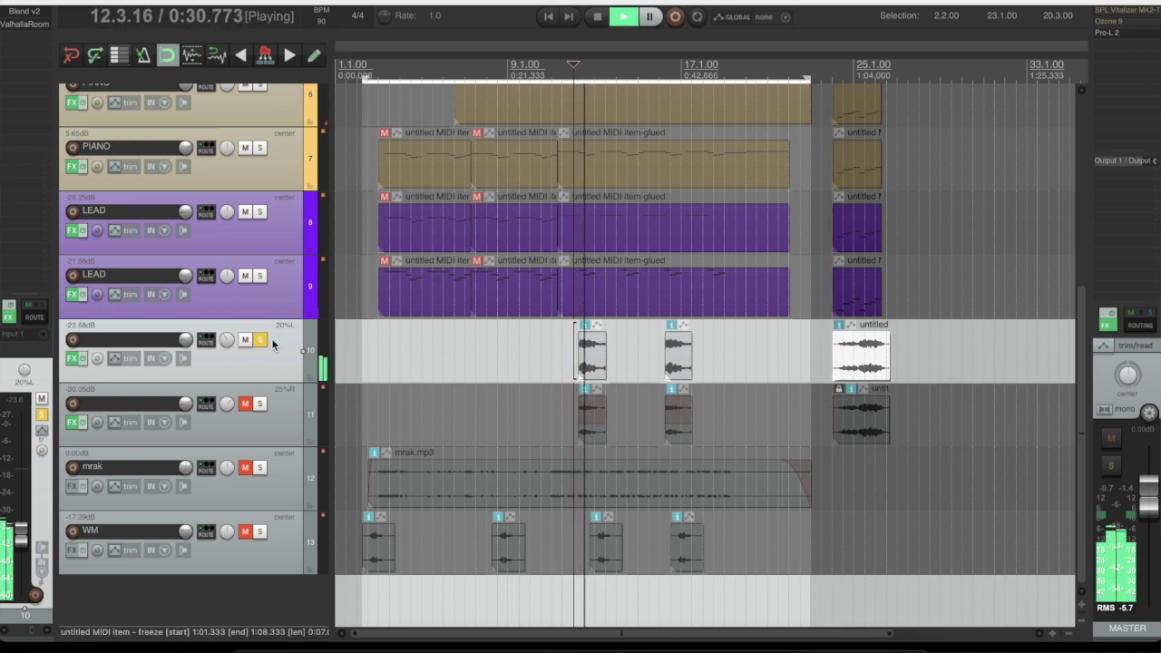
left_click(262, 339)
key("space")
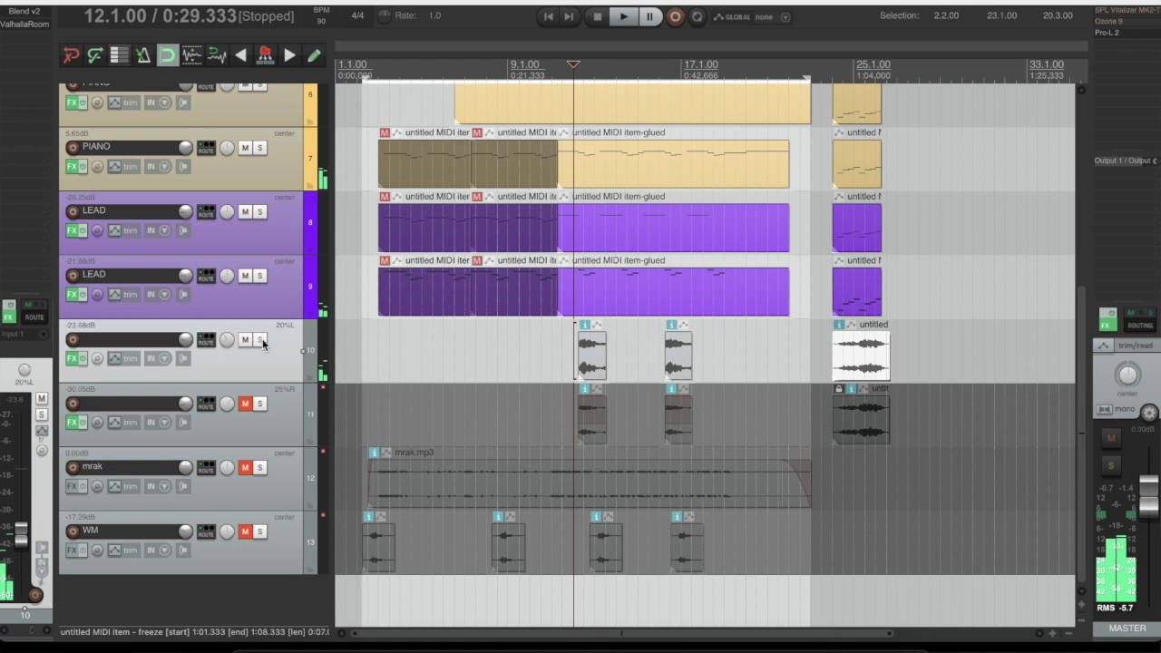
Step: Set track 10's volume to -18.20 dB while playing it with the other tracks from 12.1.00
key("space")
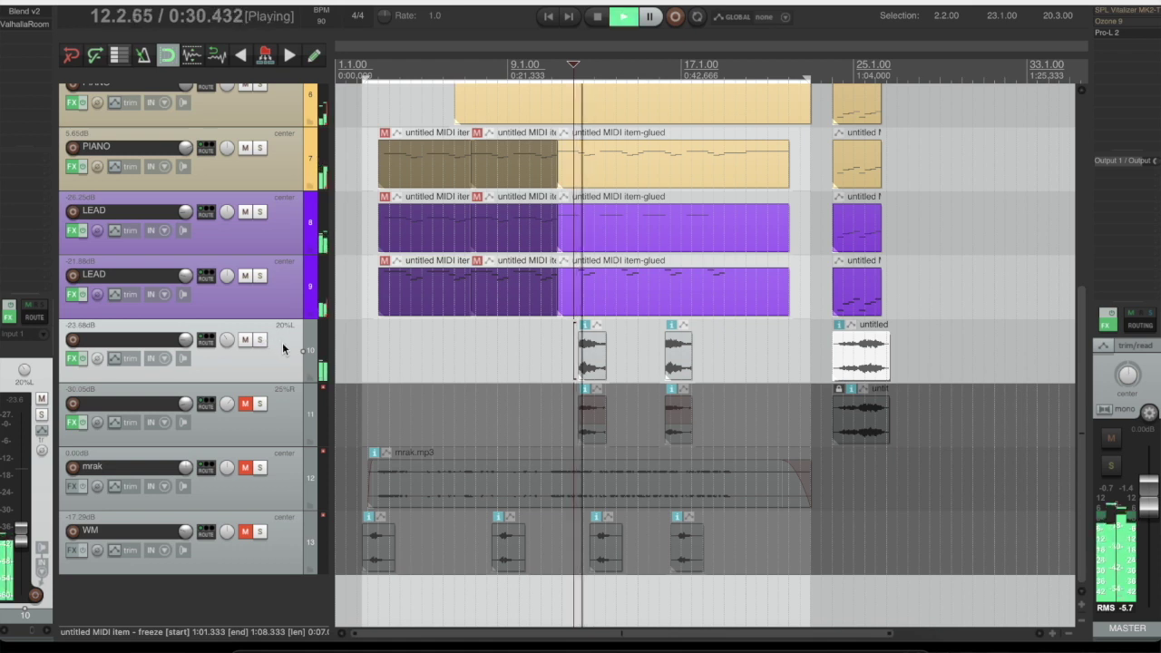
mouse_move(20, 532)
left_mouse_down()
mouse_move(20, 510)
mouse_move(18, 531)
mouse_move(21, 522)
left_mouse_up()
key("space")
key("space")
Step: Show track 10's Blend v2 plug-in beside the track list and play the track soloed
left_click(25, 11)
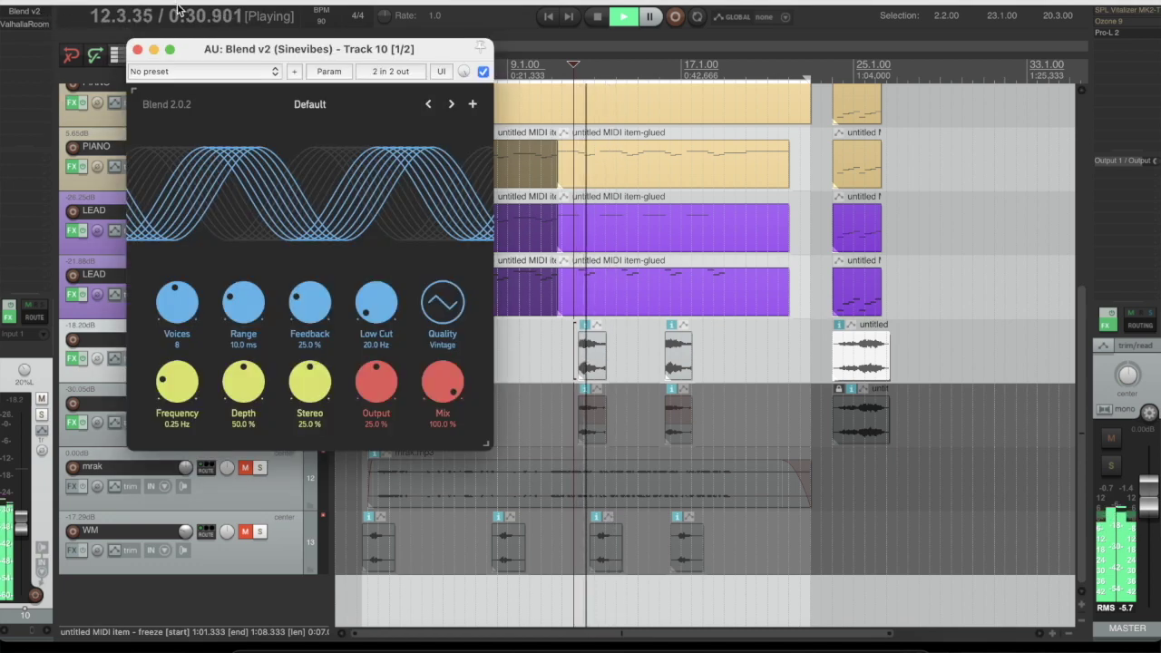
left_click_drag(216, 51, 787, 62)
key("space")
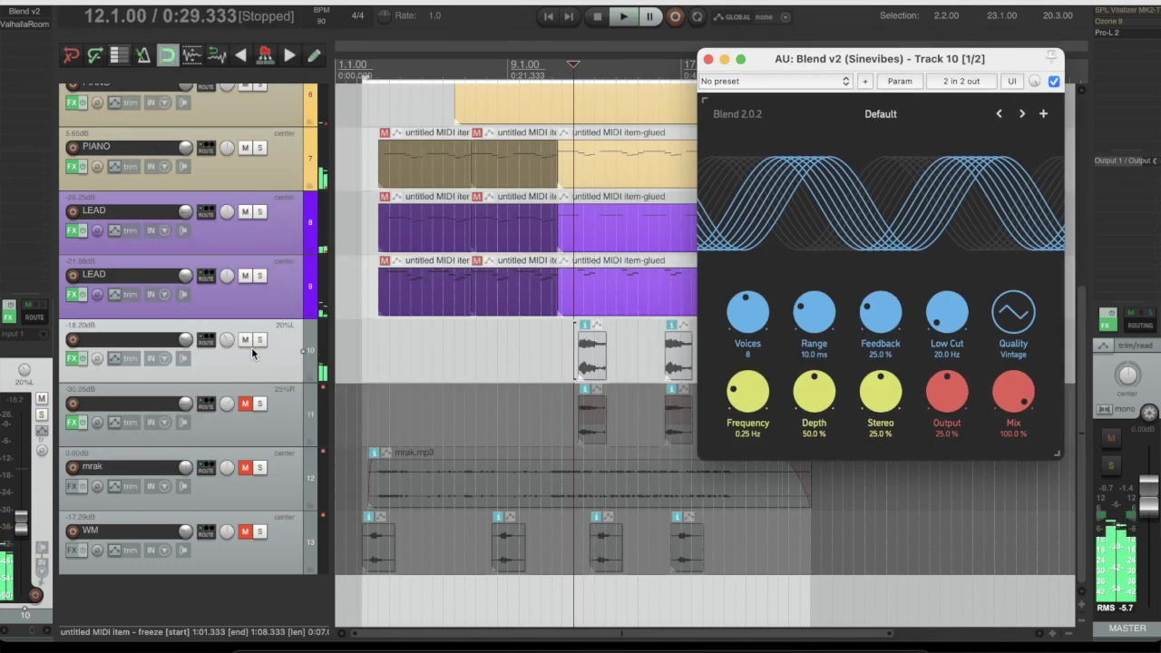
left_click(260, 340)
key("space")
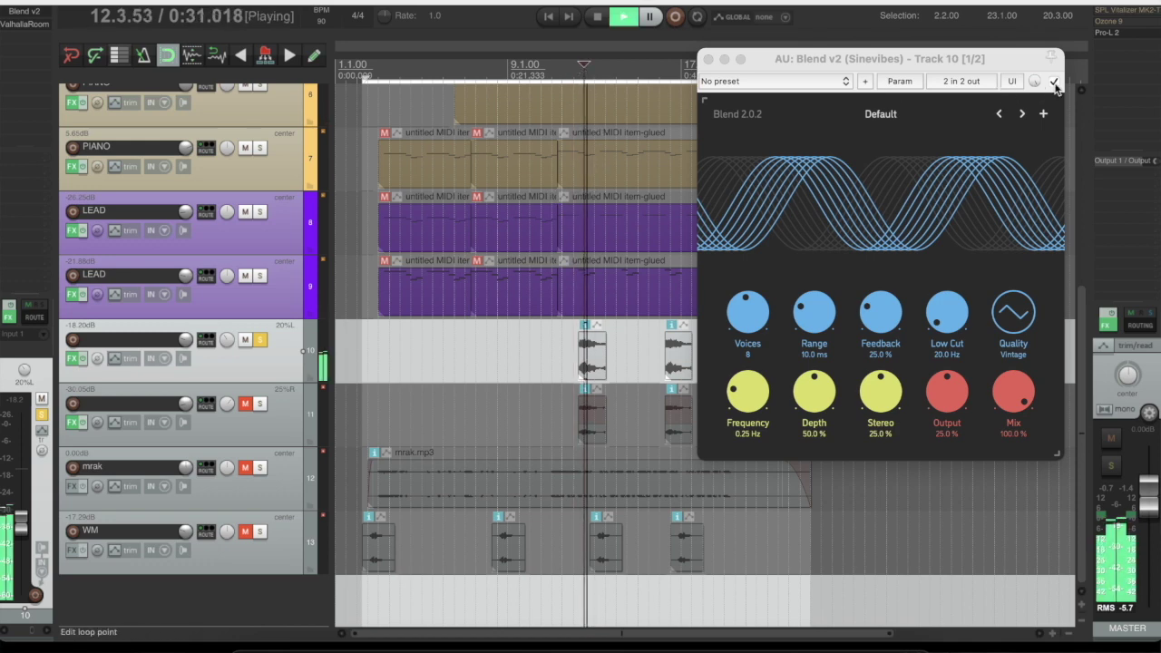
Step: Compare track 10 from 12.1.00 with Blend v2 bypassed and enabled, then close the plug-in window
left_click(1054, 81)
left_click(578, 79)
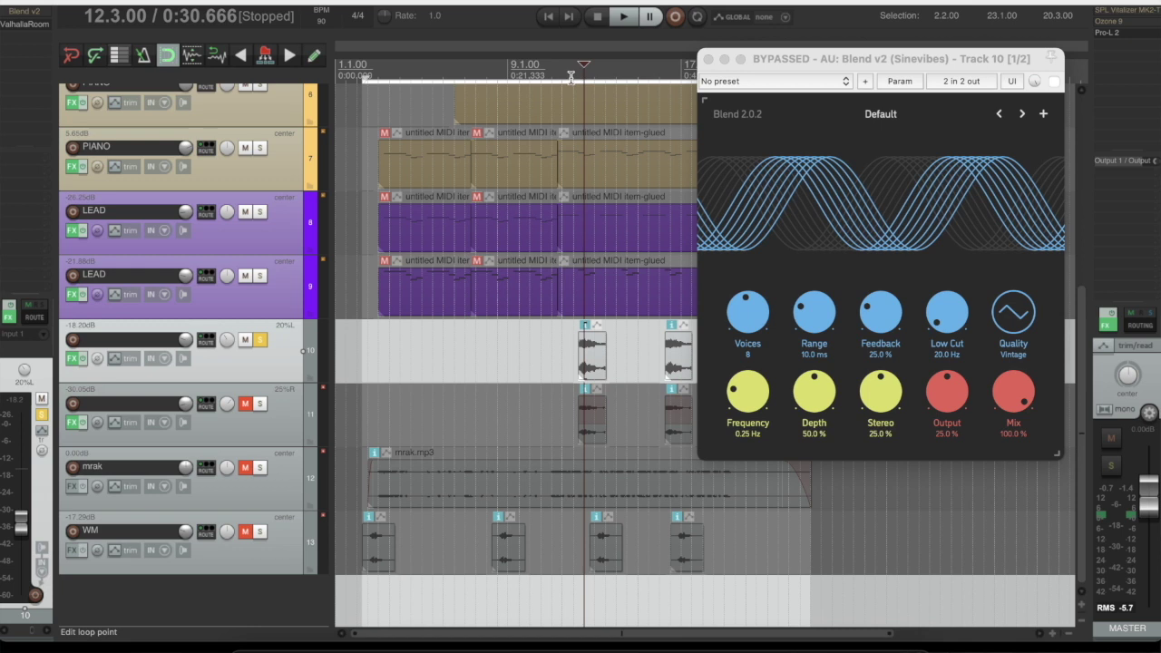
left_click(571, 77)
key("space")
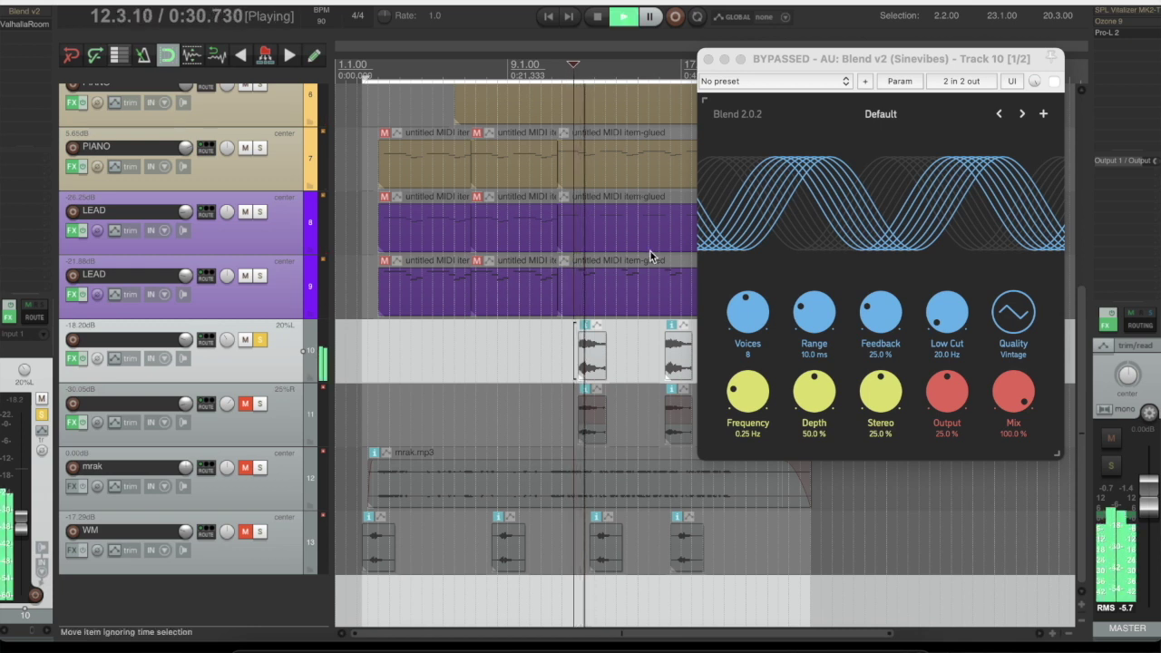
key("space")
left_click(1054, 82)
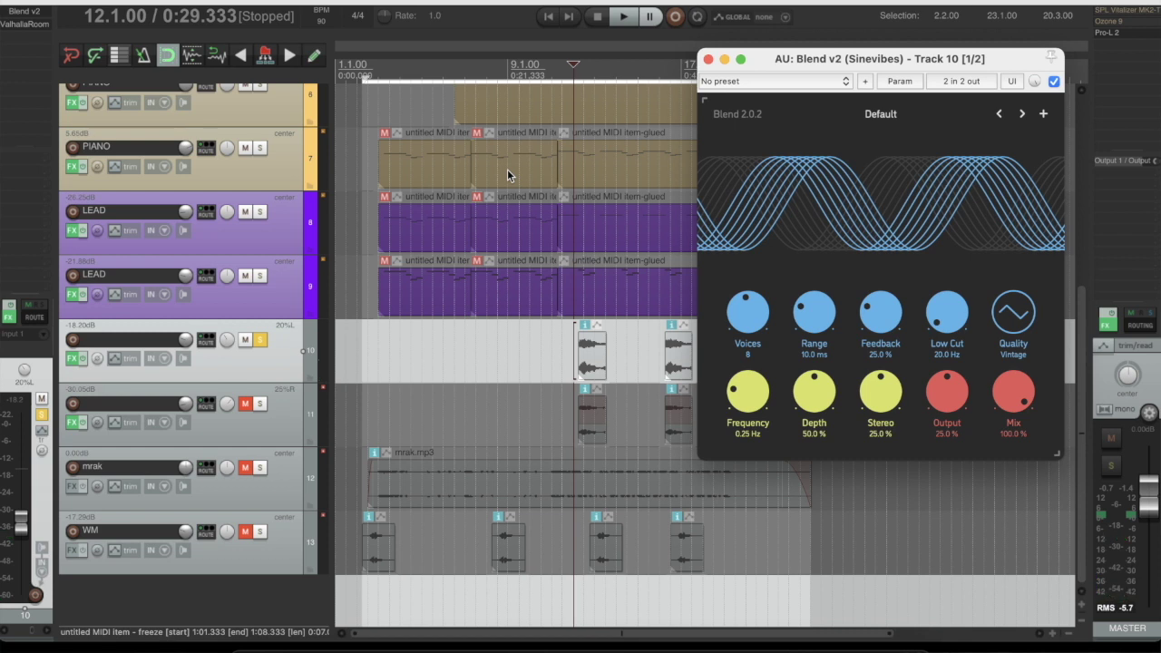
key("space")
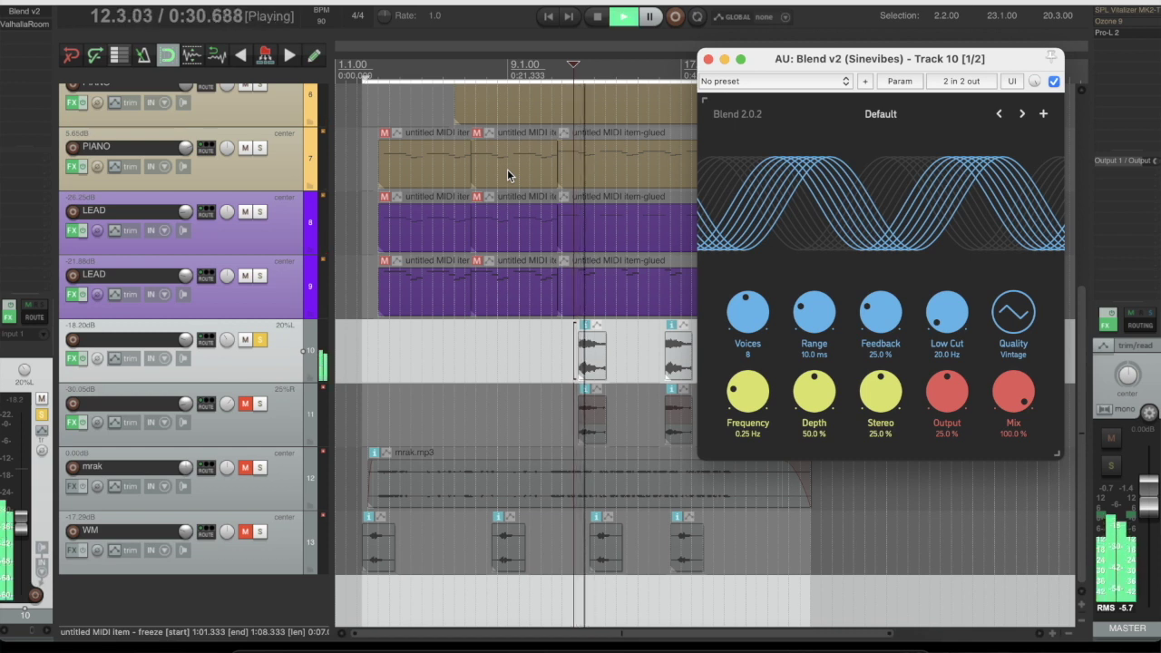
left_click_drag(857, 65, 797, 64)
left_click(648, 59)
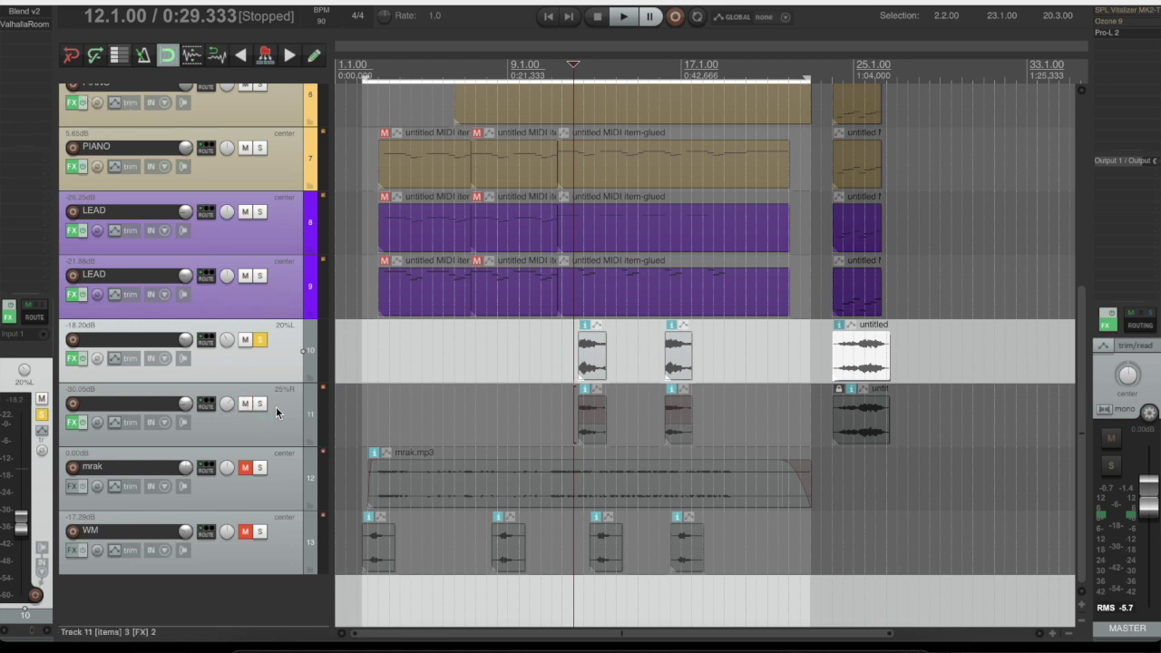
Step: Solo track 11 in place of track 10 and play it from 12.1.00
left_click(260, 404)
left_click(260, 341)
key("space")
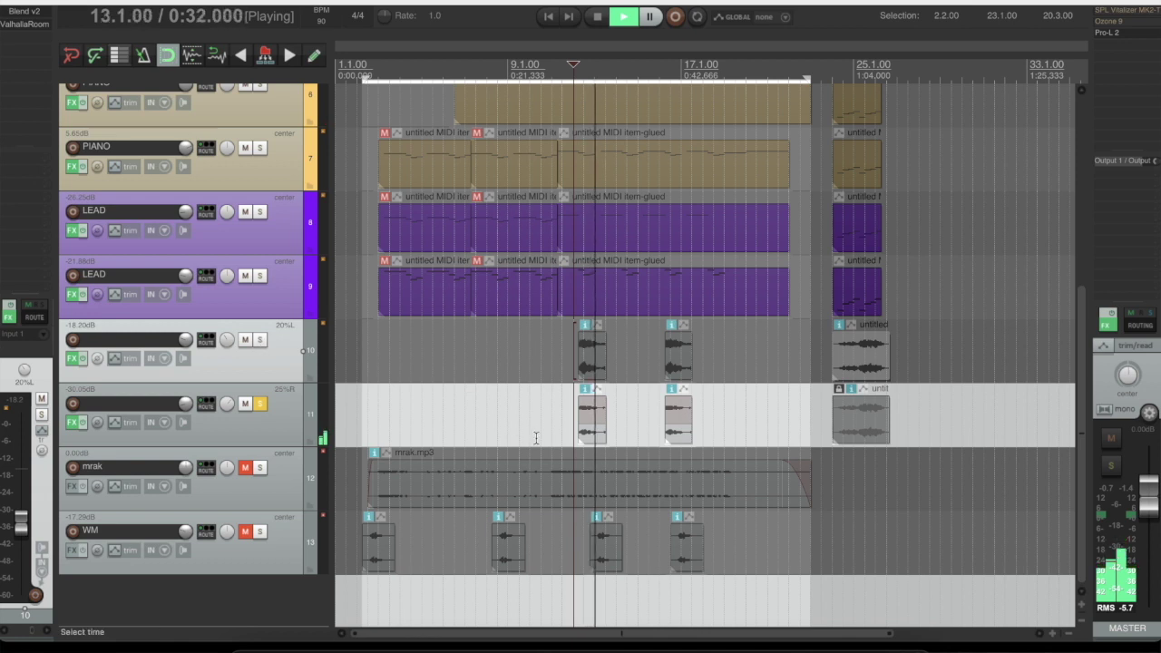
key("space")
Step: Solo track 10 together with track 11 and set track 11's volume to -16.34 dB while playing from 12.1.00
left_click(260, 340)
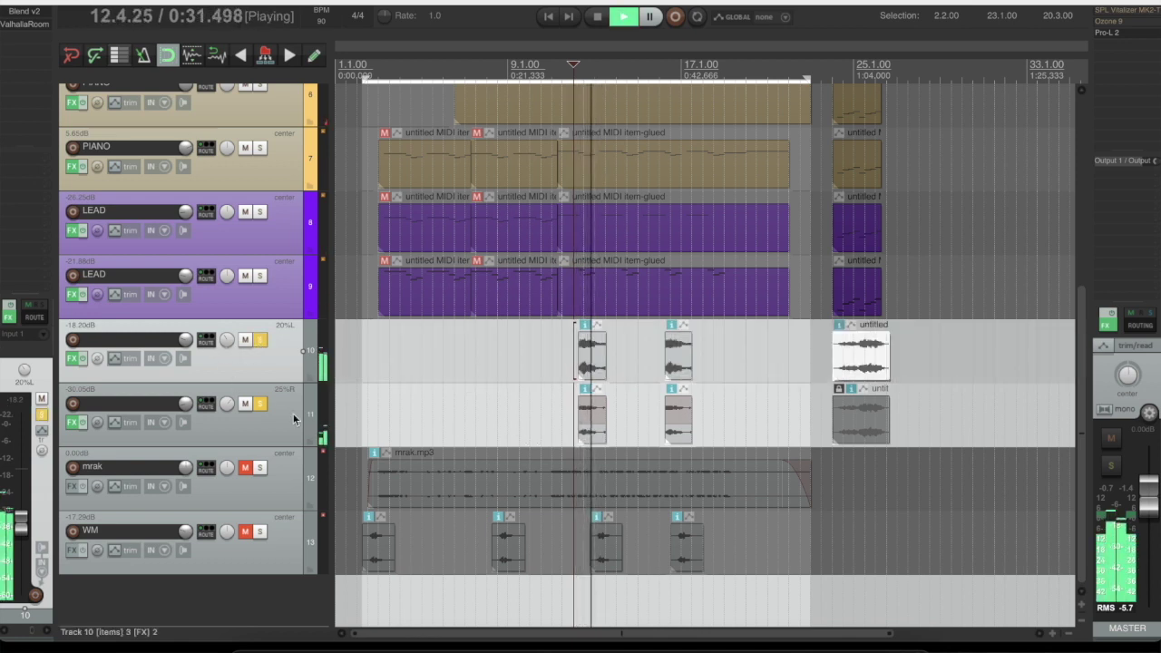
left_click(277, 439)
left_click_drag(28, 539, 24, 515)
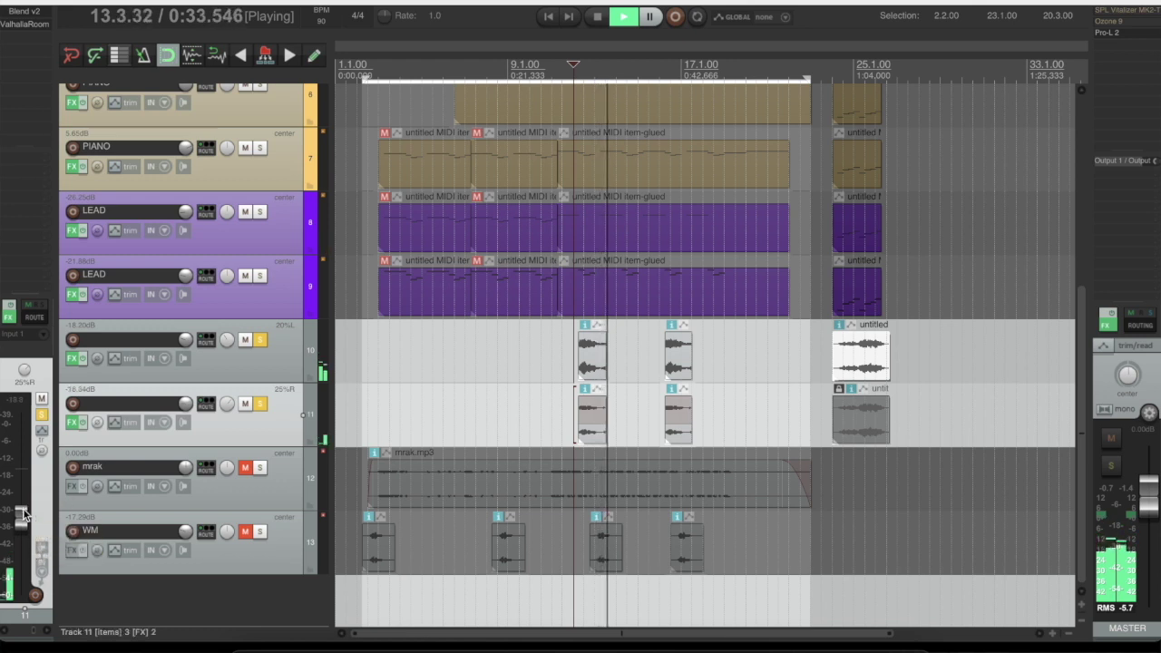
key("space")
key("space")
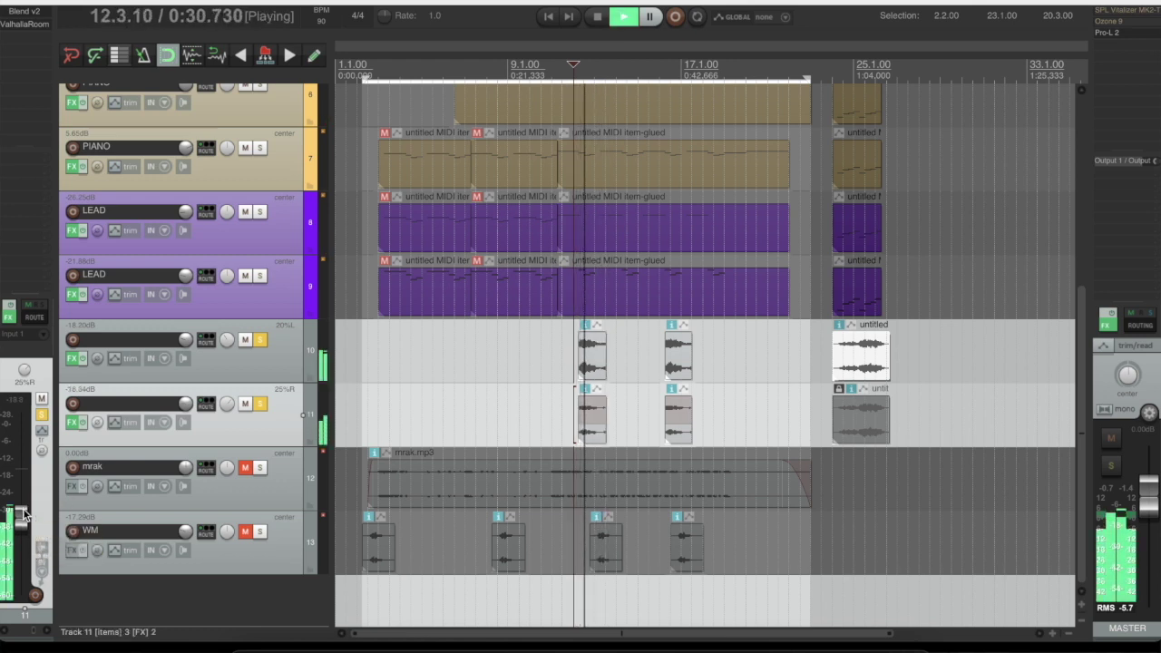
Step: Take tracks 10 and 11 out of solo and play the full mix from 11.3.00
key("space")
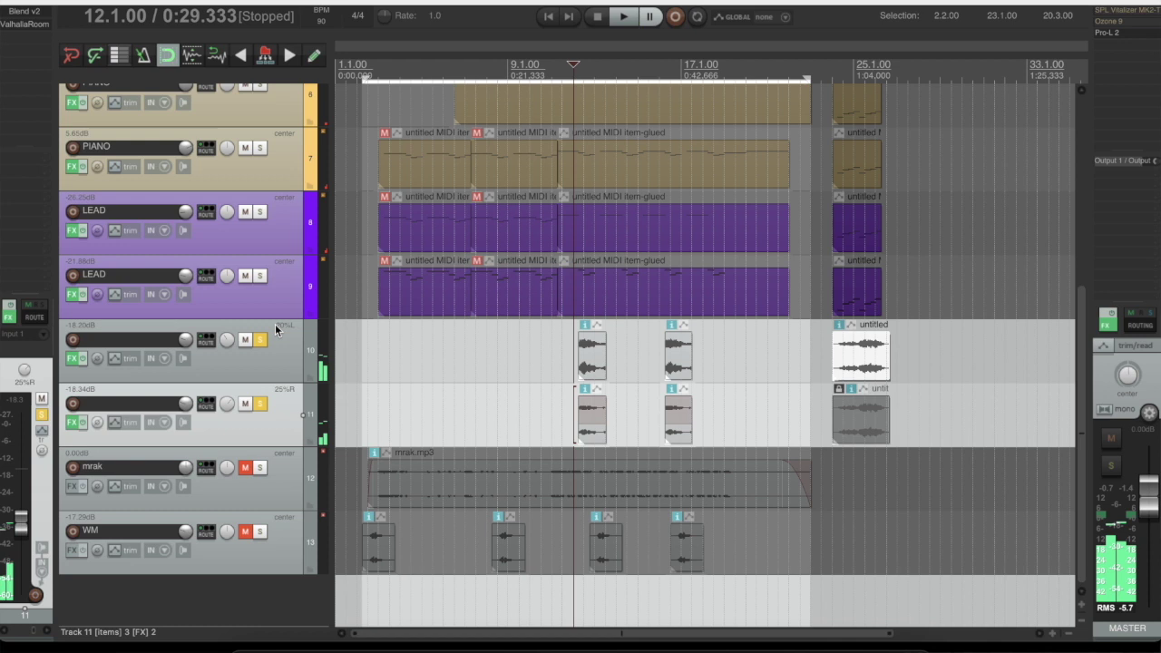
left_click(260, 340)
left_click(261, 404)
left_click(562, 65)
key("space")
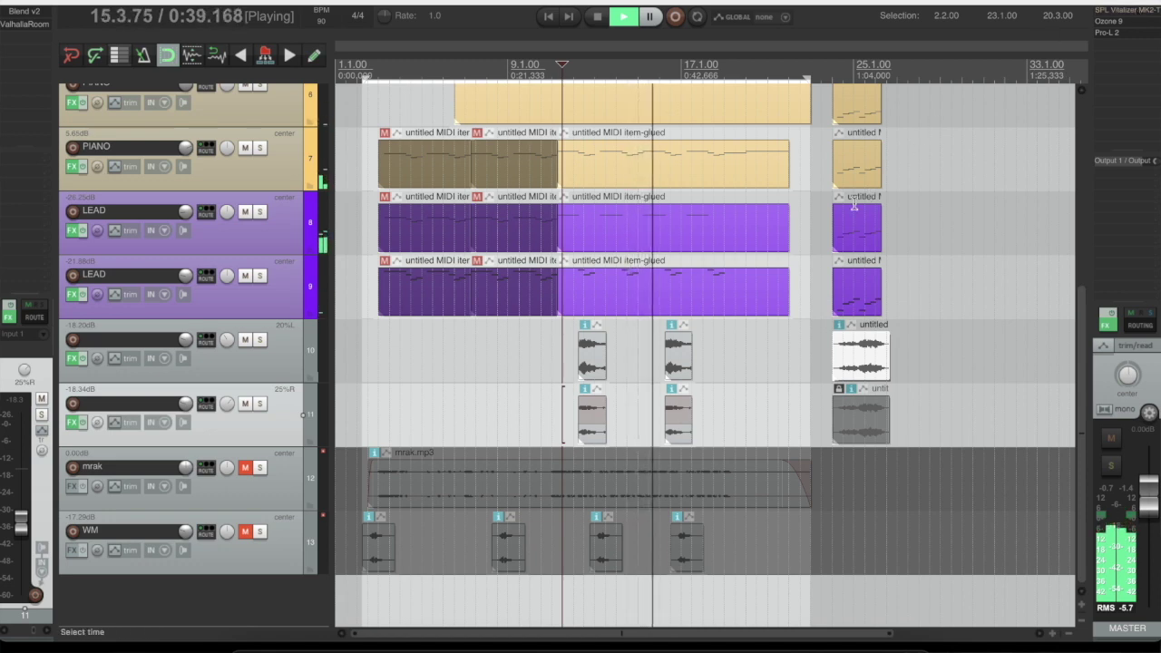
Step: Select the комната track and show its room picture in the video window while the mix plays
scroll(220, 191, "up", 5)
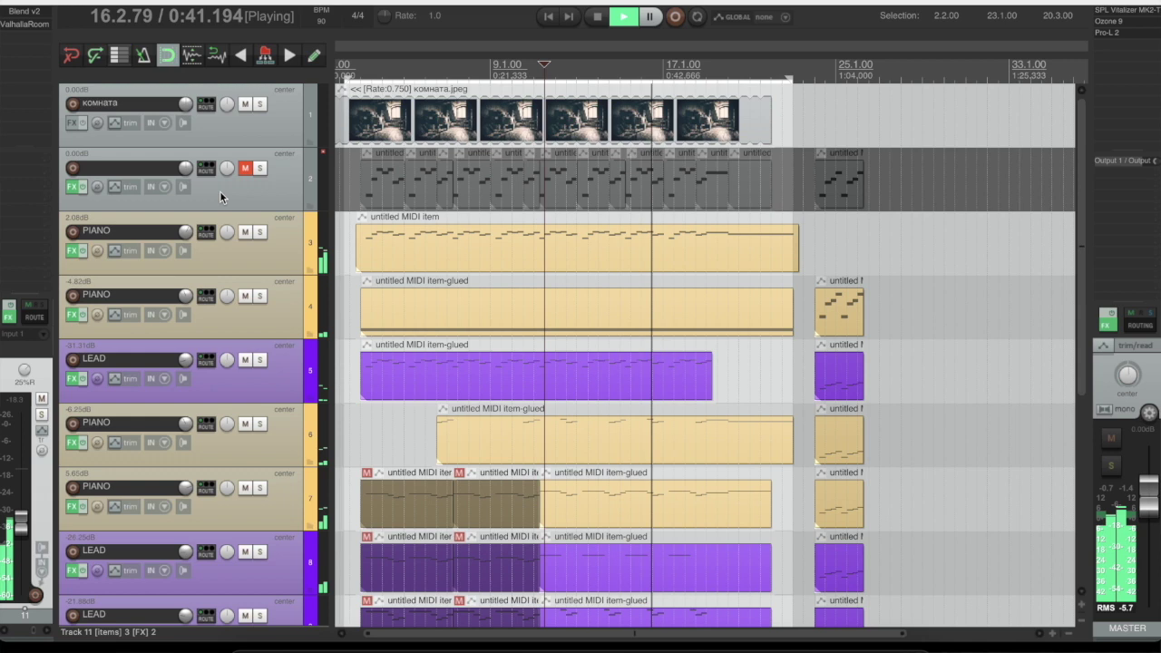
left_click(276, 101)
left_click(213, 0)
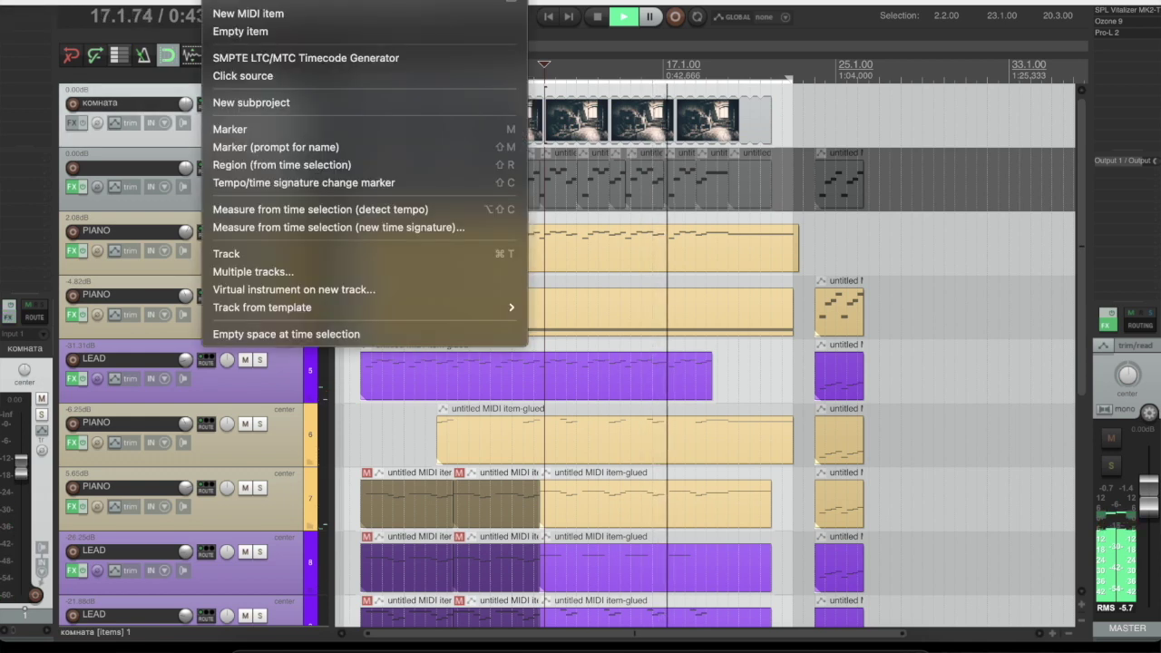
mouse_move(172, 0)
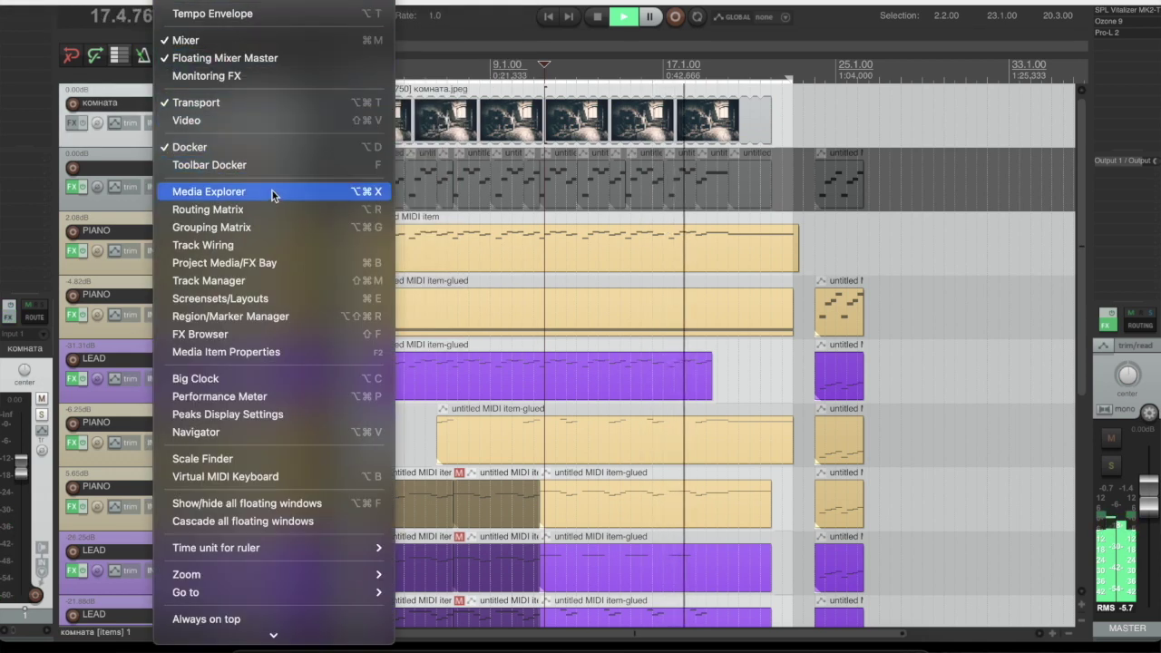
left_click(275, 121)
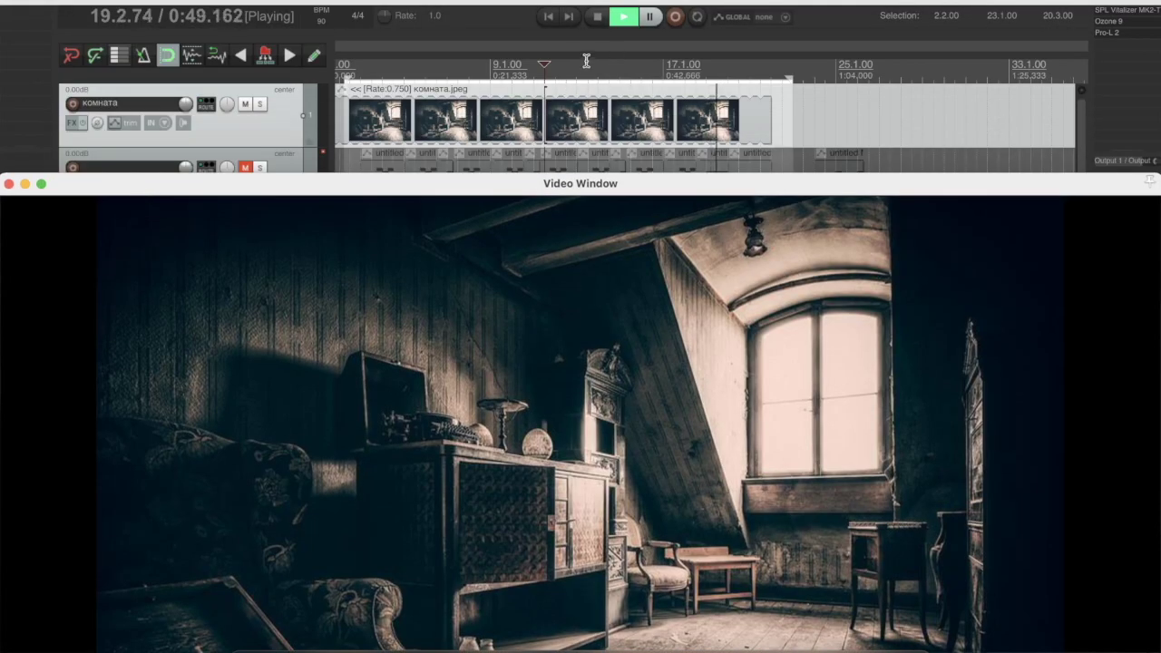
Step: Replay the mix from 11.3.00 with the room picture on display, then close the video window and stop playback
left_click(624, 20)
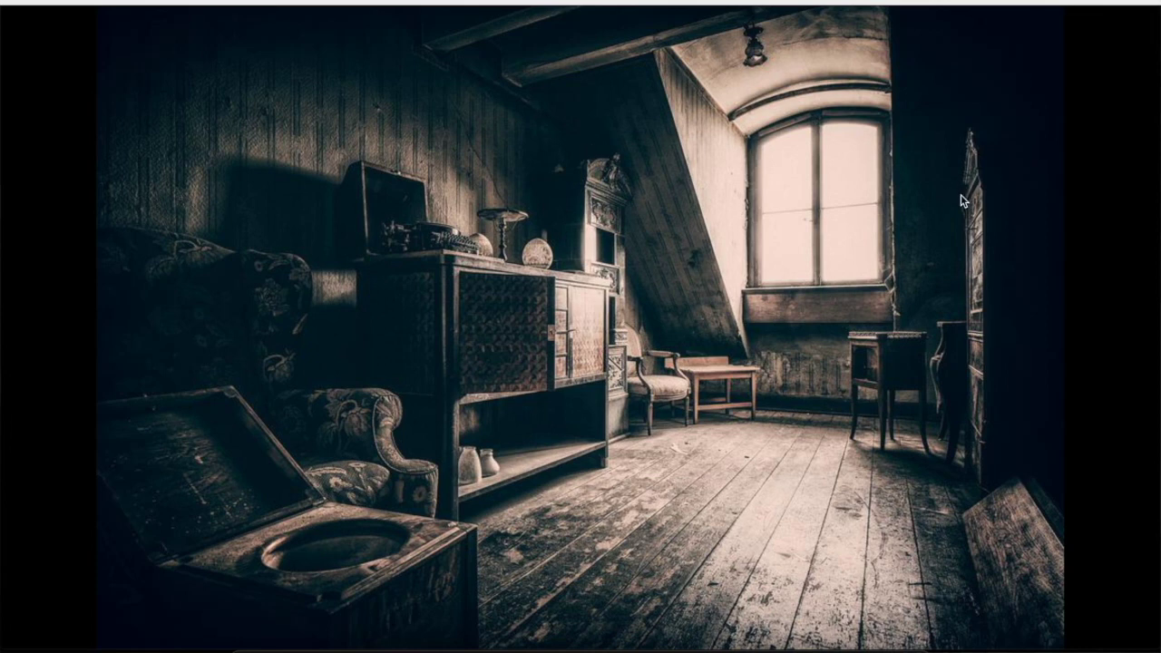
double_click(9, 3)
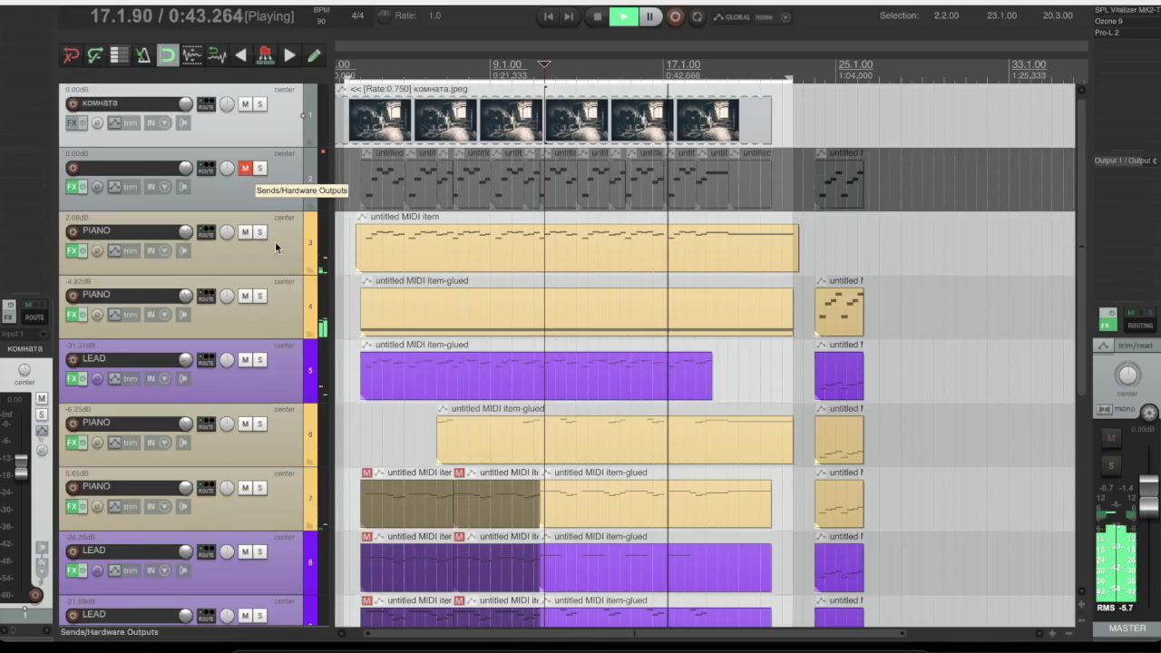
key("space")
scroll(279, 303, "down", 5)
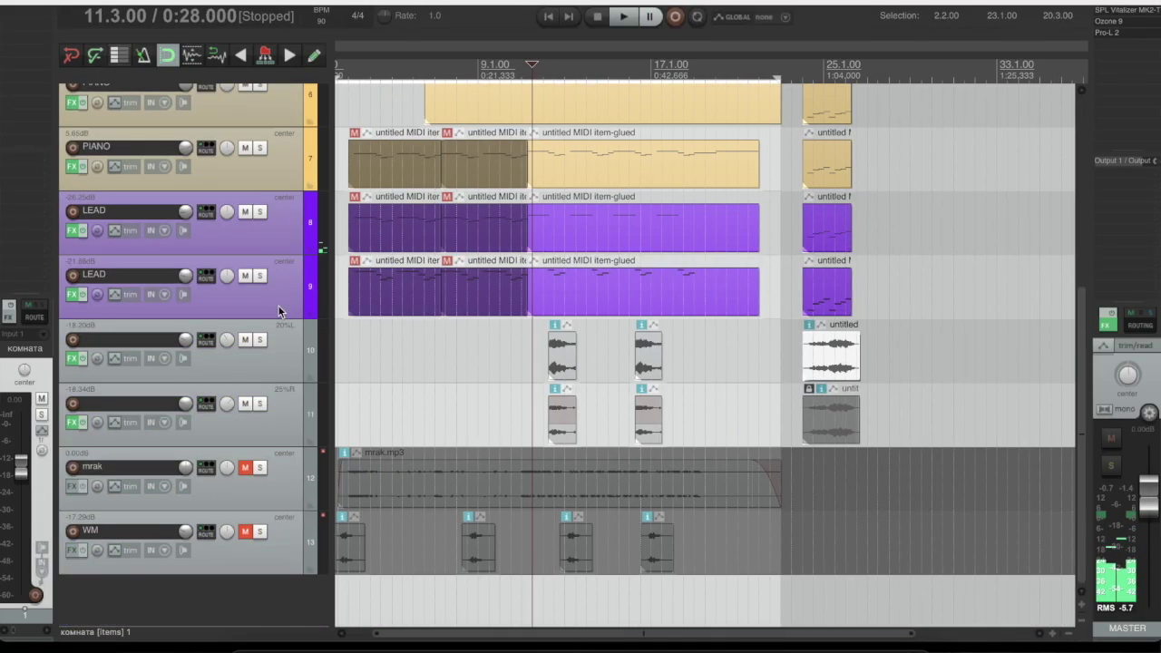
scroll(279, 319, "up", 5)
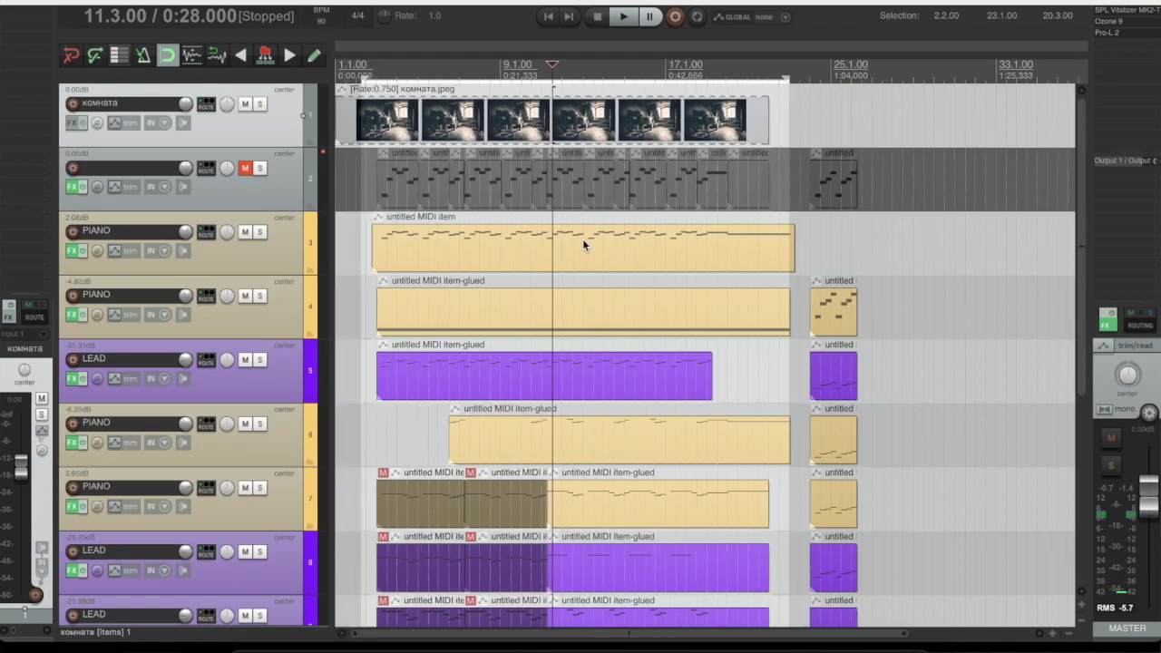
scroll(582, 244, "down", 3)
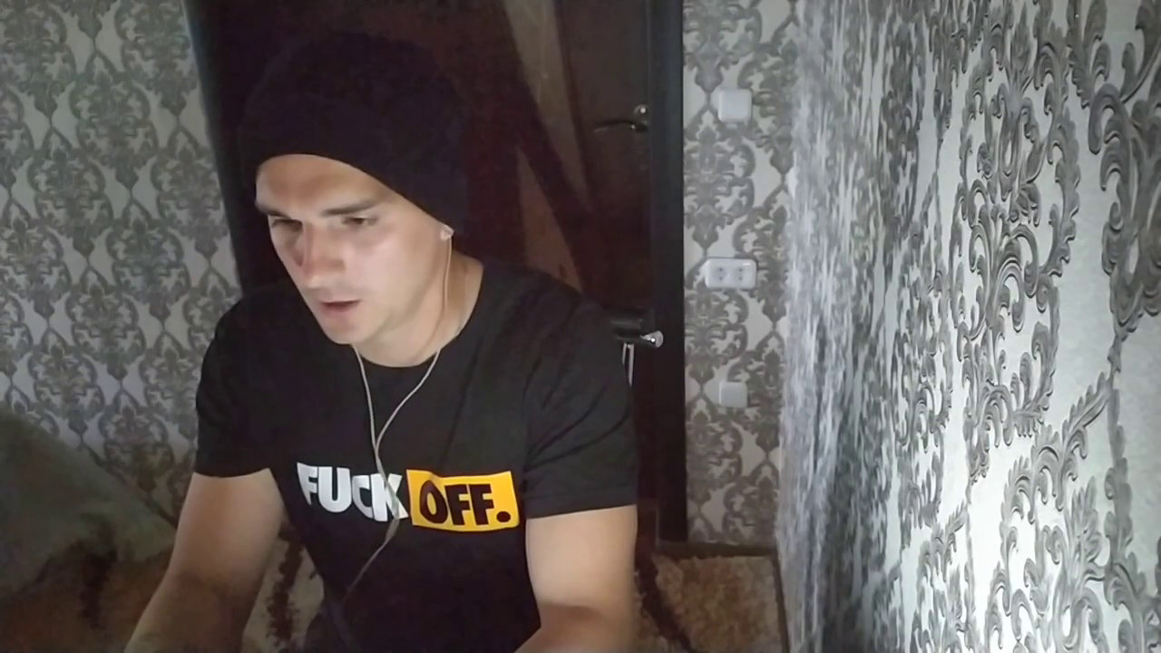